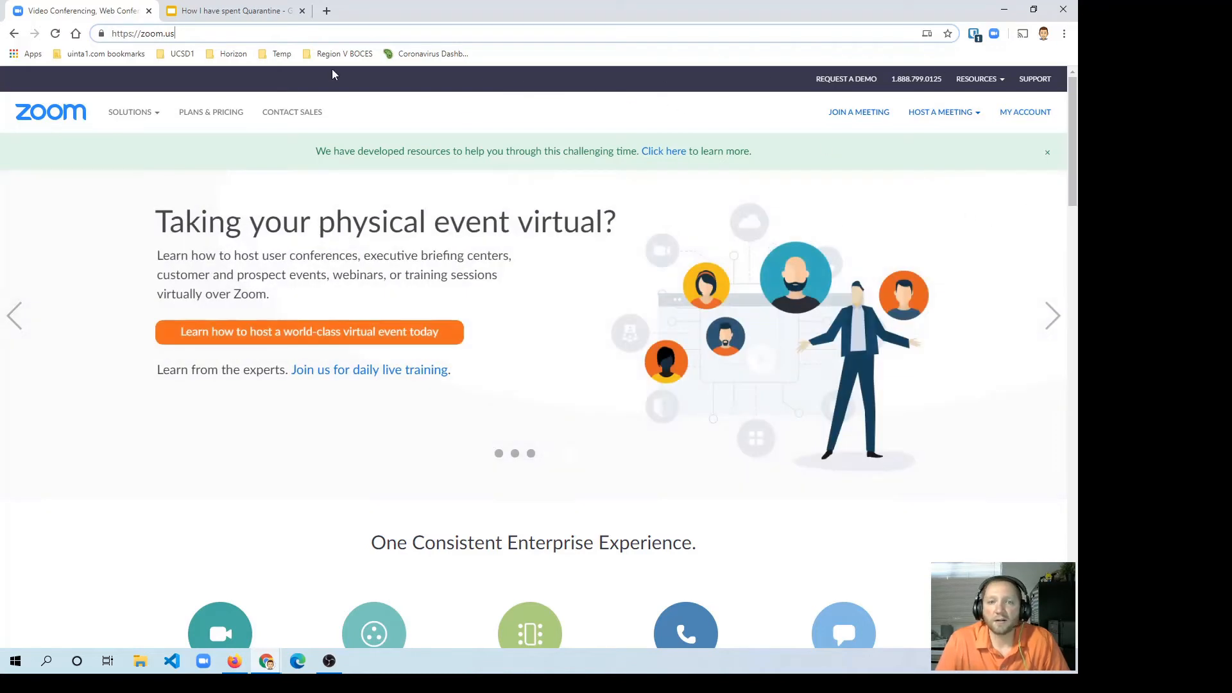
Step: Download the Zoom Client for Meetings installer from the Zoom website's download center
mouse_move(978, 80)
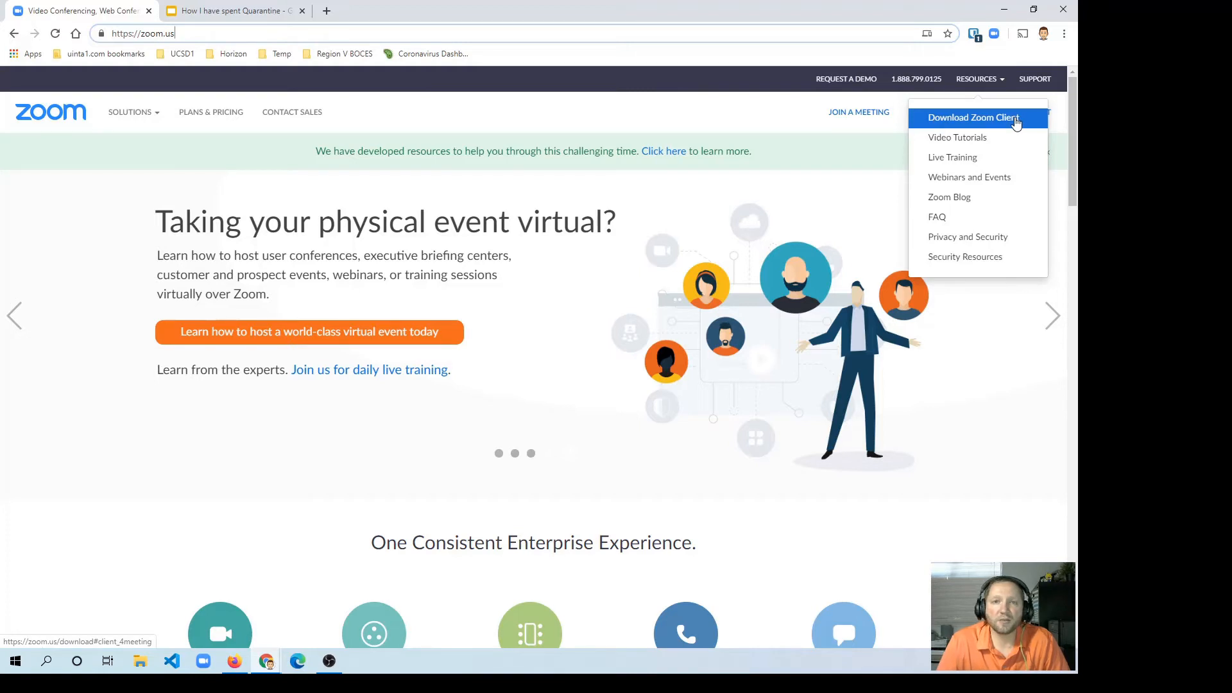
left_click(969, 119)
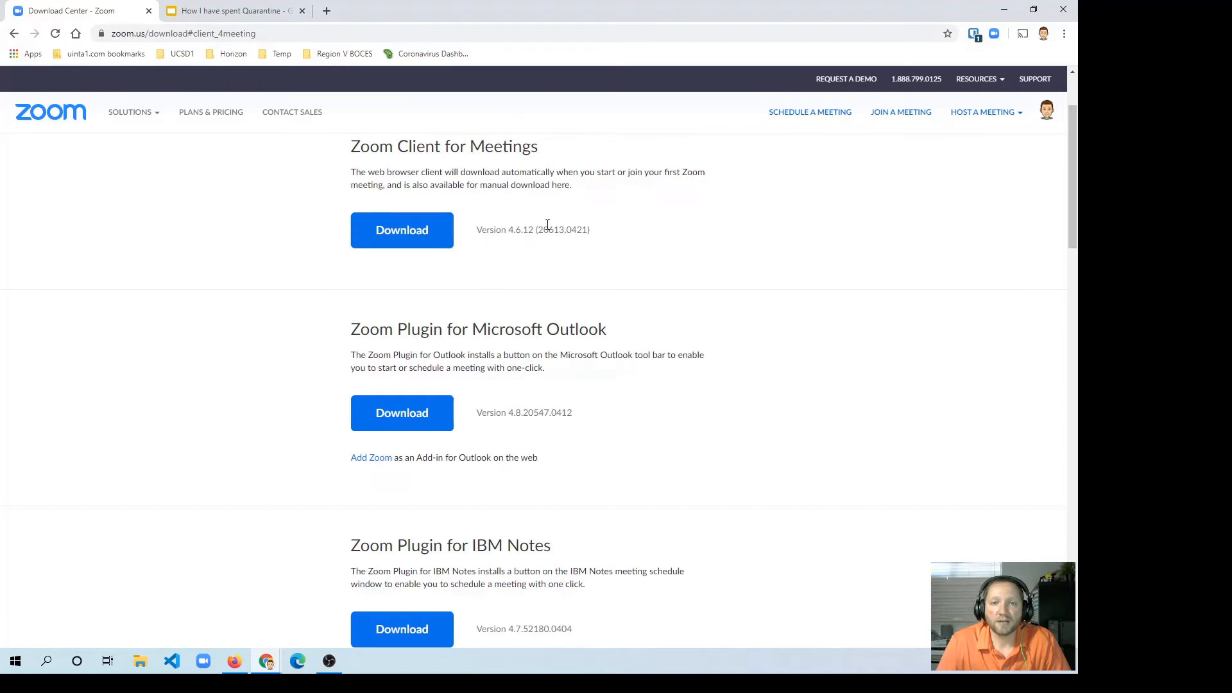
left_click(407, 231)
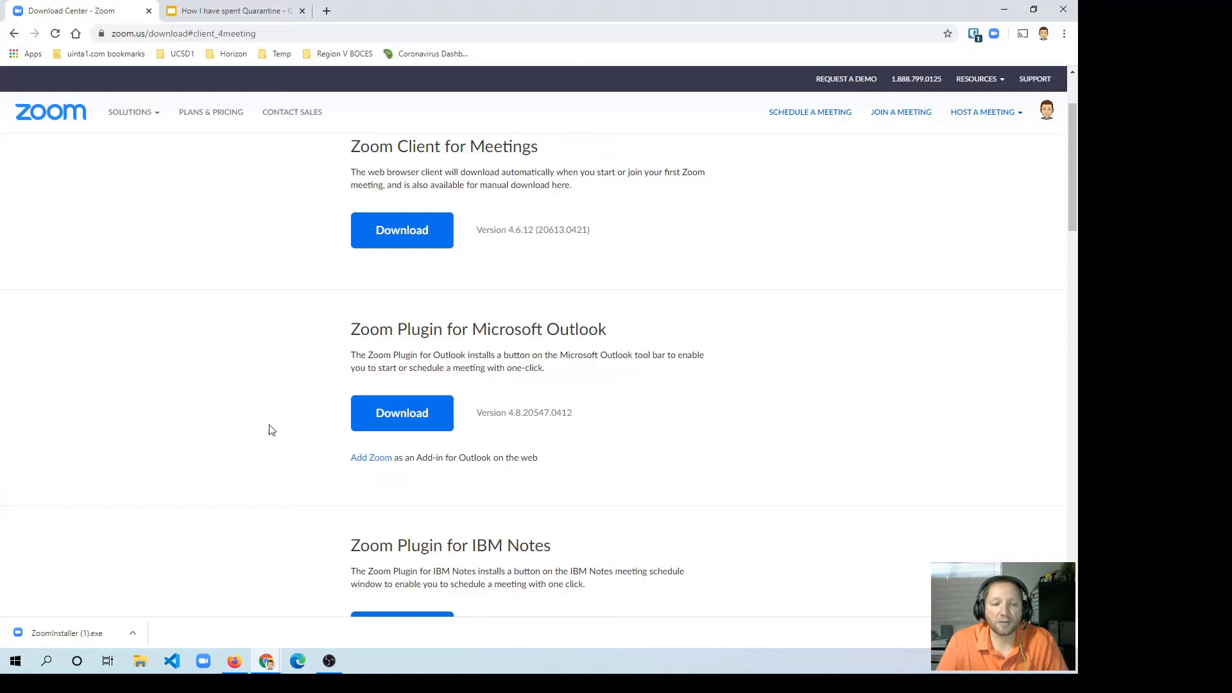
Step: Run ZoomInstaller (1).exe from the Downloads folder to install Zoom, closing the folder window
left_click(140, 662)
left_click(136, 130)
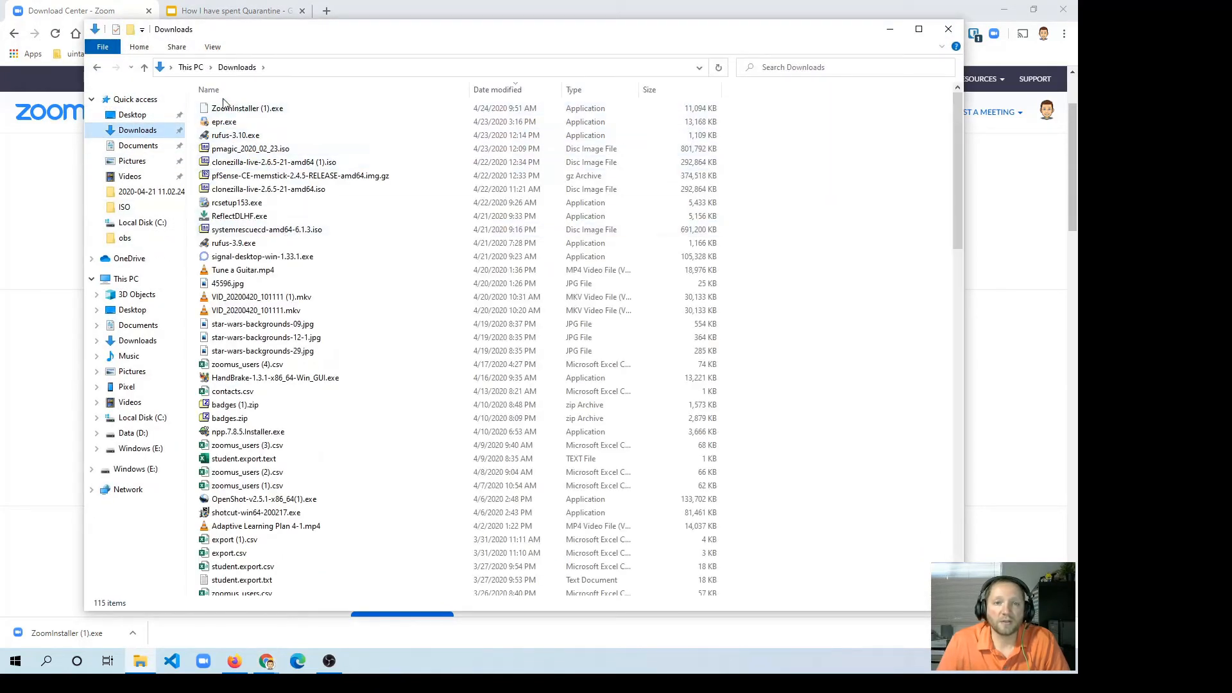
double_click(256, 110)
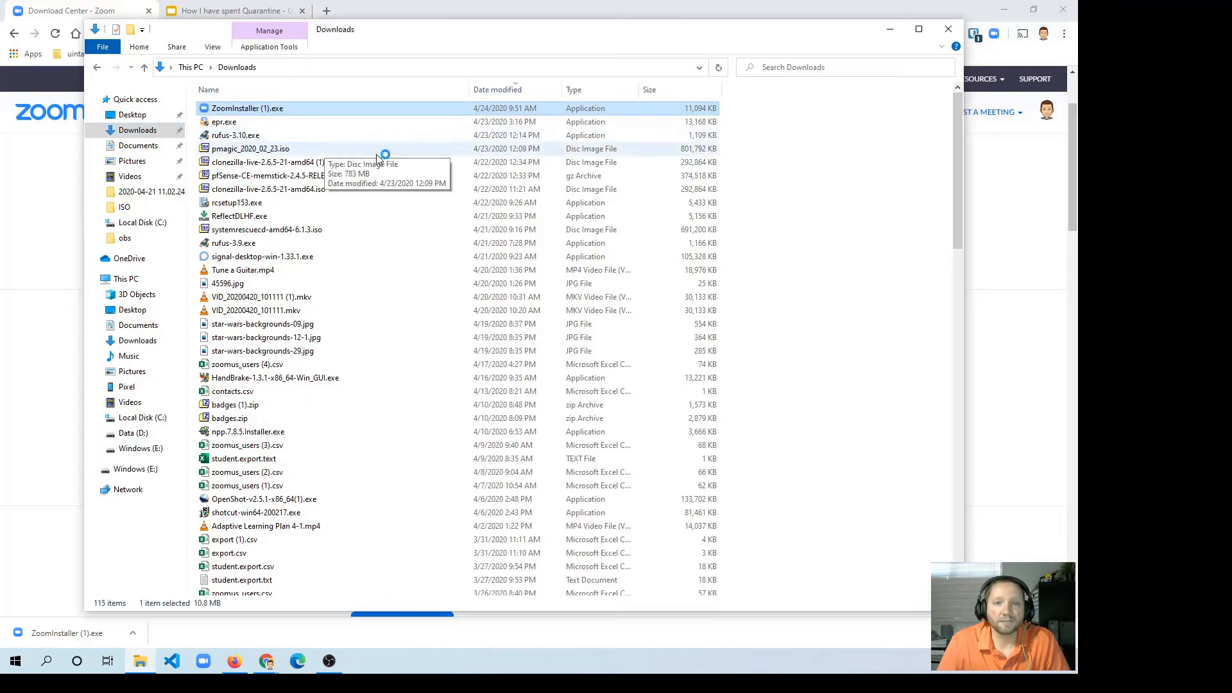
left_click(949, 30)
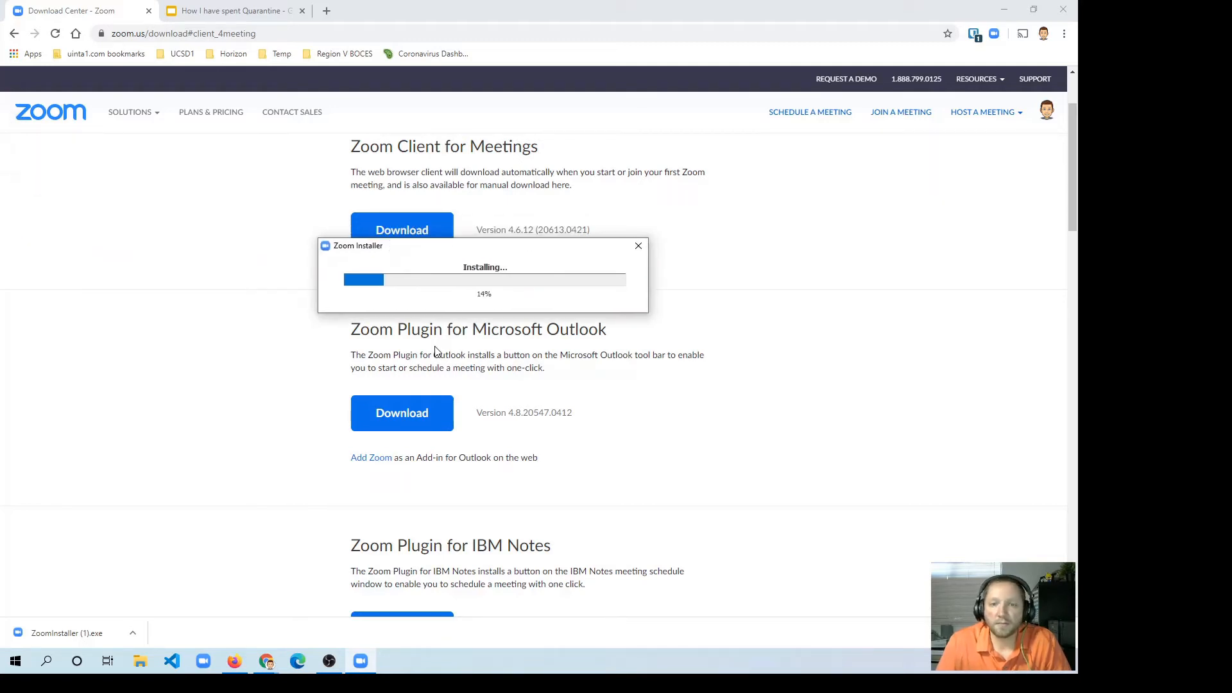
left_click_drag(452, 246, 546, 287)
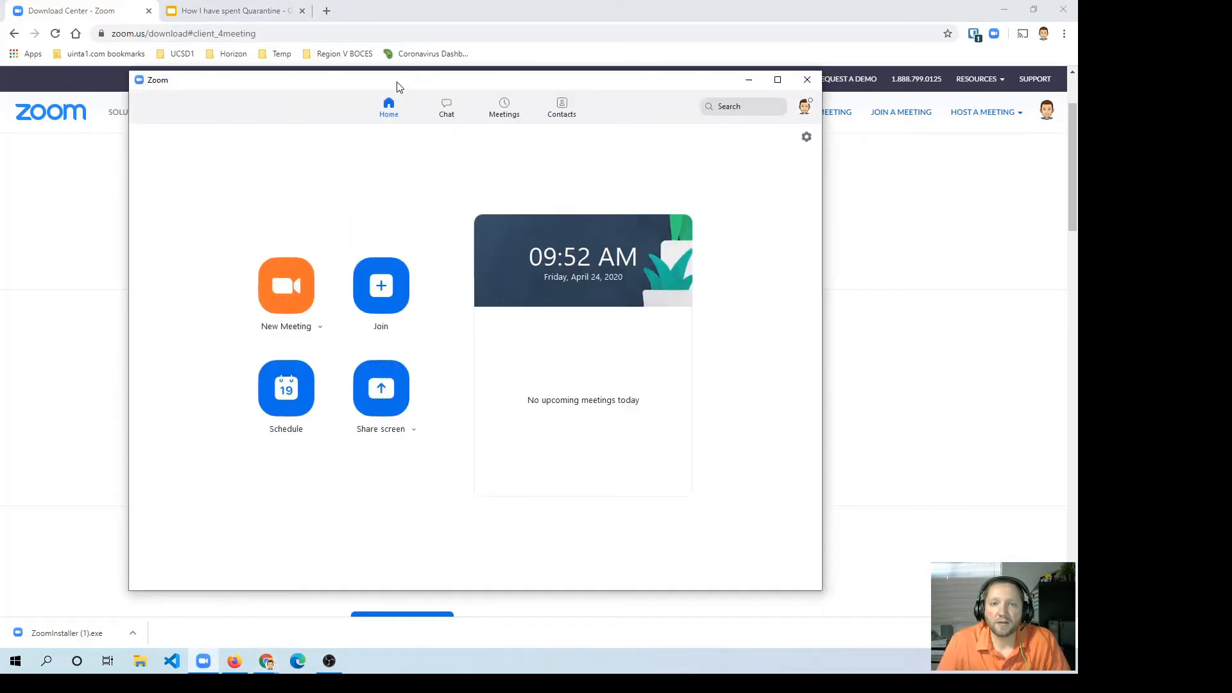
Step: Reposition the Zoom window and launch Zoom from its Windows Start shortcut
left_click_drag(506, 84, 509, 71)
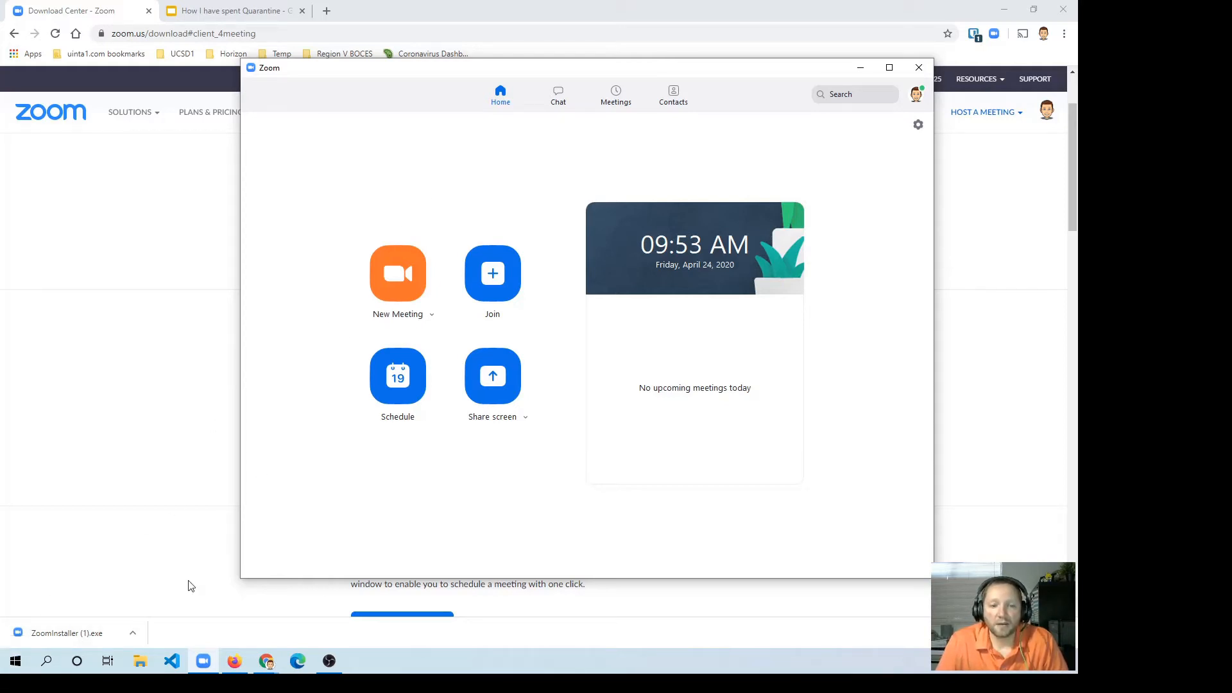
left_click(14, 662)
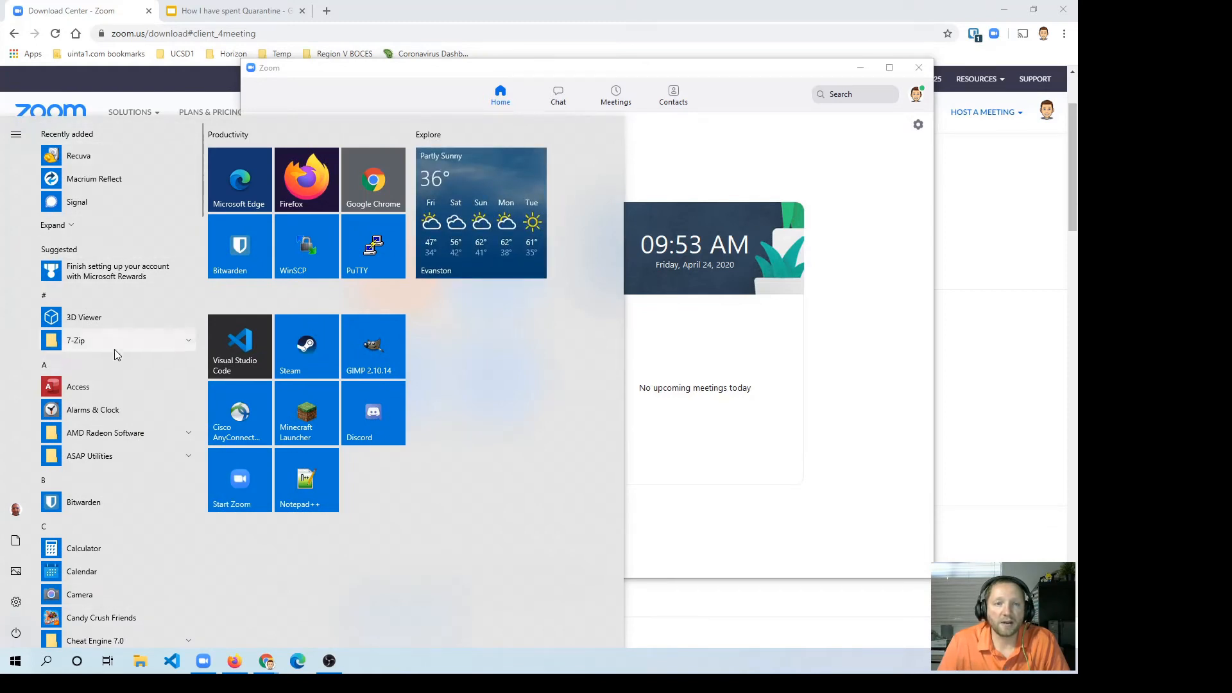
left_click(229, 492)
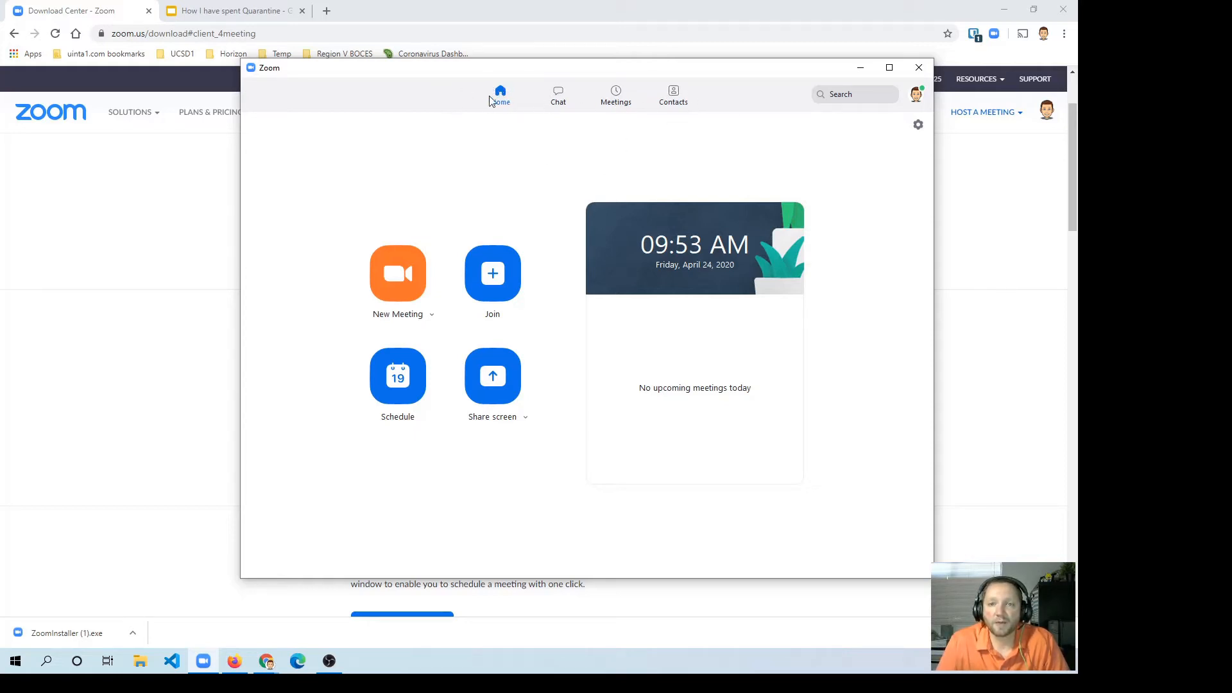
Step: Look through Zoom's Chat, Meetings and Contacts views and return to Home
left_click(556, 97)
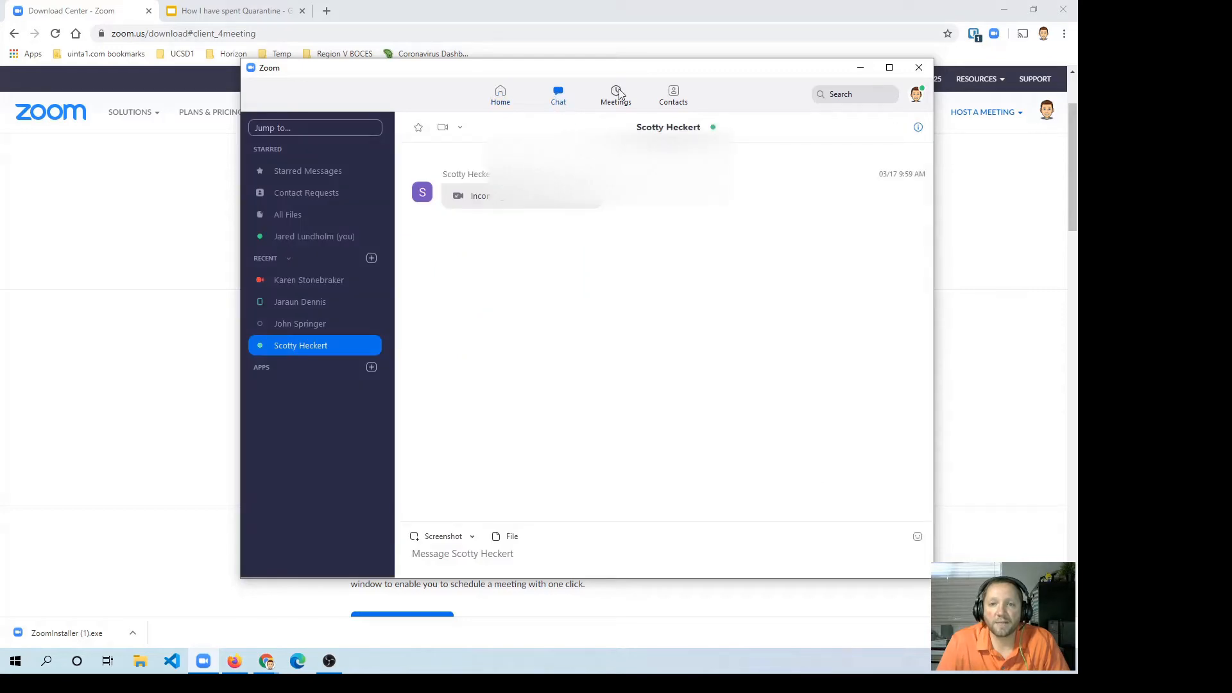
left_click(621, 101)
left_click(675, 91)
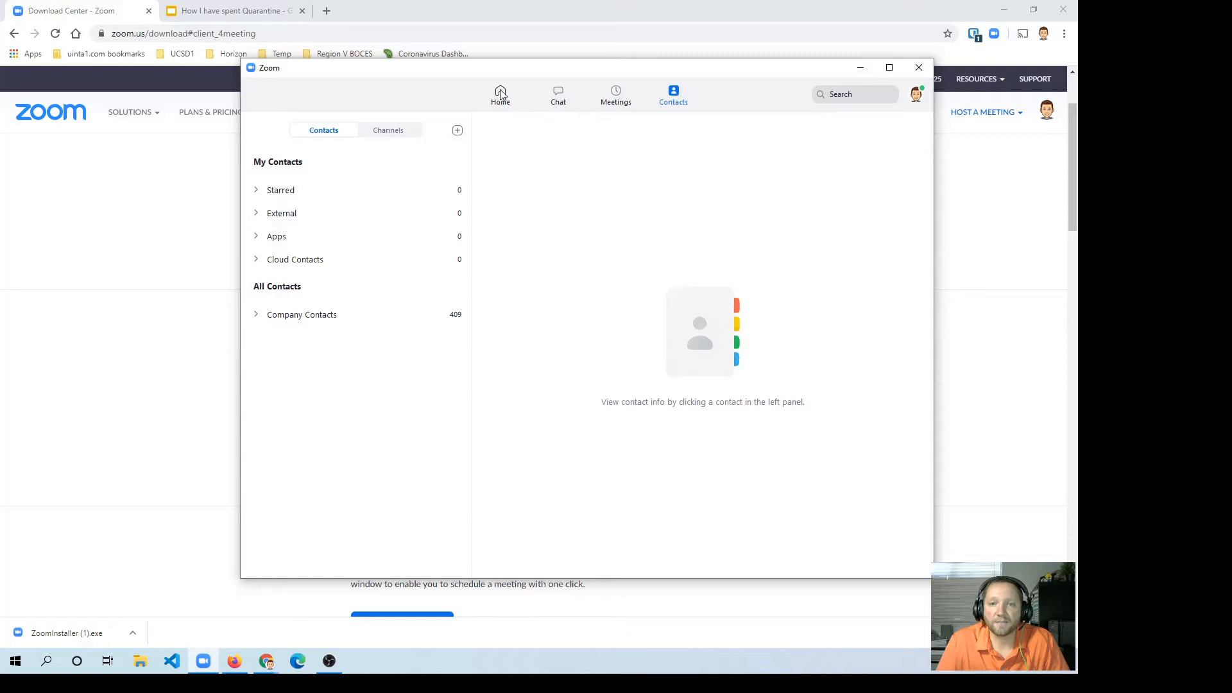
left_click(502, 94)
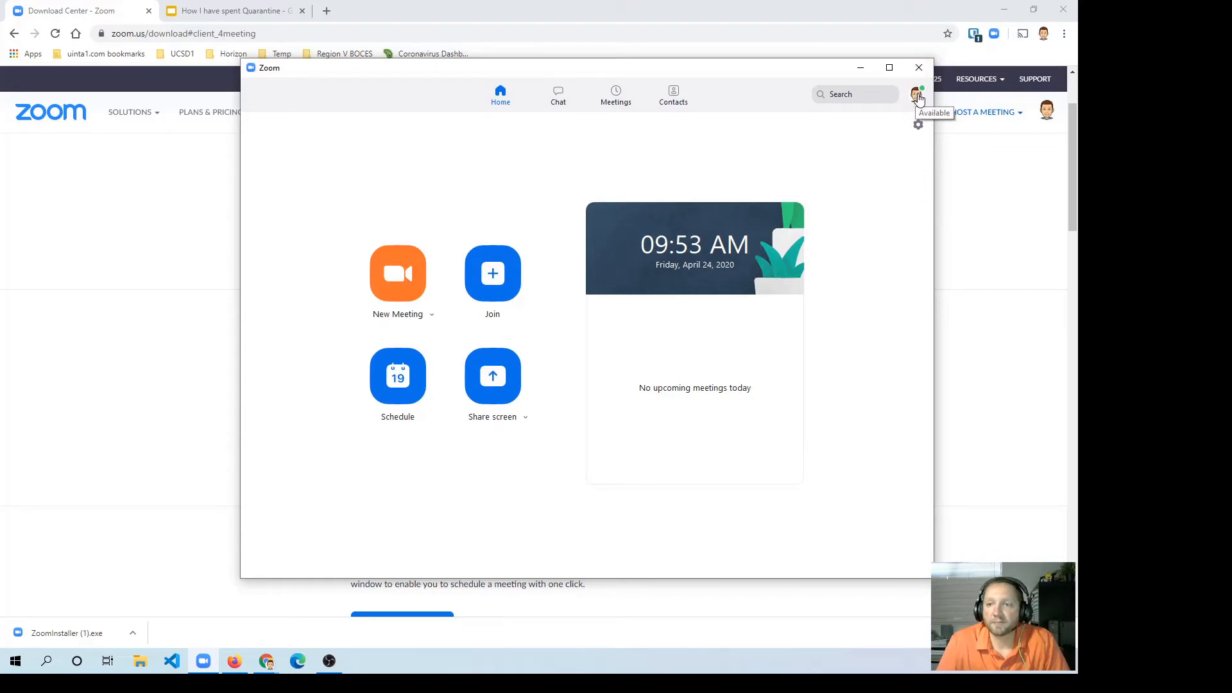
Step: Review the account's license type and the profile options, including Settings and availability status, then dismiss them
left_click(917, 95)
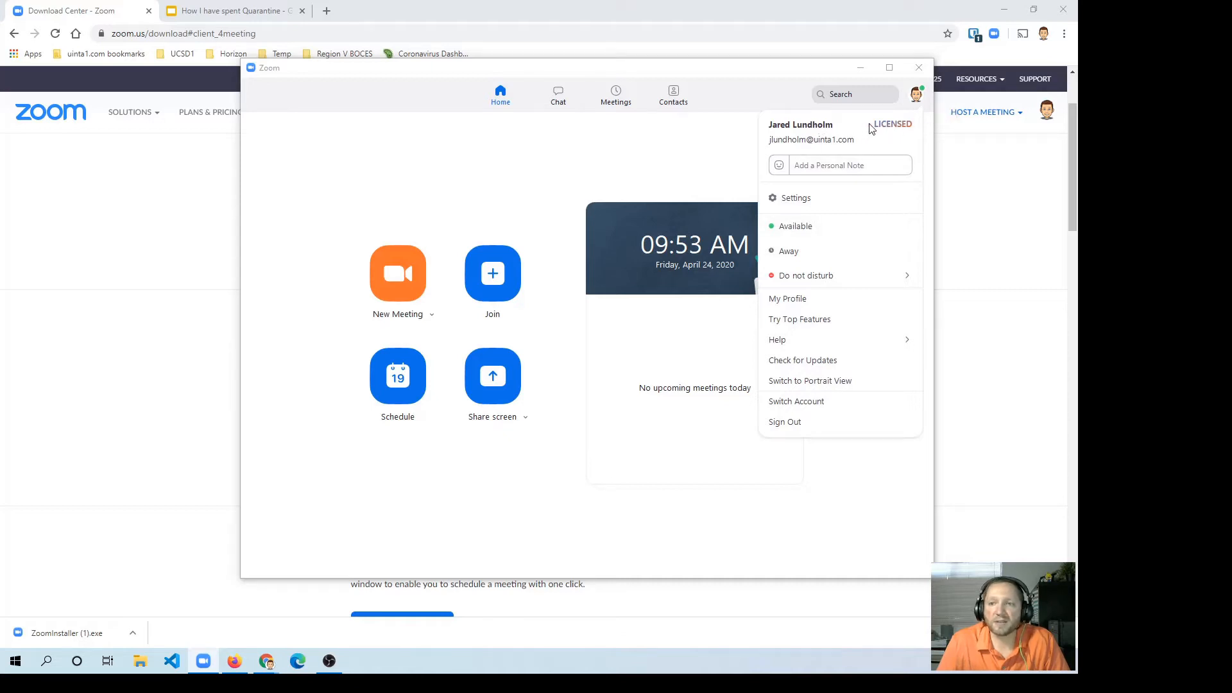
mouse_move(912, 127)
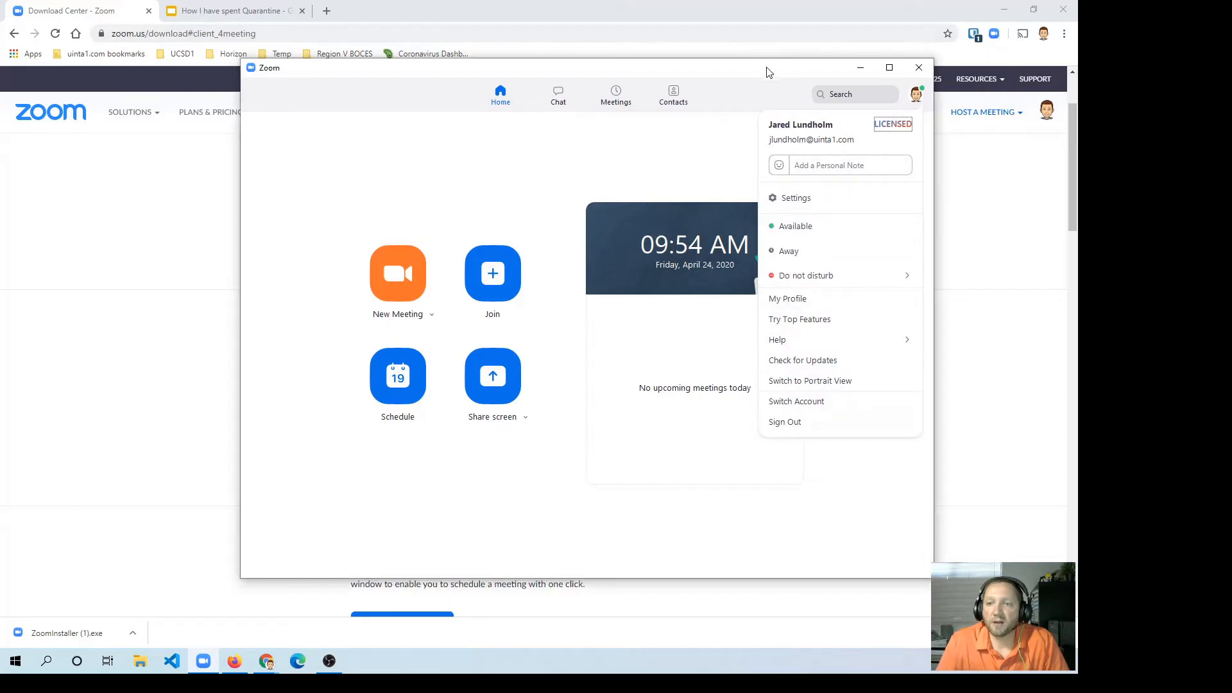
left_click_drag(764, 71, 763, 73)
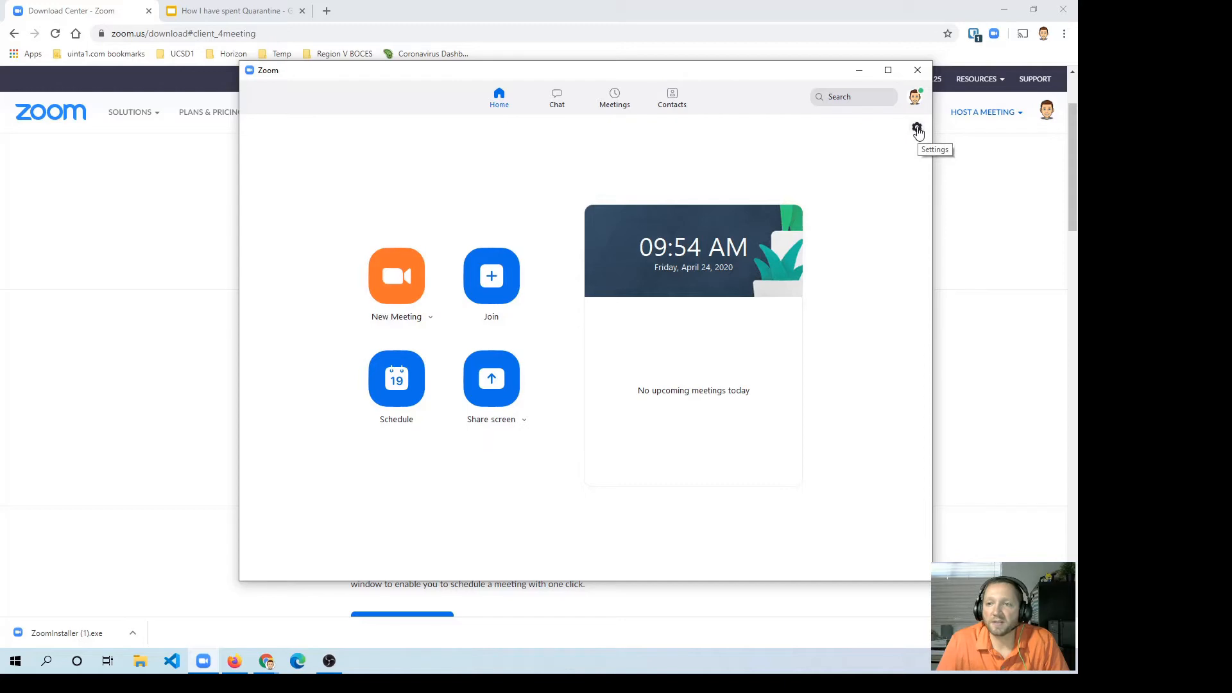
left_click(915, 98)
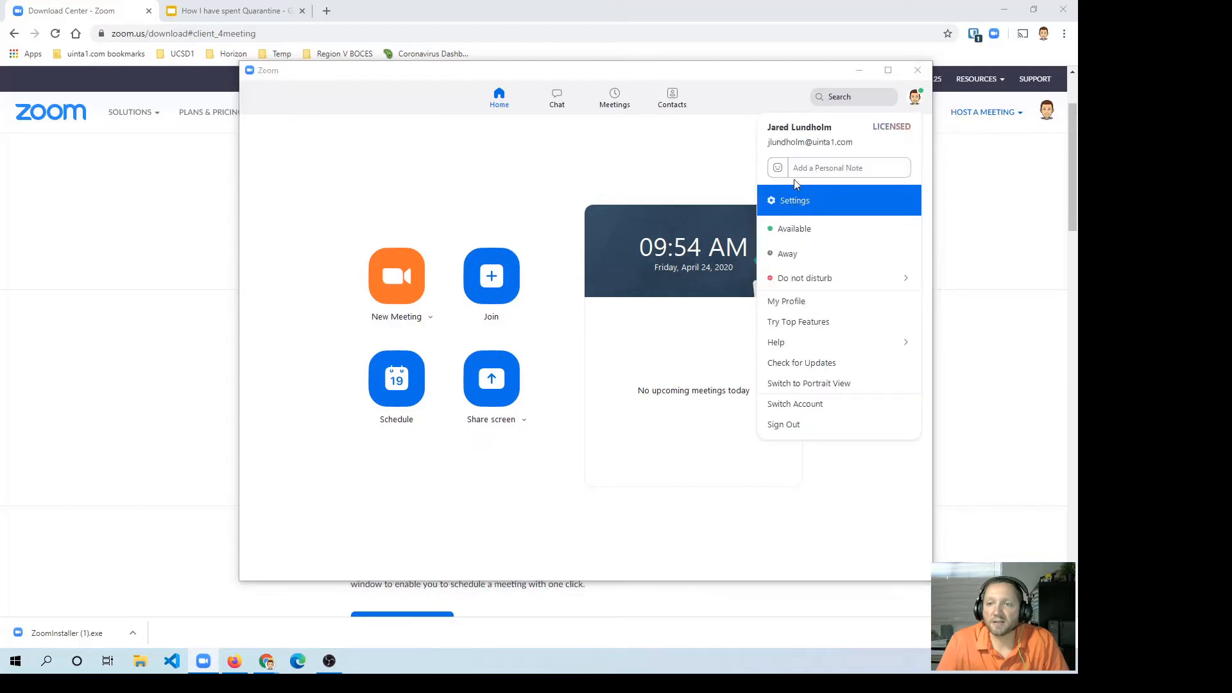
left_click(782, 82)
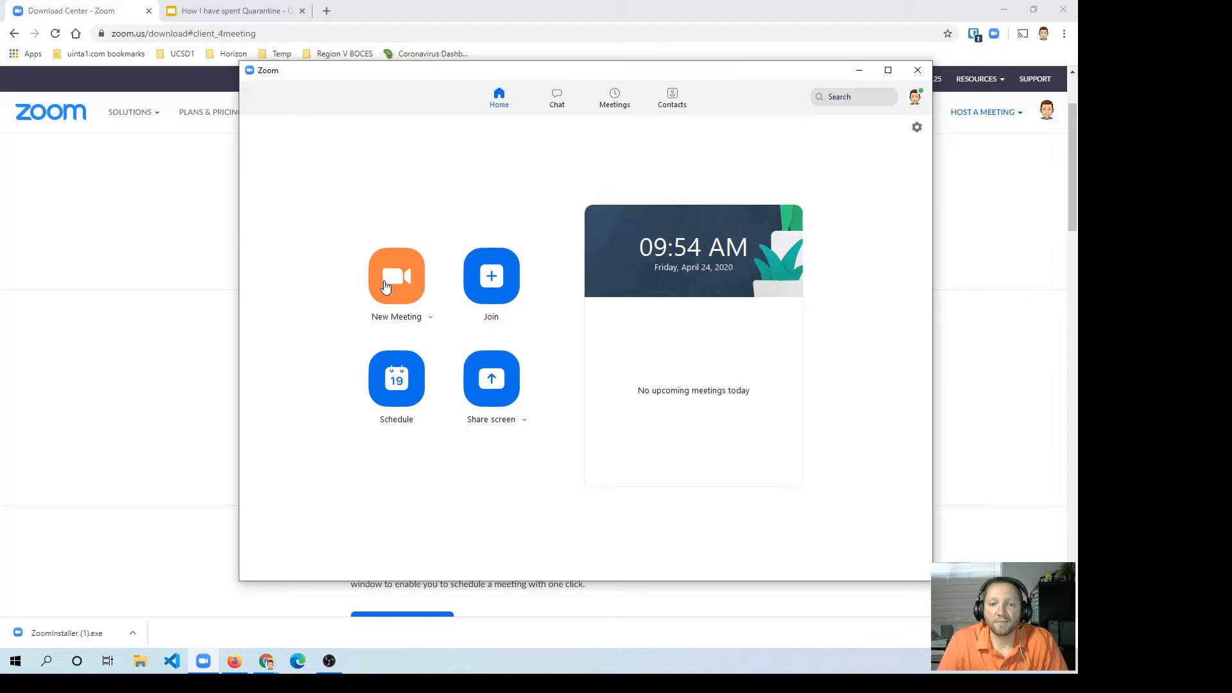
Step: Examine the Join Meeting options for meeting ID, display name, audio and video, and close the dialog without joining
left_click(490, 277)
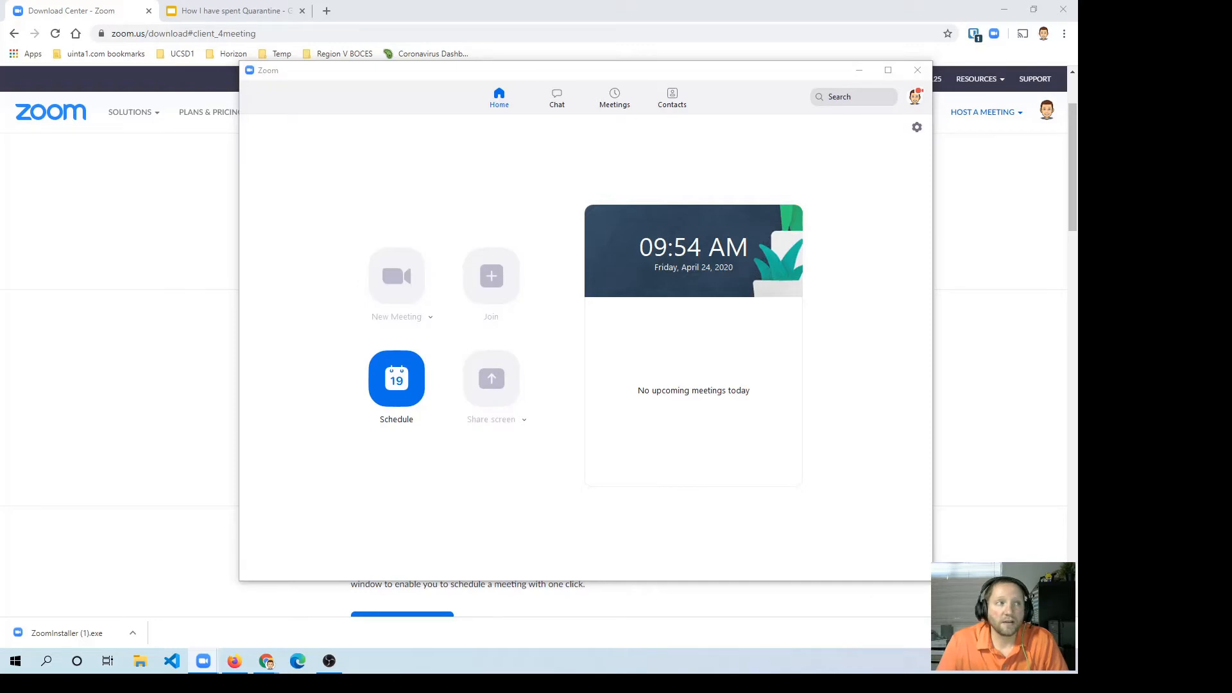
left_click_drag(289, 129, 593, 203)
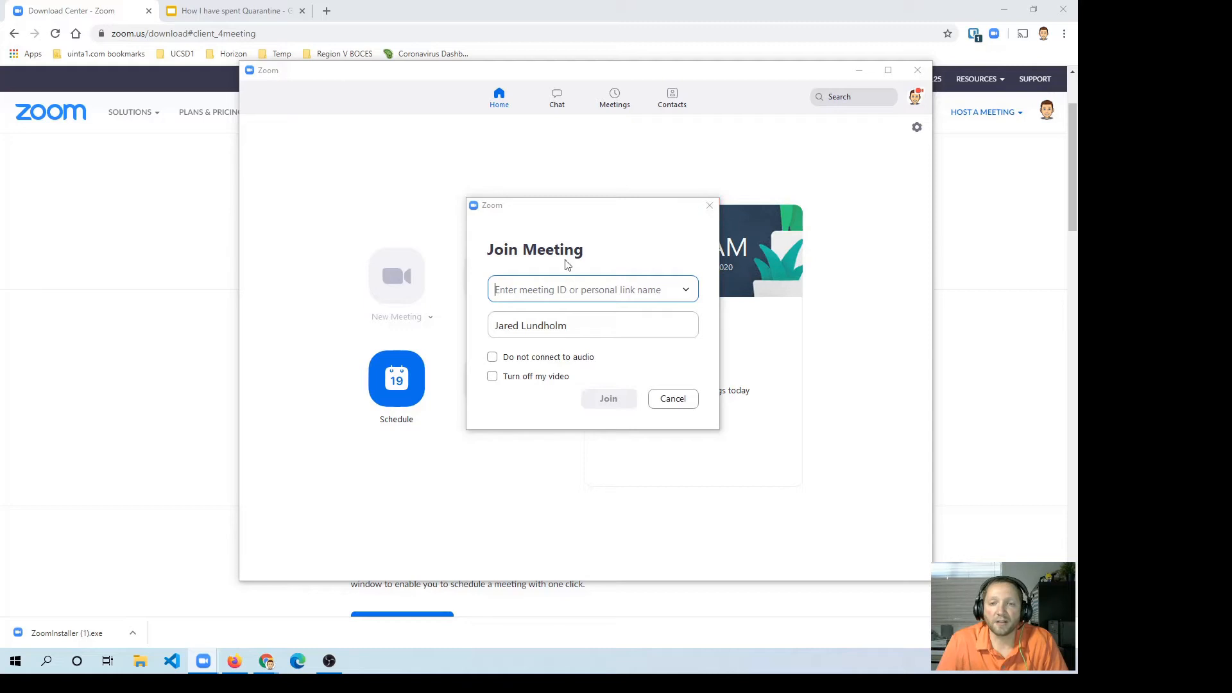
left_click(709, 205)
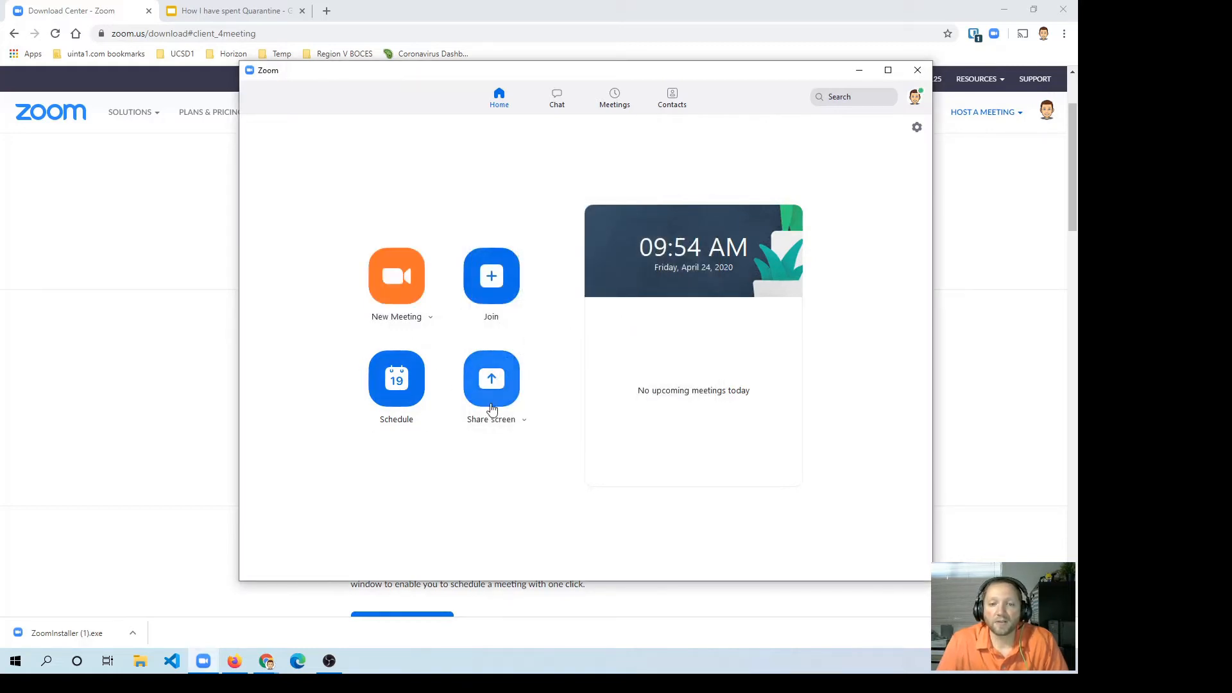
Step: Check the computer sound sharing option and the Share Screen dialog's sharing key prompt, then cancel sharing
left_click(524, 421)
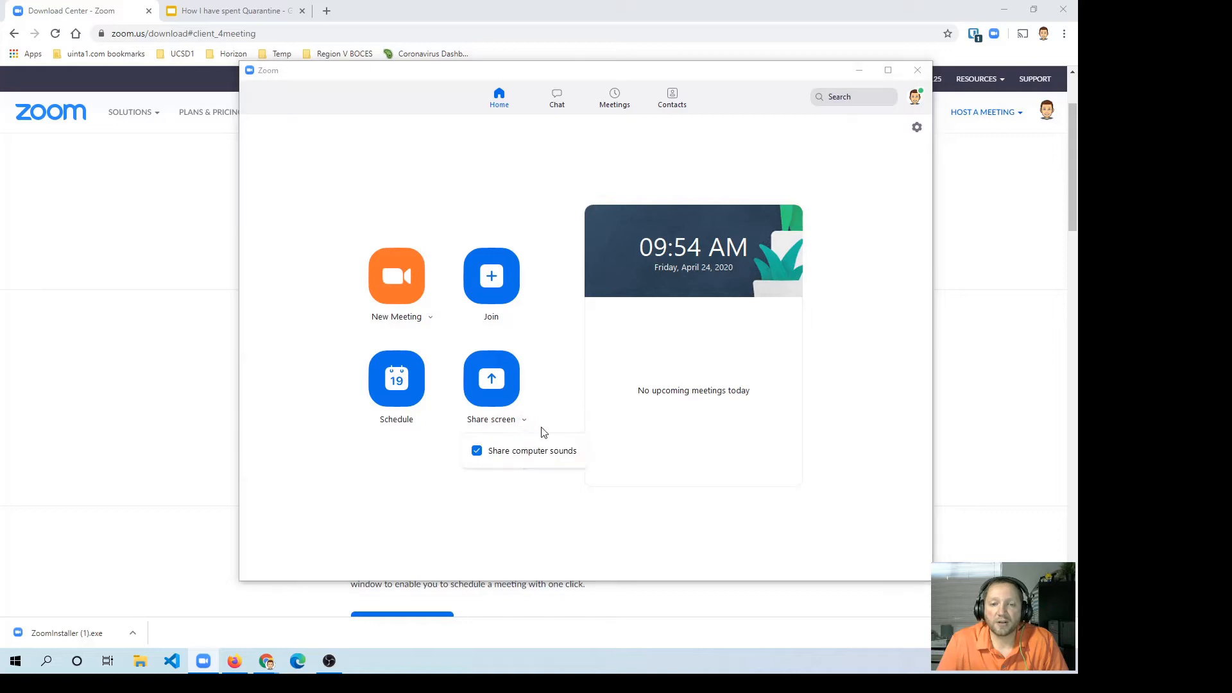
left_click(491, 378)
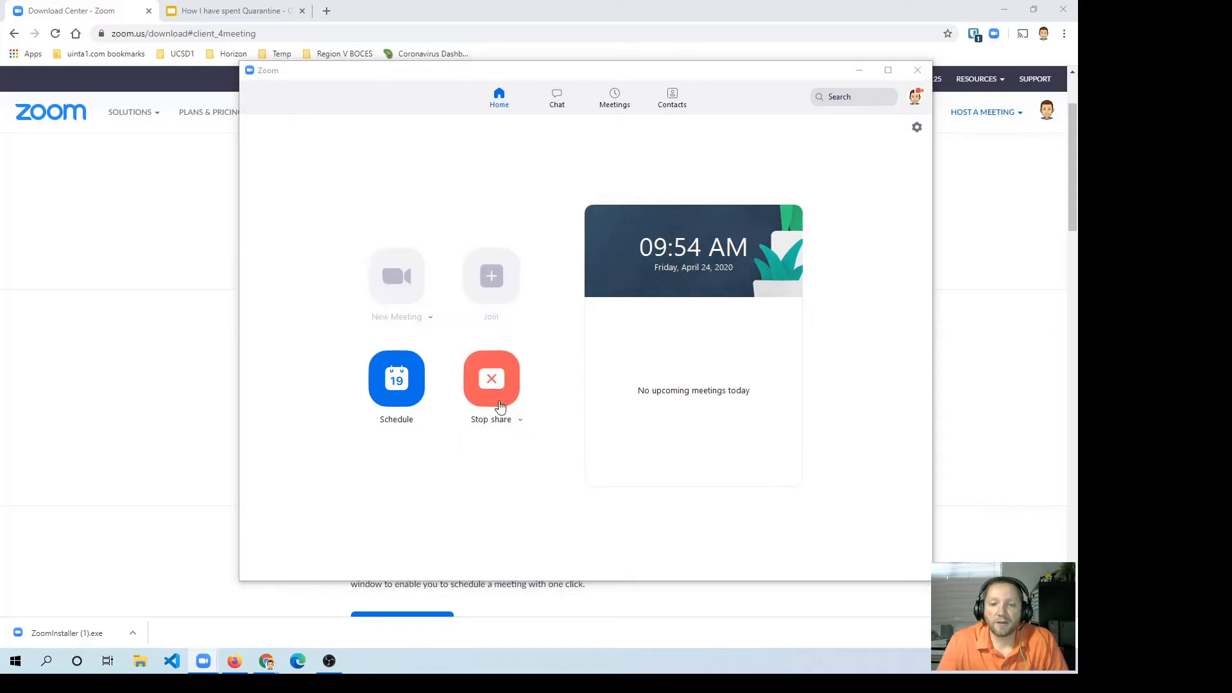
left_click_drag(0, 64, 517, 235)
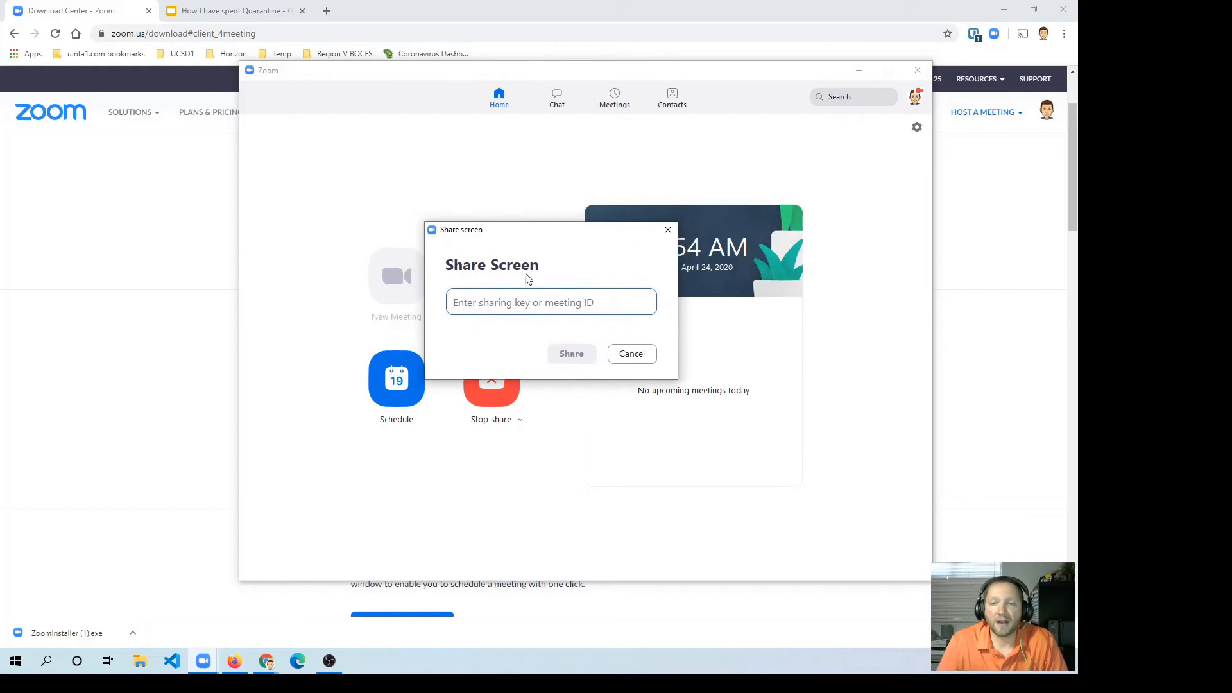
left_click(632, 354)
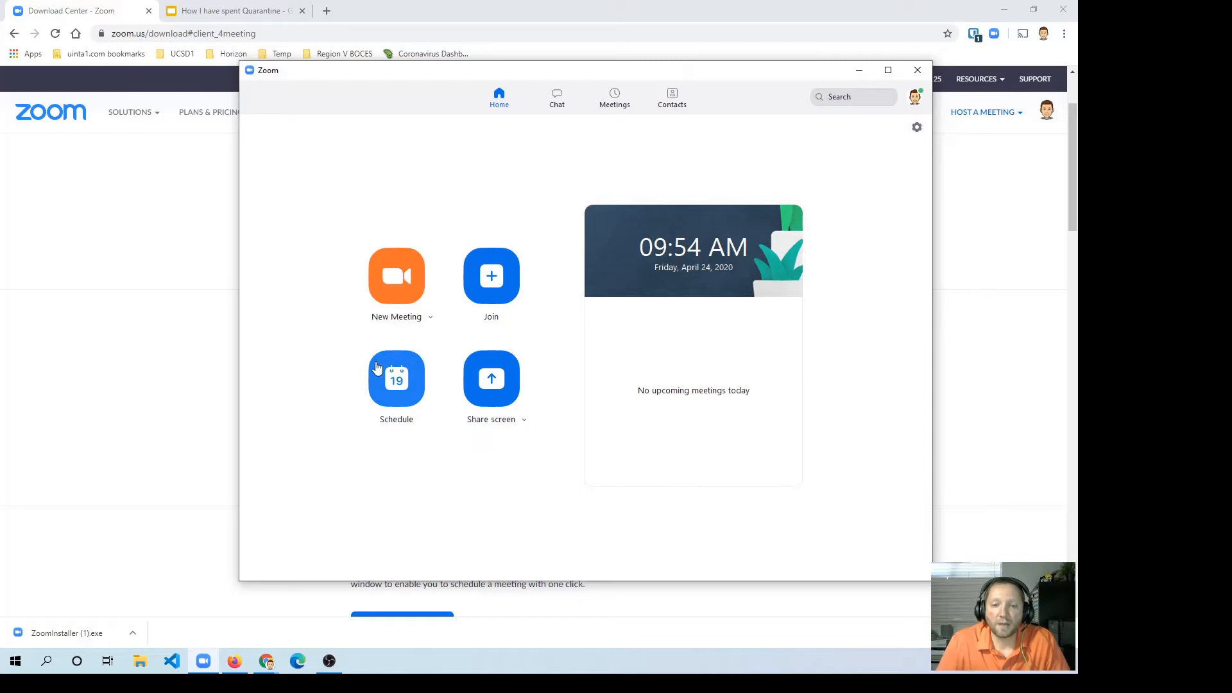
Step: Review the Schedule Meeting settings, including the advanced options and alternative hosts, and cancel without scheduling
left_click(411, 399)
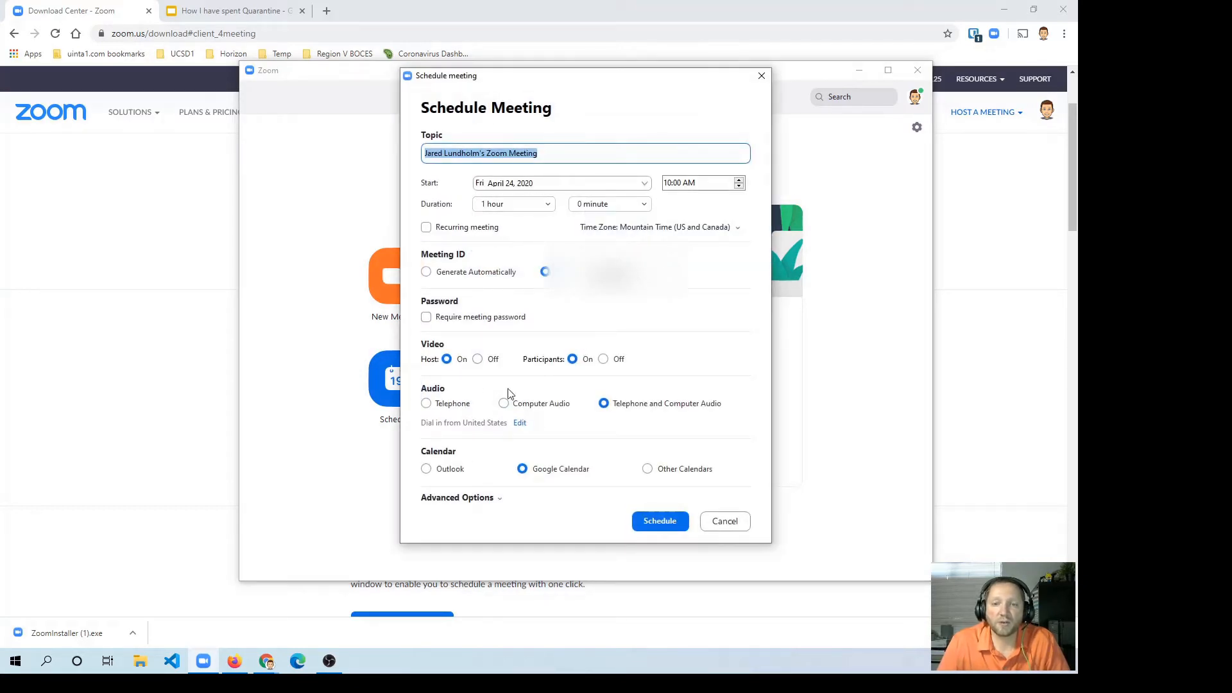
left_click_drag(538, 81, 509, 20)
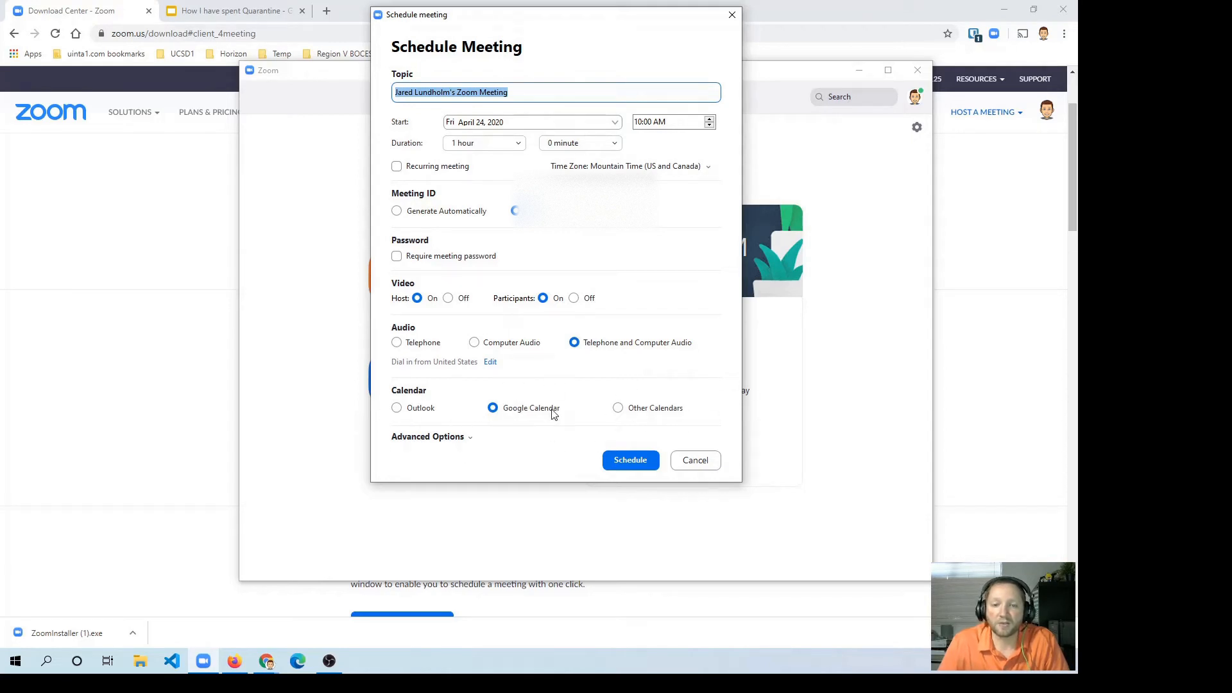
left_click(435, 437)
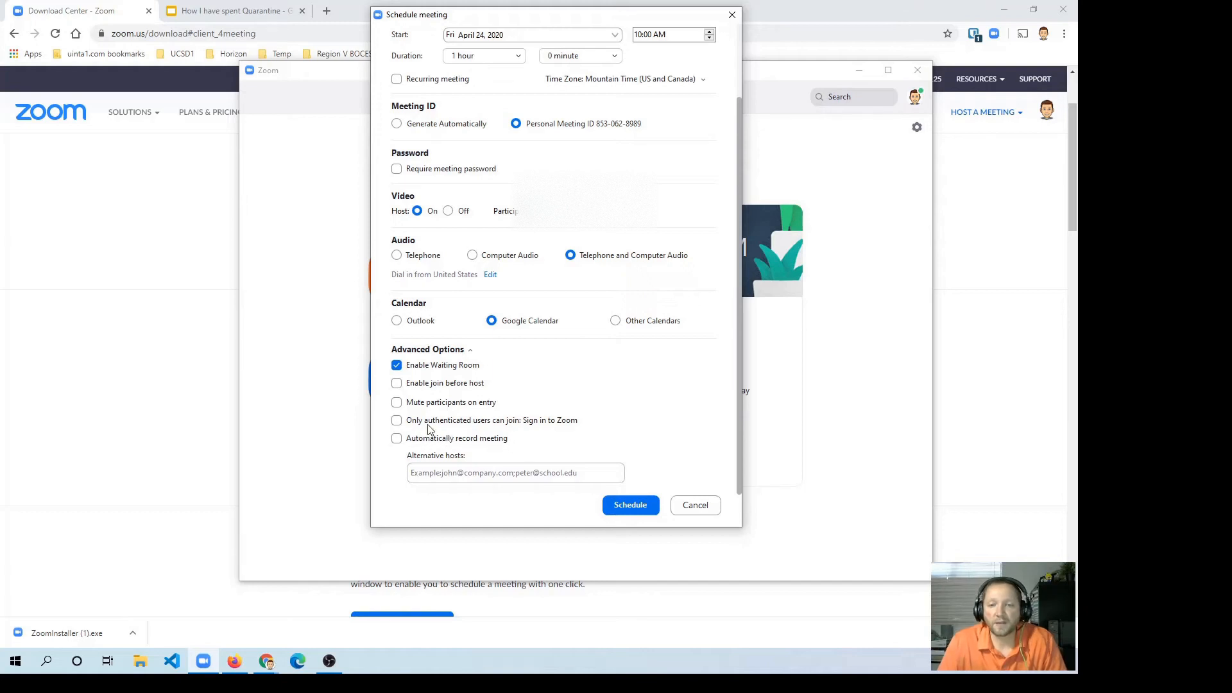
left_click(453, 474)
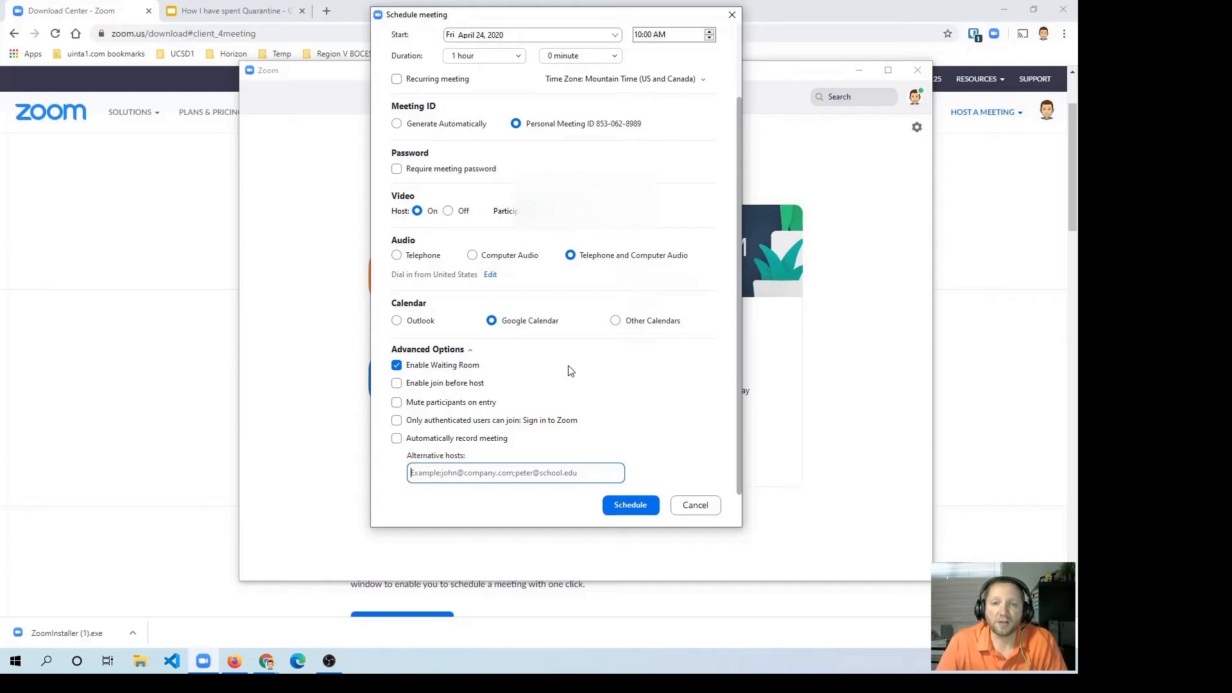
left_click(453, 350)
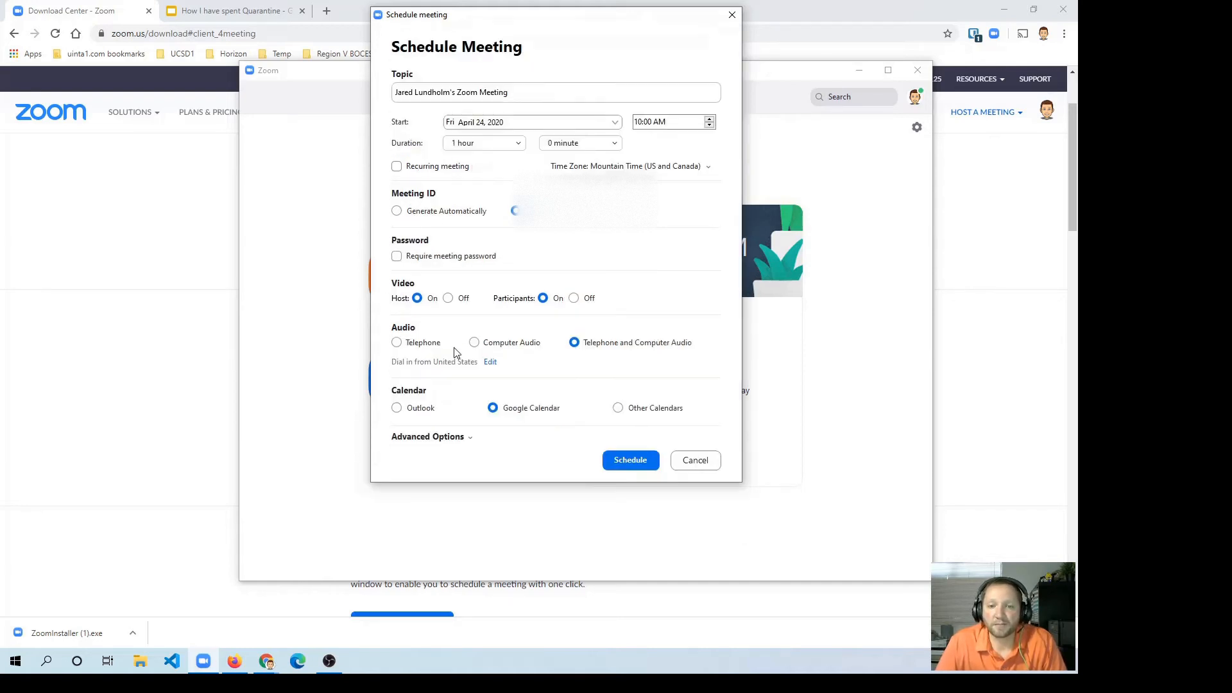
left_click(429, 436)
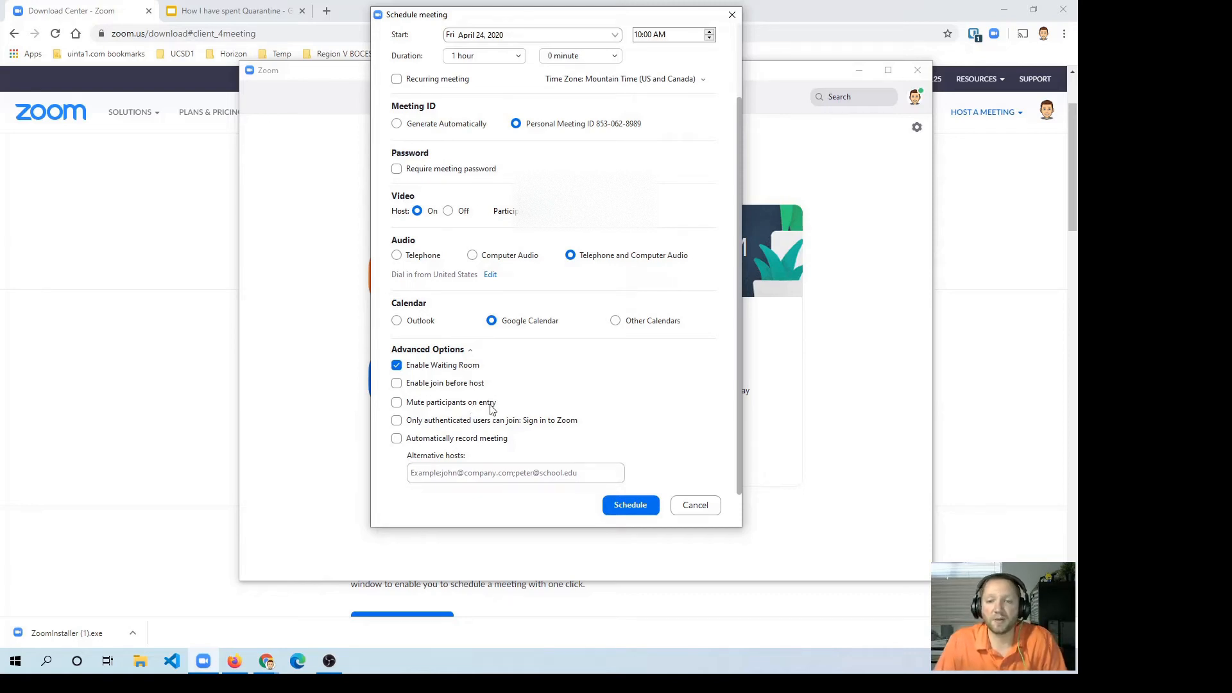
left_click(694, 506)
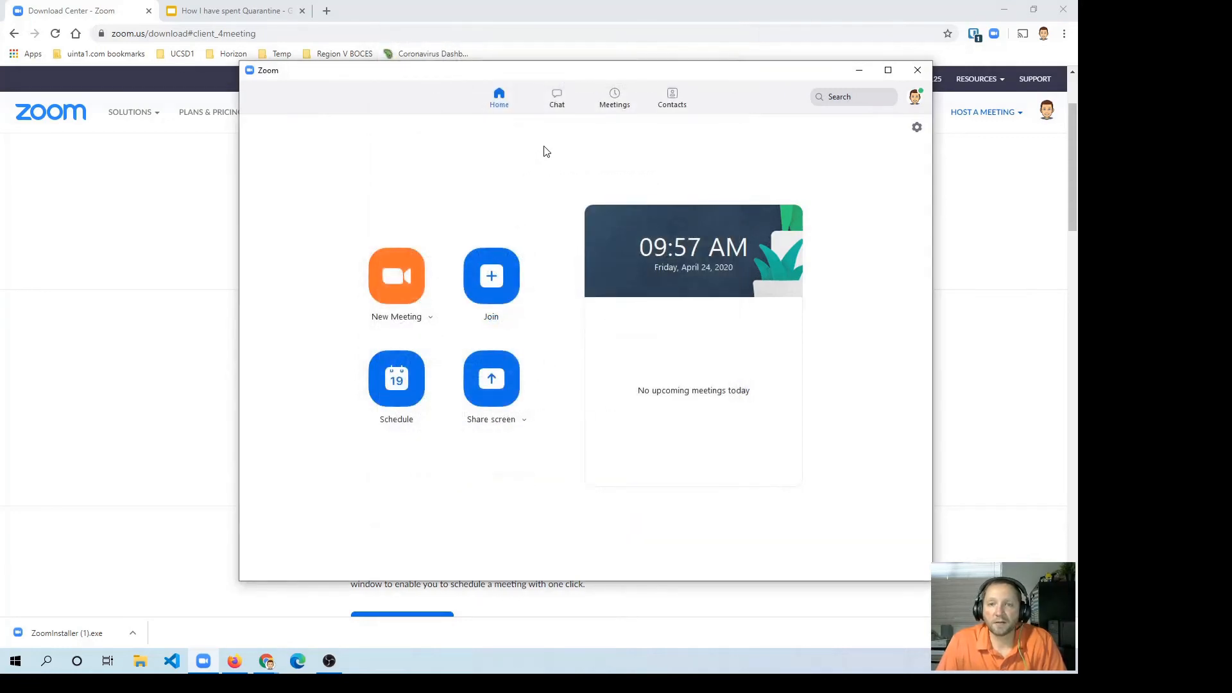
Step: View the chat conversations, the upcoming meetings and the list of recorded meetings
left_click(557, 97)
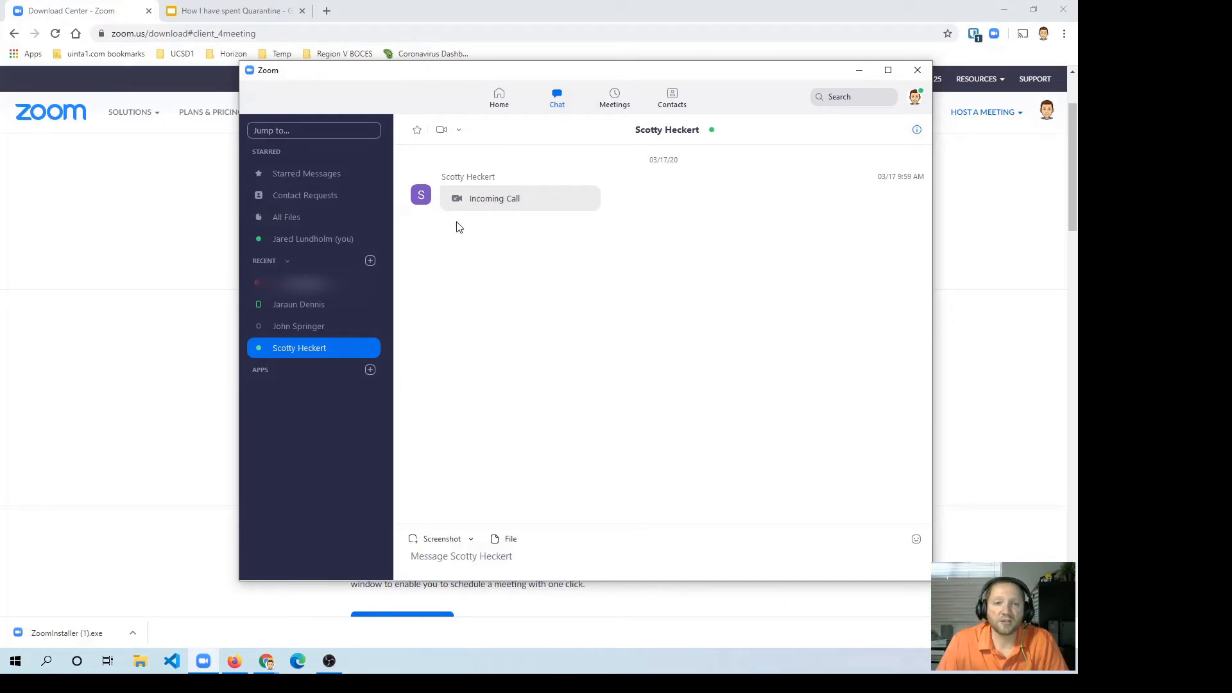
left_click(614, 97)
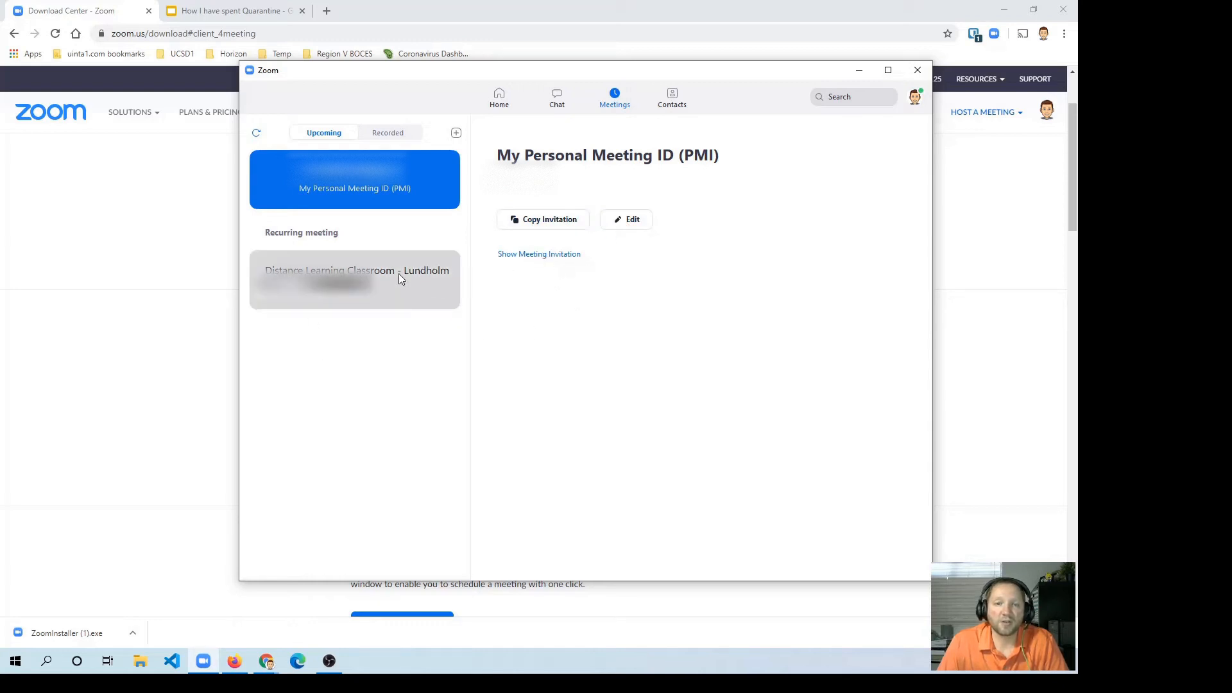
left_click(389, 132)
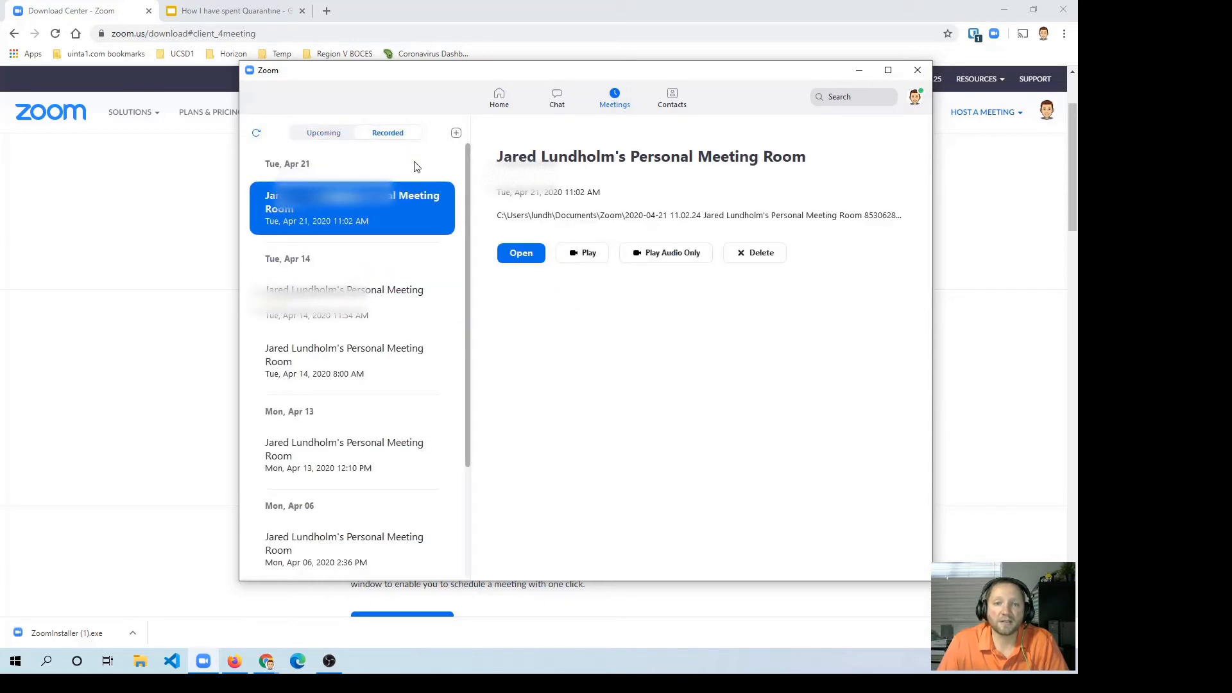
Step: Look through the list of recorded meetings and return to the upcoming meetings
scroll(414, 328, "down", 5)
scroll(414, 328, "up", 5)
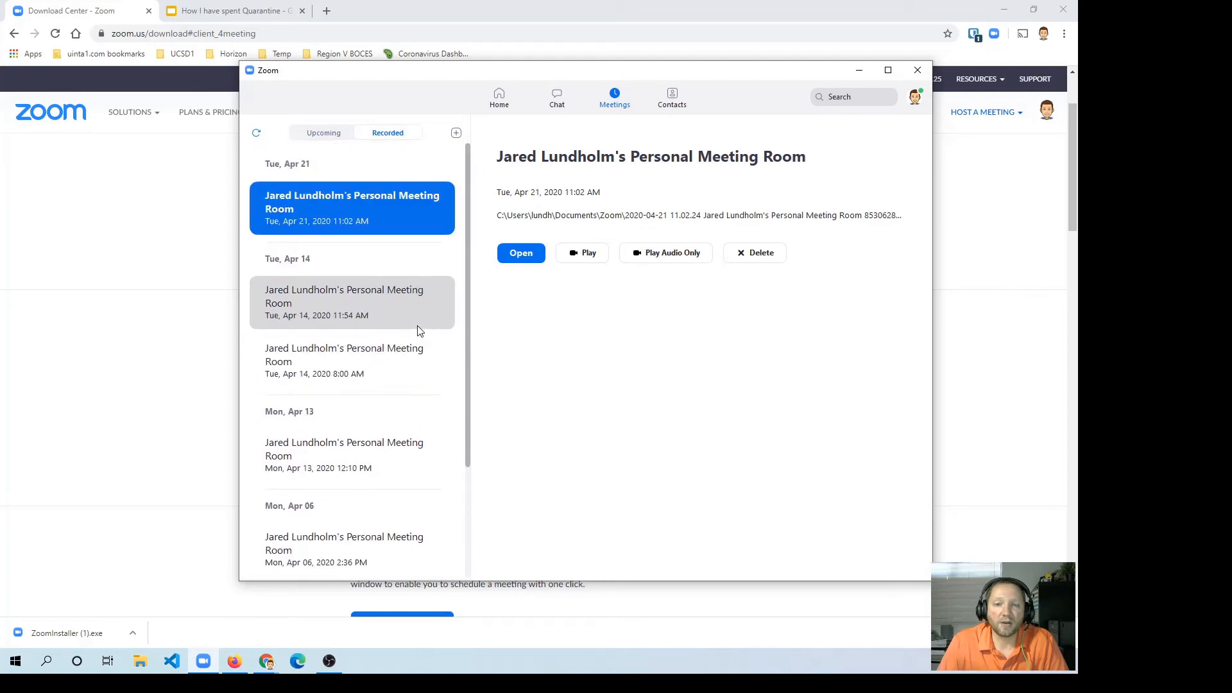
scroll(410, 275, "down", 1)
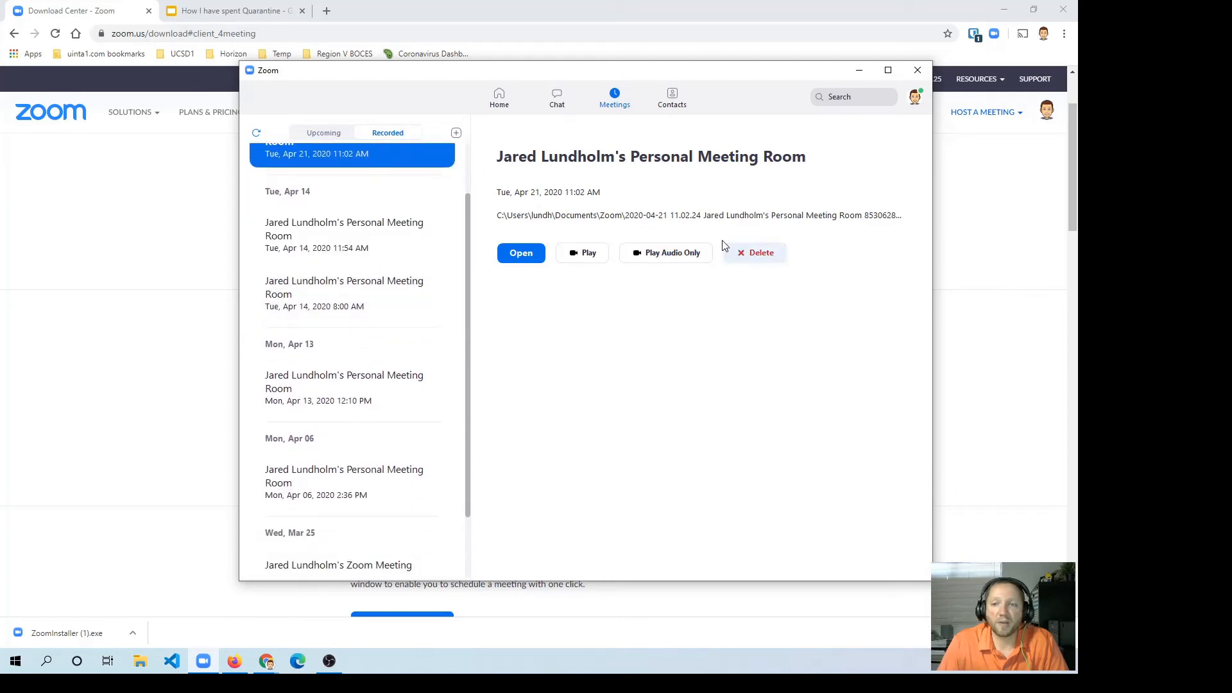
left_click(321, 132)
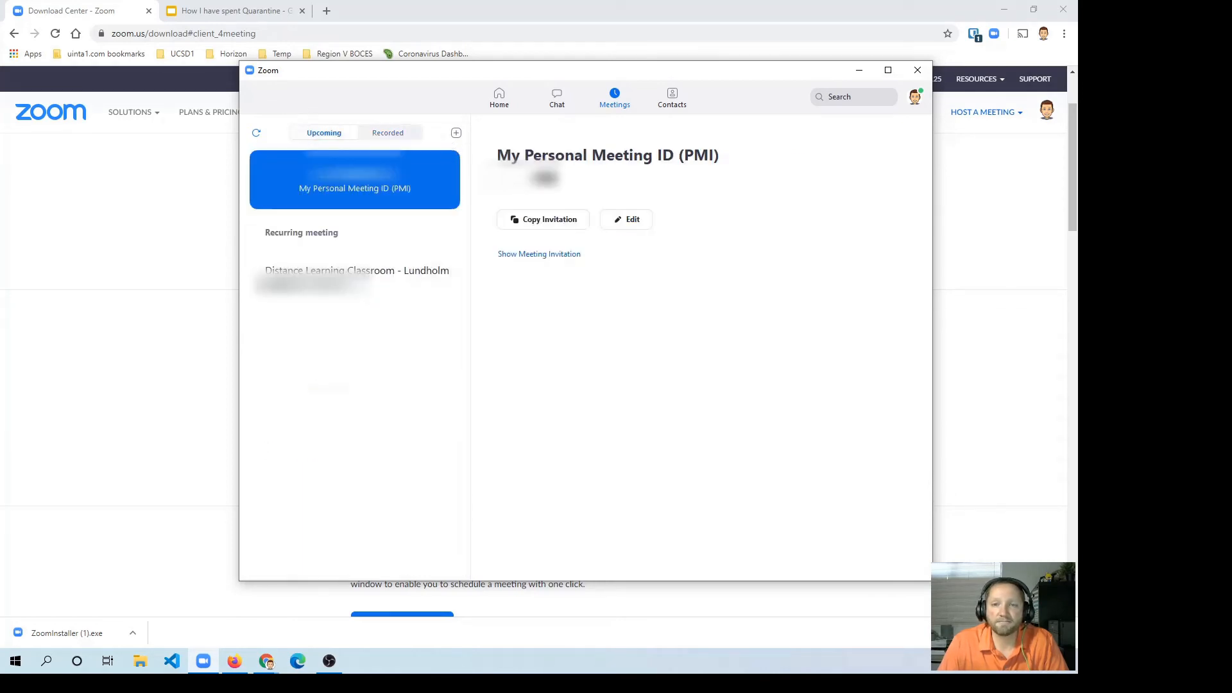
Step: View the contacts and channels, and browse the Company Contacts group before collapsing it again
left_click(673, 96)
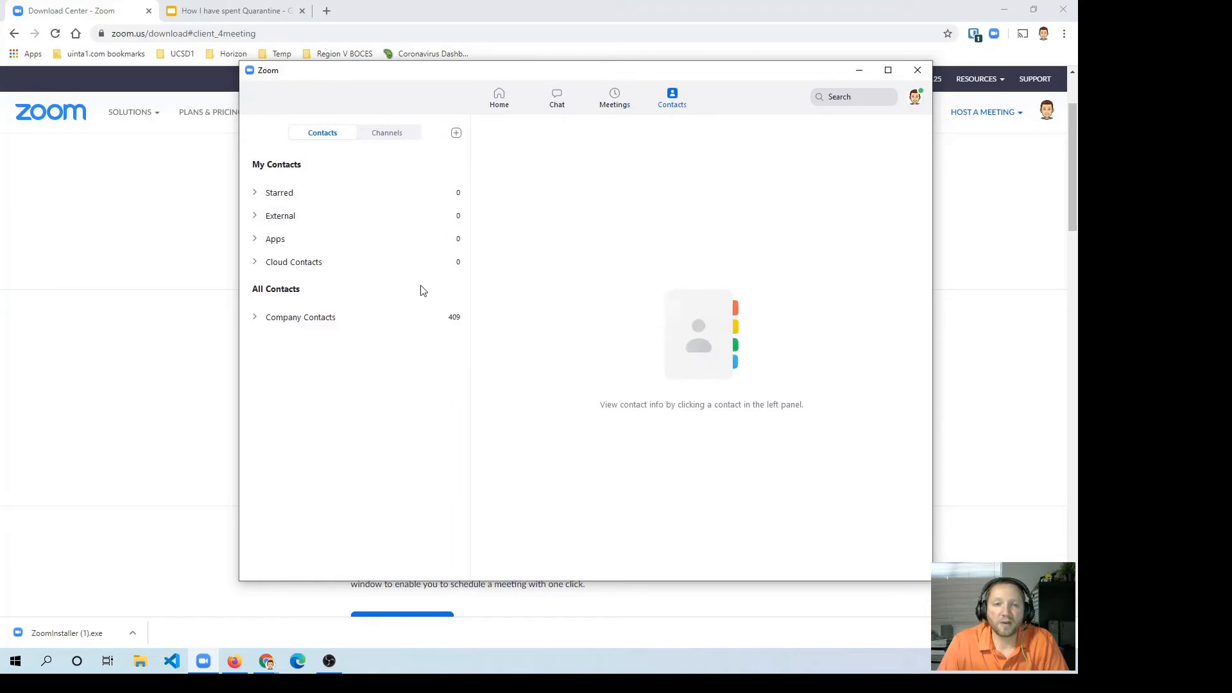
left_click(387, 132)
left_click(320, 133)
left_click(254, 320)
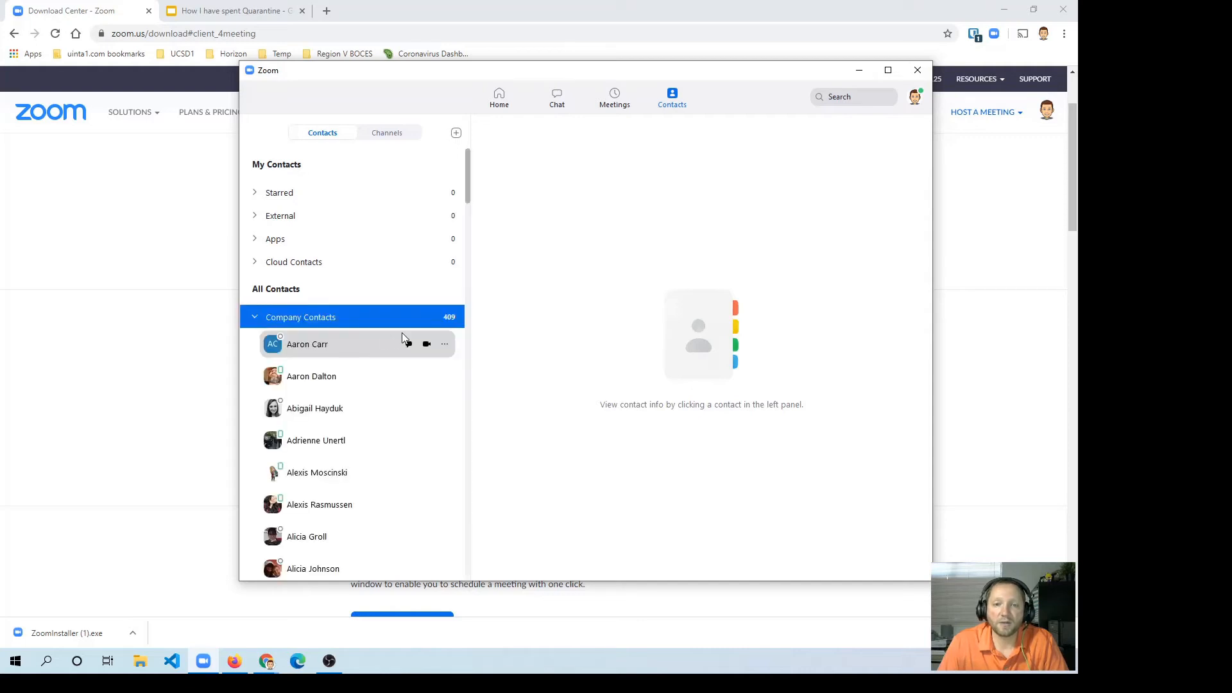
scroll(377, 369, "down", 1)
left_click(308, 277)
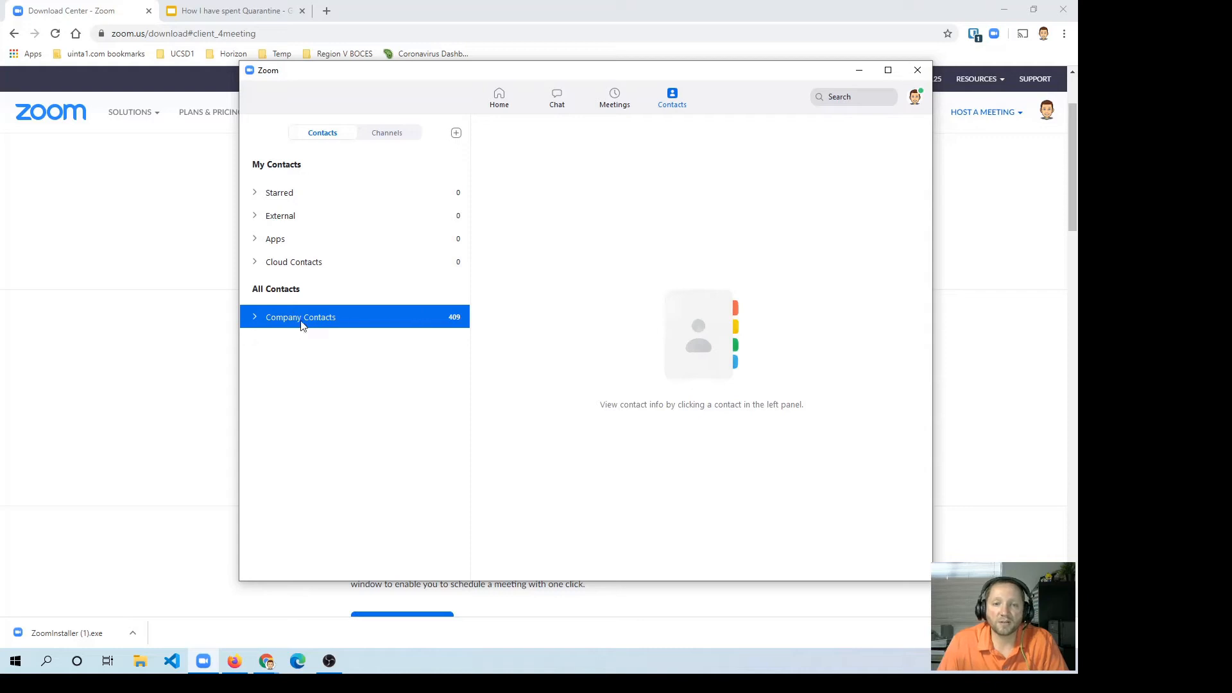
Step: Return to the home screen, review the account's status and profile options, and bring up the General settings
left_click(517, 102)
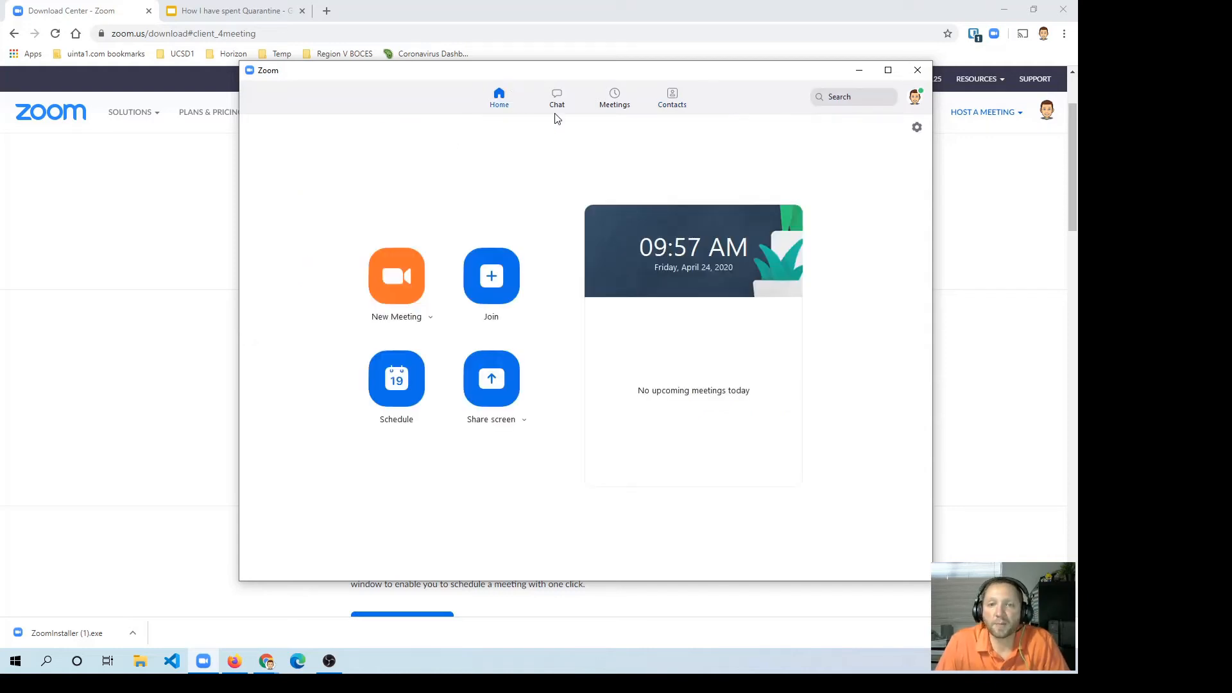
left_click(916, 98)
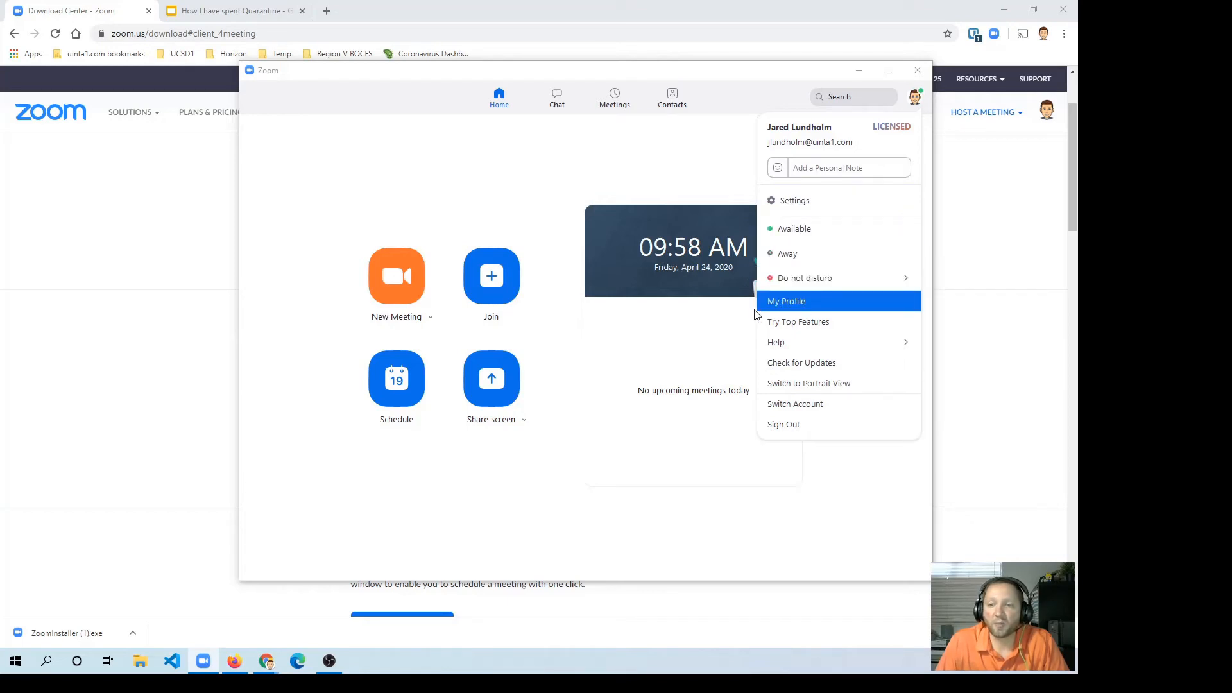
mouse_move(805, 347)
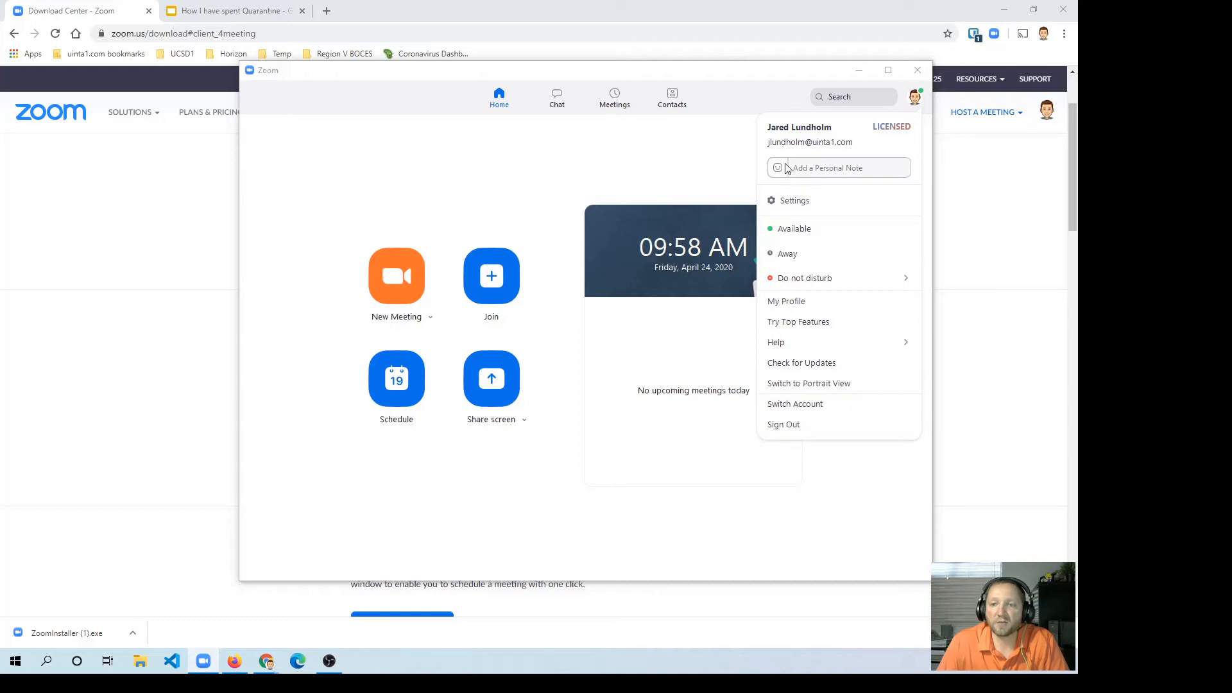
left_click(781, 203)
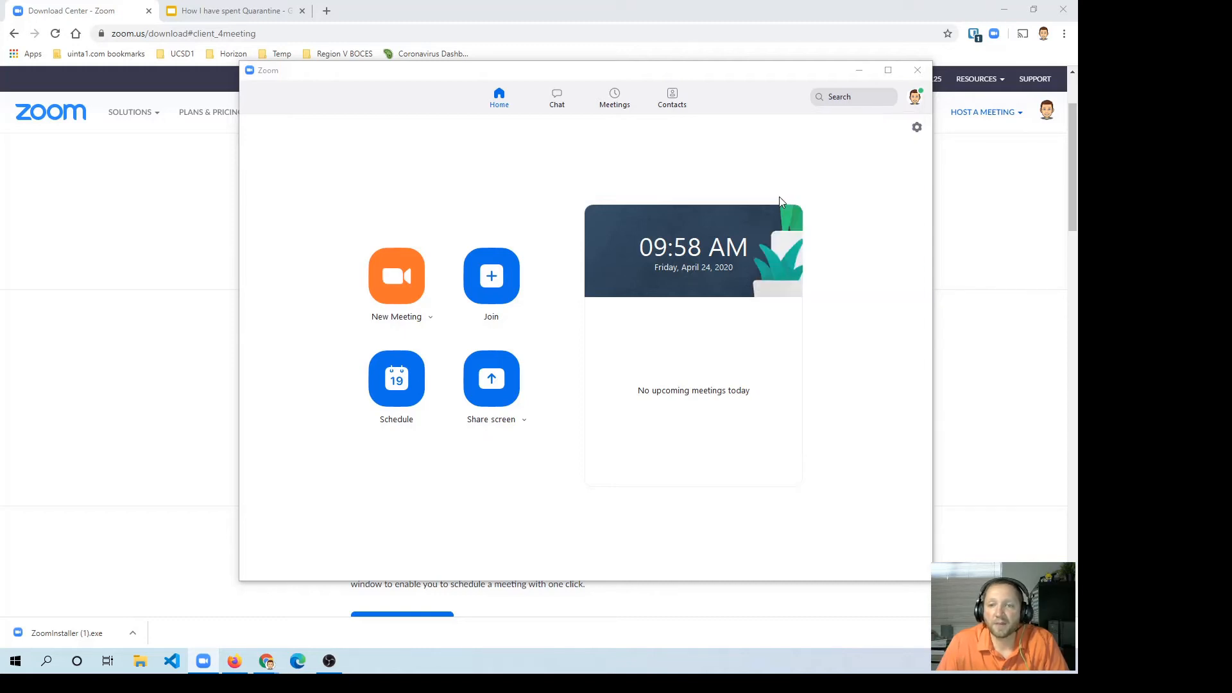
left_click_drag(0, 5, 484, 88)
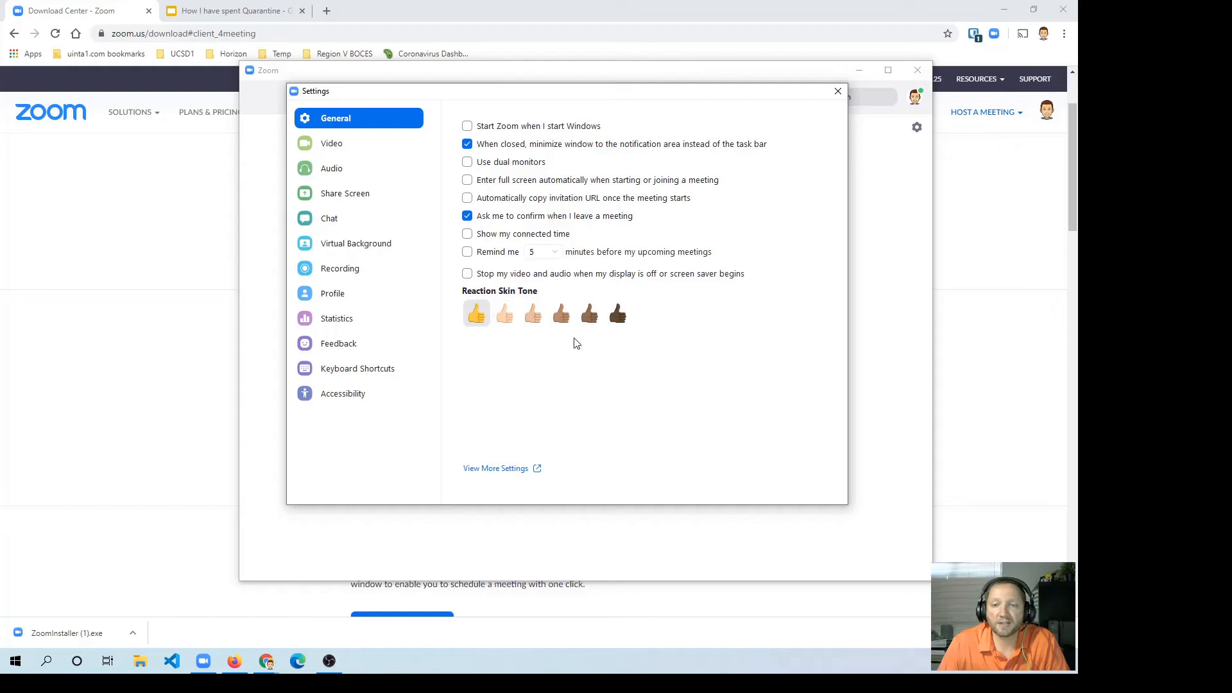
Step: Review the Video settings for the camera, own video and meeting display options
left_click(331, 143)
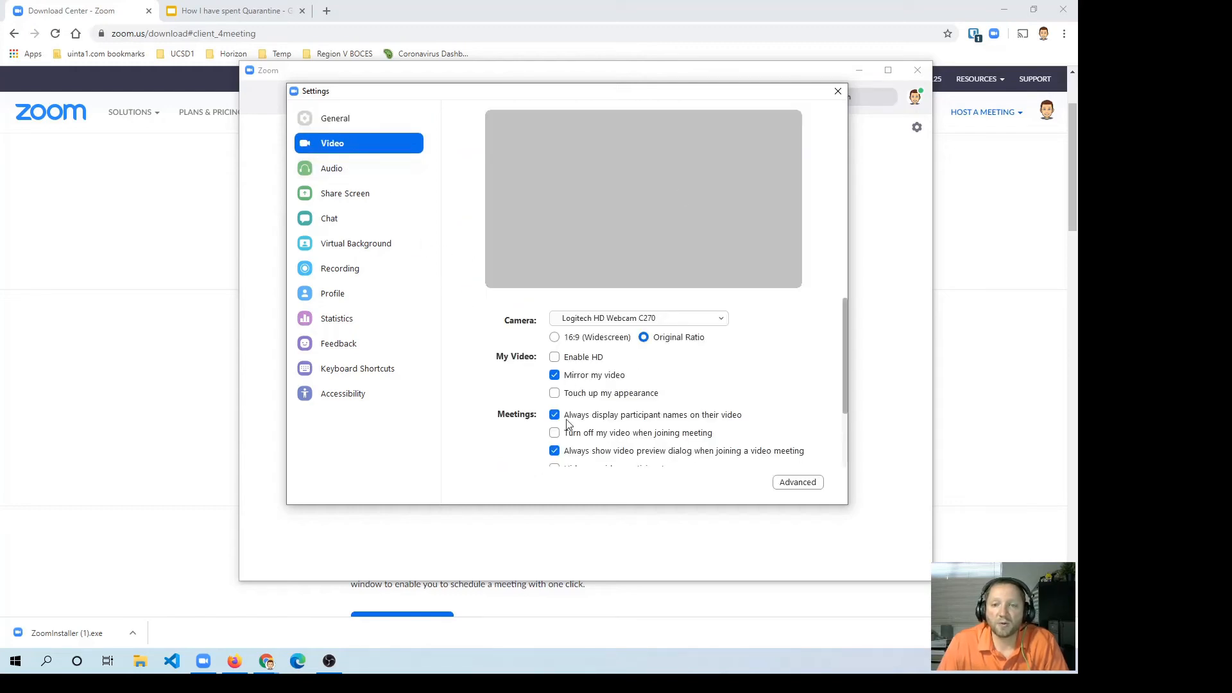
scroll(526, 392, "down", 2)
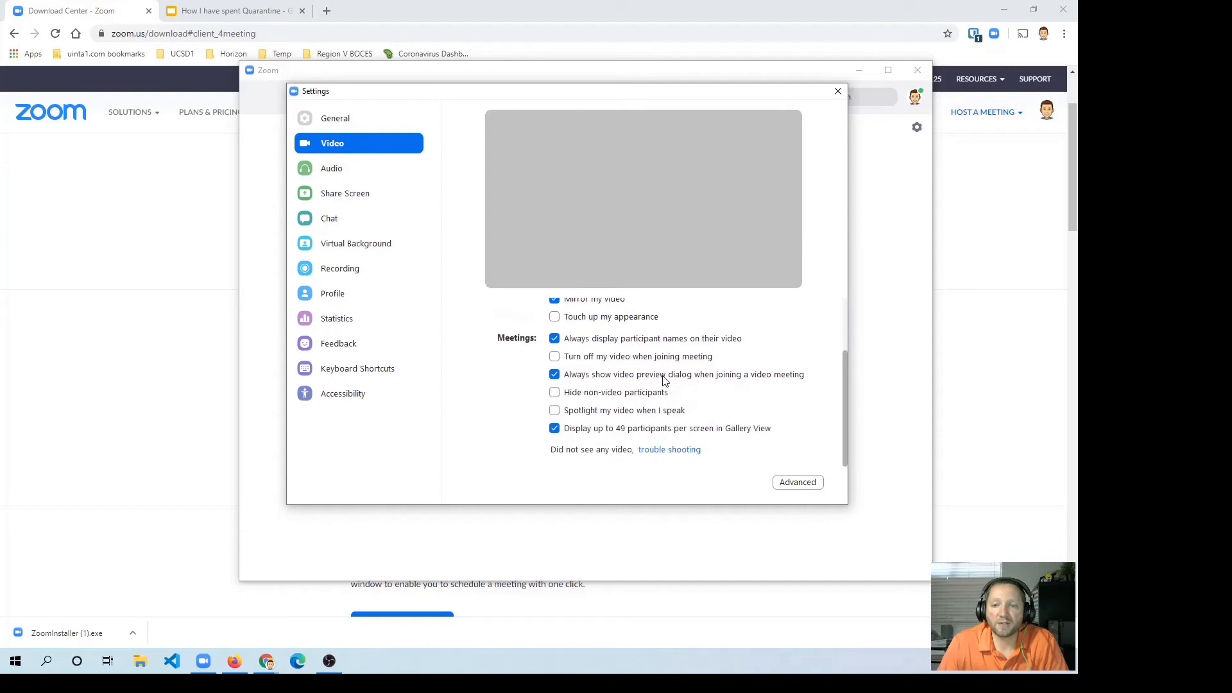
scroll(642, 386, "up", 2)
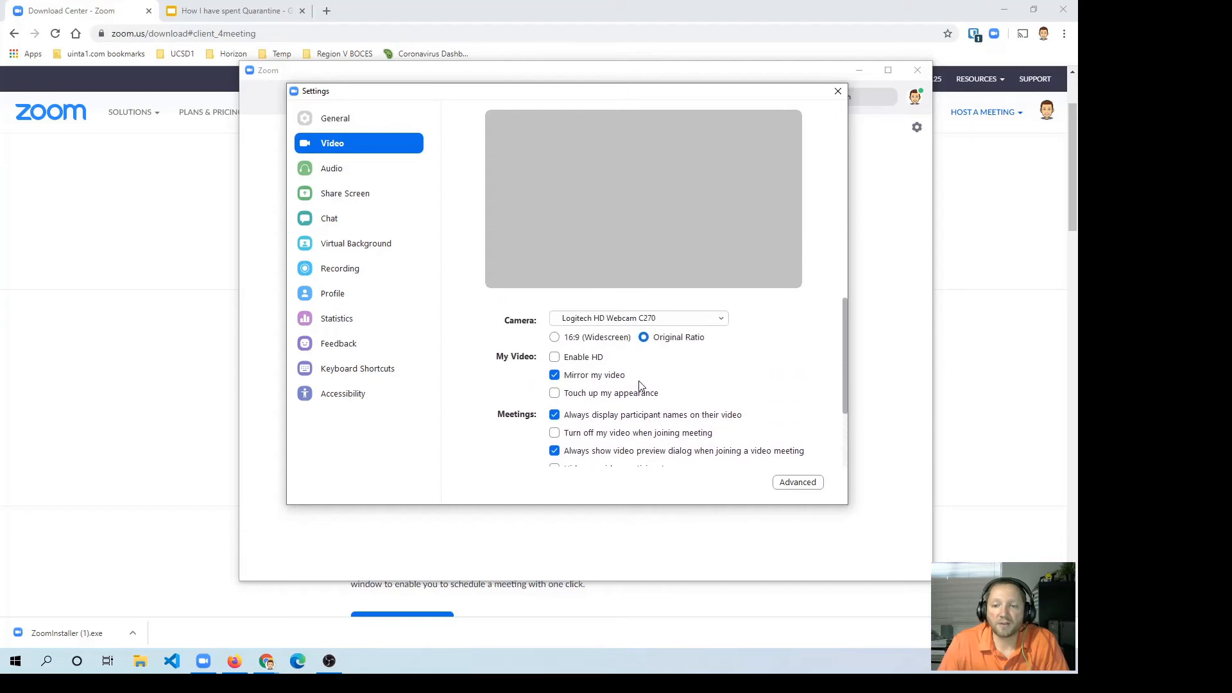
scroll(615, 354, "down", 2)
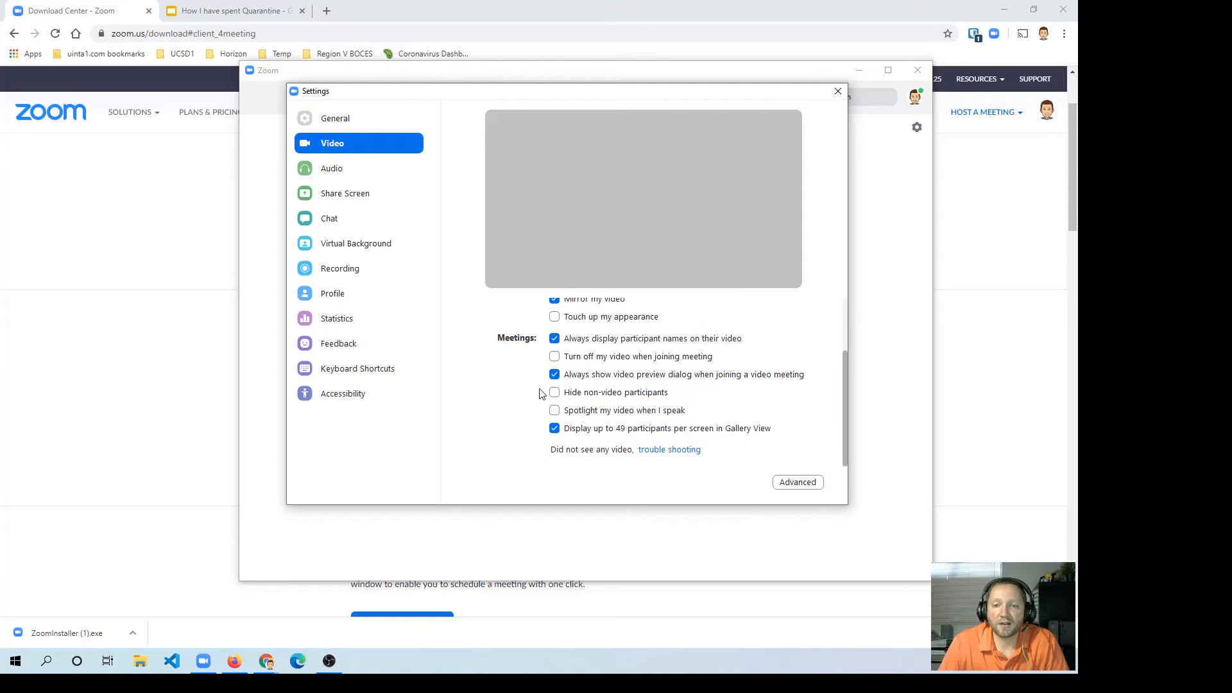
Step: Review the Audio, Share Screen and Chat settings, including the chat's unread message and notification options
left_click(331, 169)
left_click(360, 197)
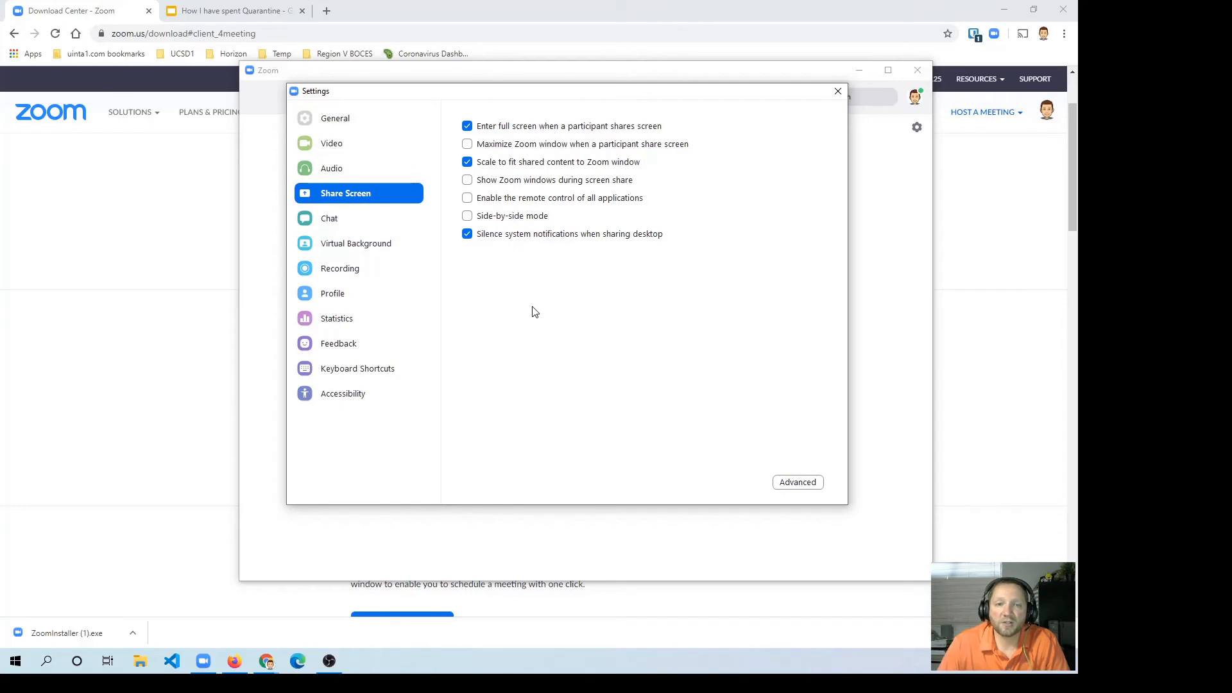
left_click(329, 219)
scroll(545, 321, "down", 3)
scroll(573, 362, "down", 1)
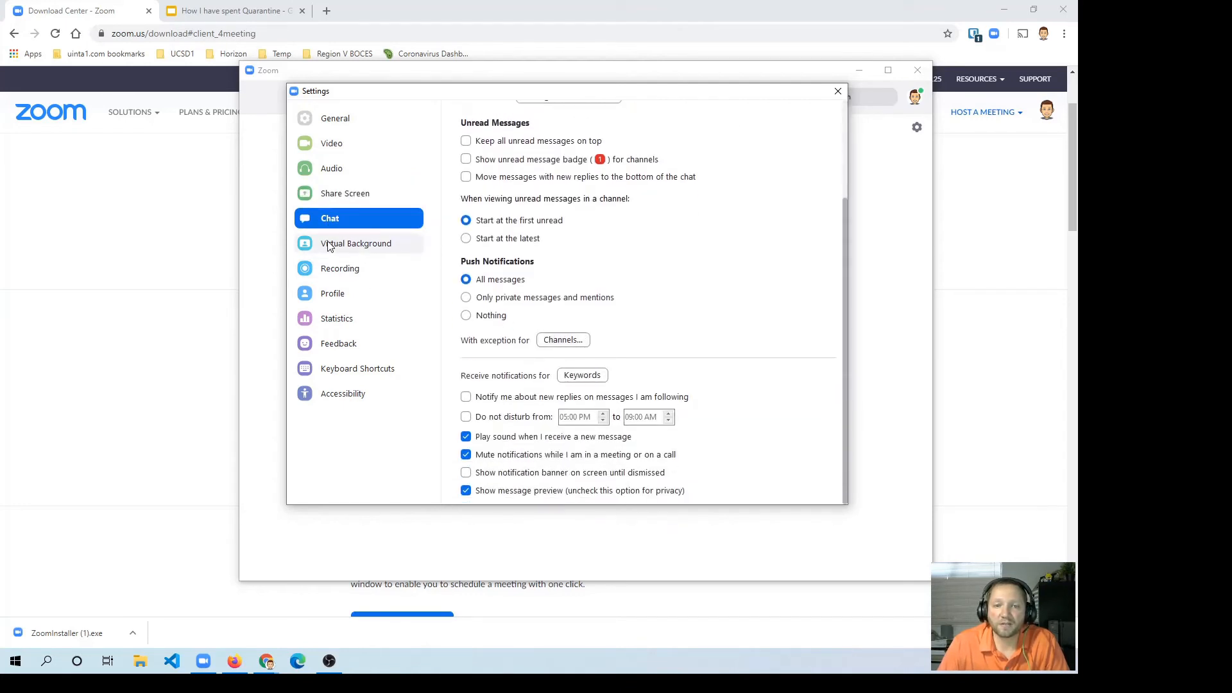
Step: Examine the available virtual backgrounds and the local and cloud Recording settings
left_click(327, 244)
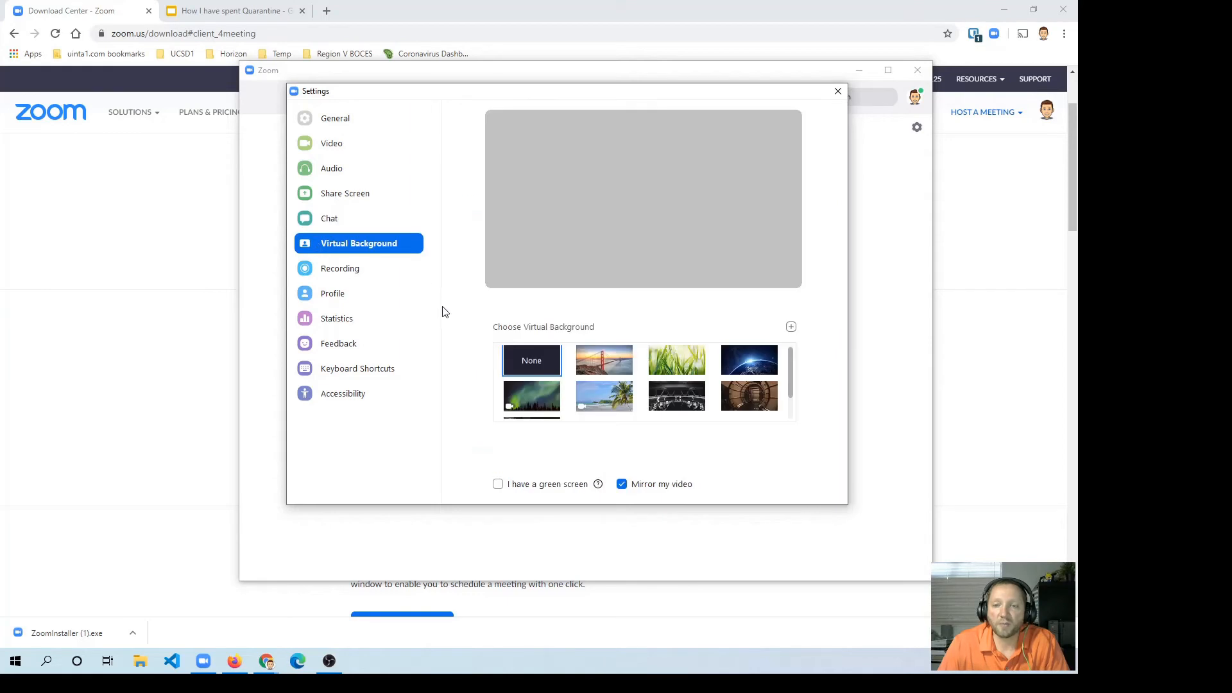
scroll(659, 391, "down", 1)
scroll(624, 403, "up", 2)
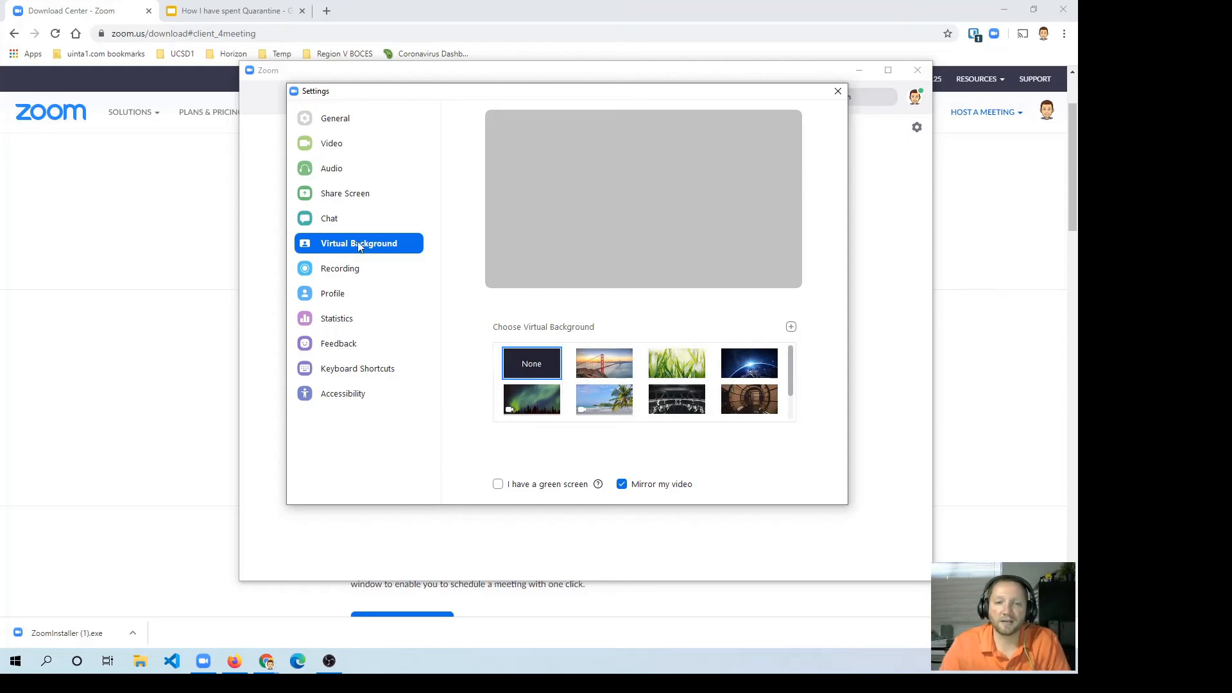
left_click(343, 268)
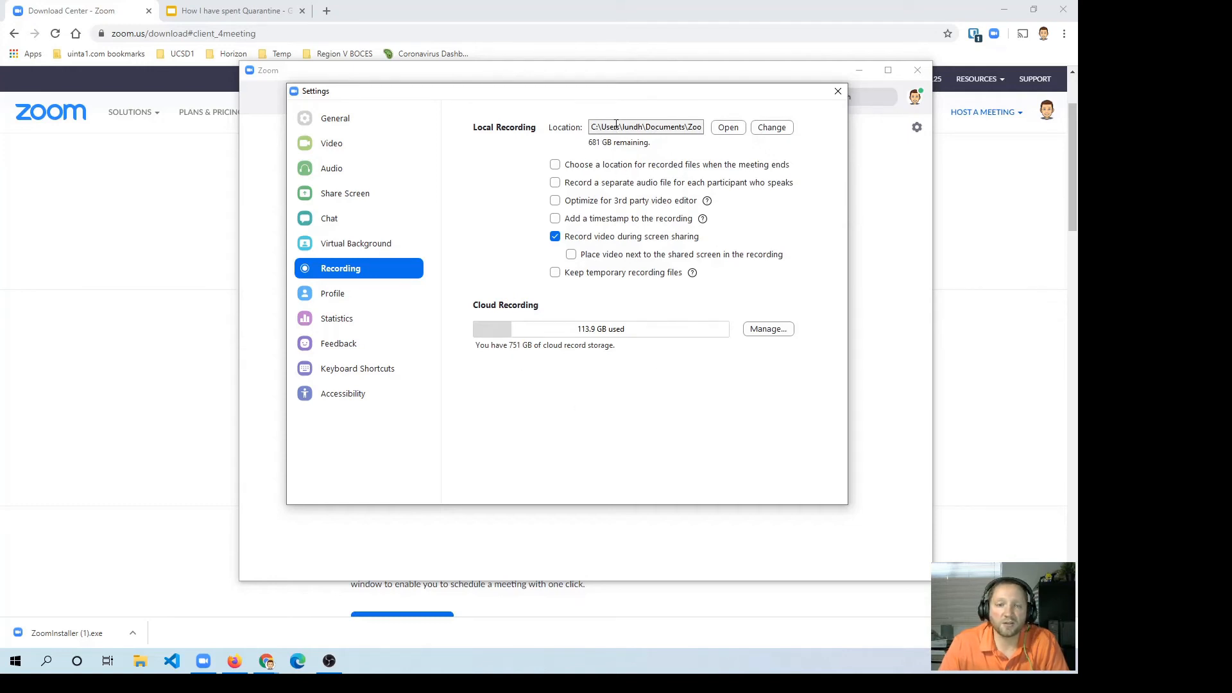
Step: View the Profile, Statistics and Feedback pages of the settings
left_click(369, 300)
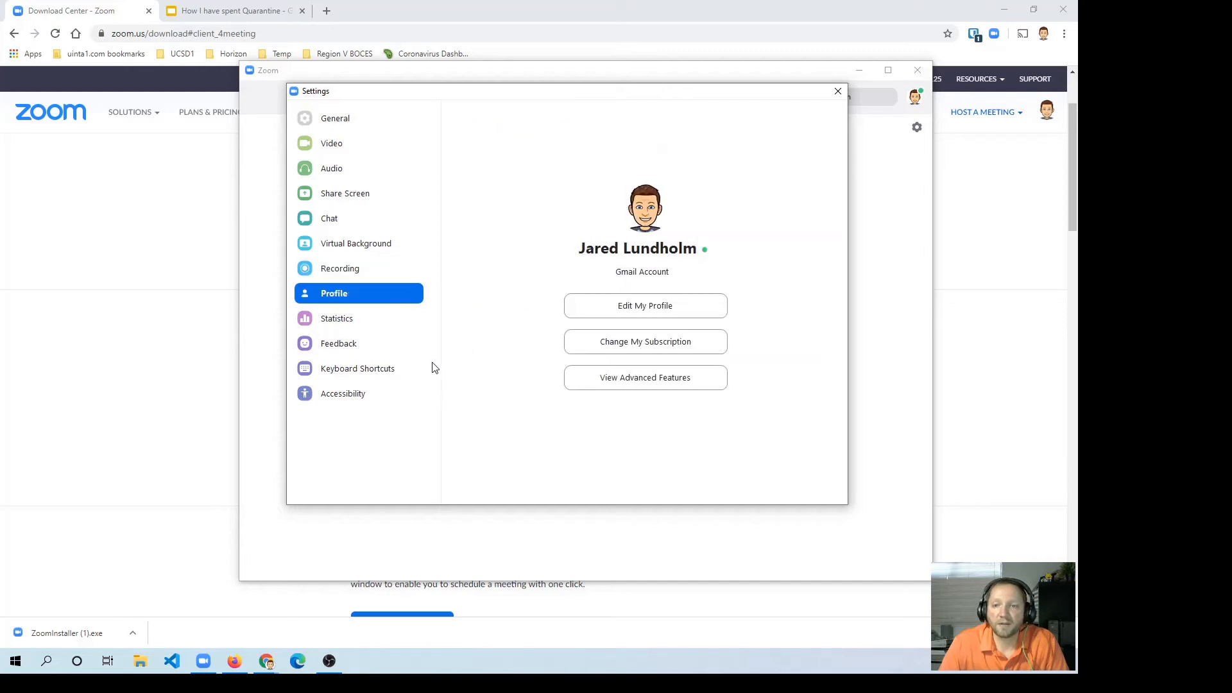
left_click(335, 319)
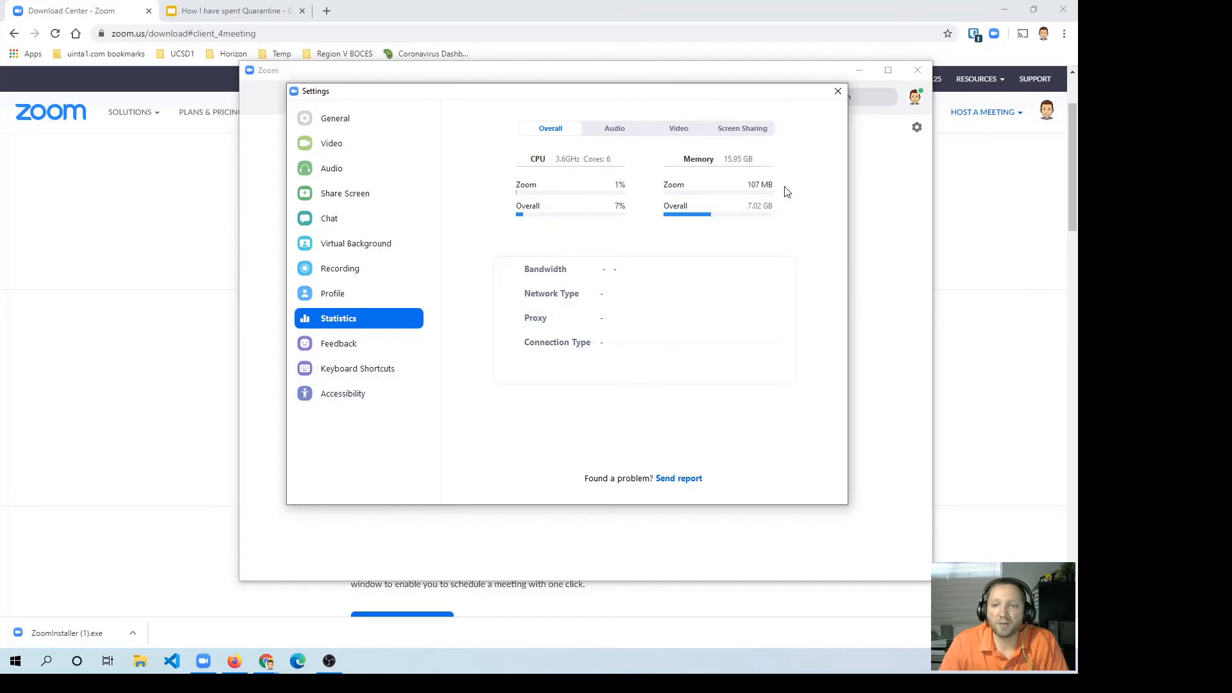
left_click(339, 346)
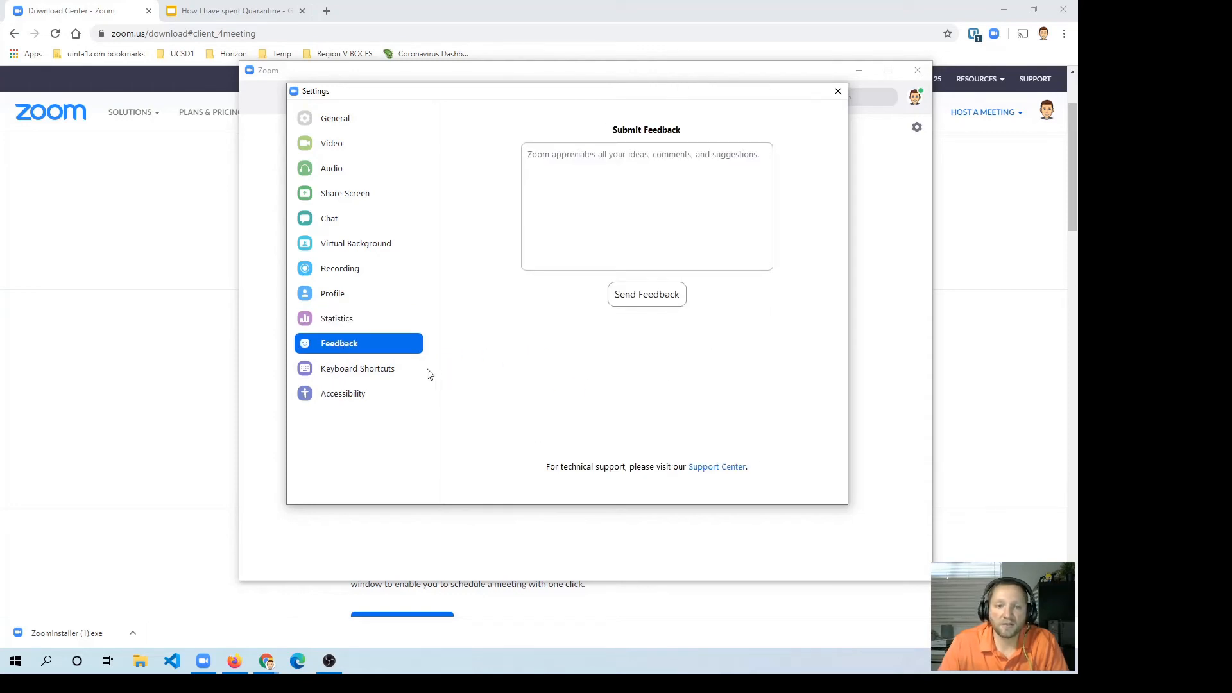
Step: Review the Keyboard Shortcuts list and the Accessibility options, and close the settings
left_click(360, 367)
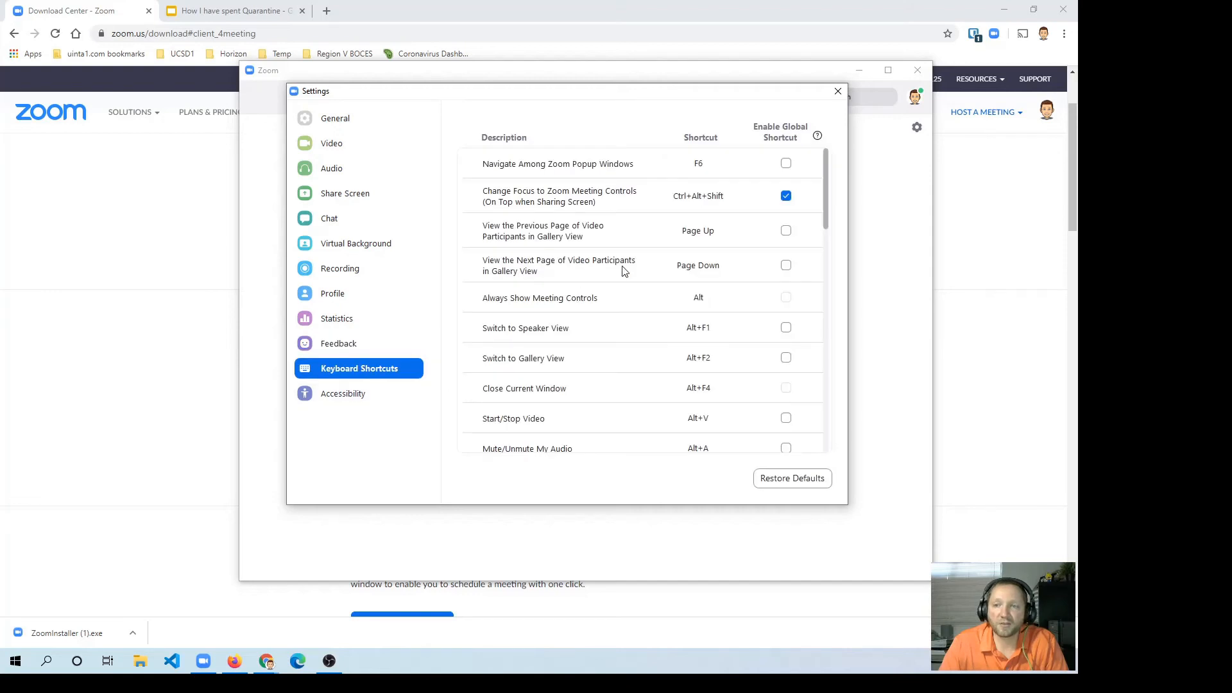
mouse_move(825, 175)
left_mouse_down()
mouse_move(833, 413)
mouse_move(819, 315)
mouse_move(822, 159)
left_mouse_up()
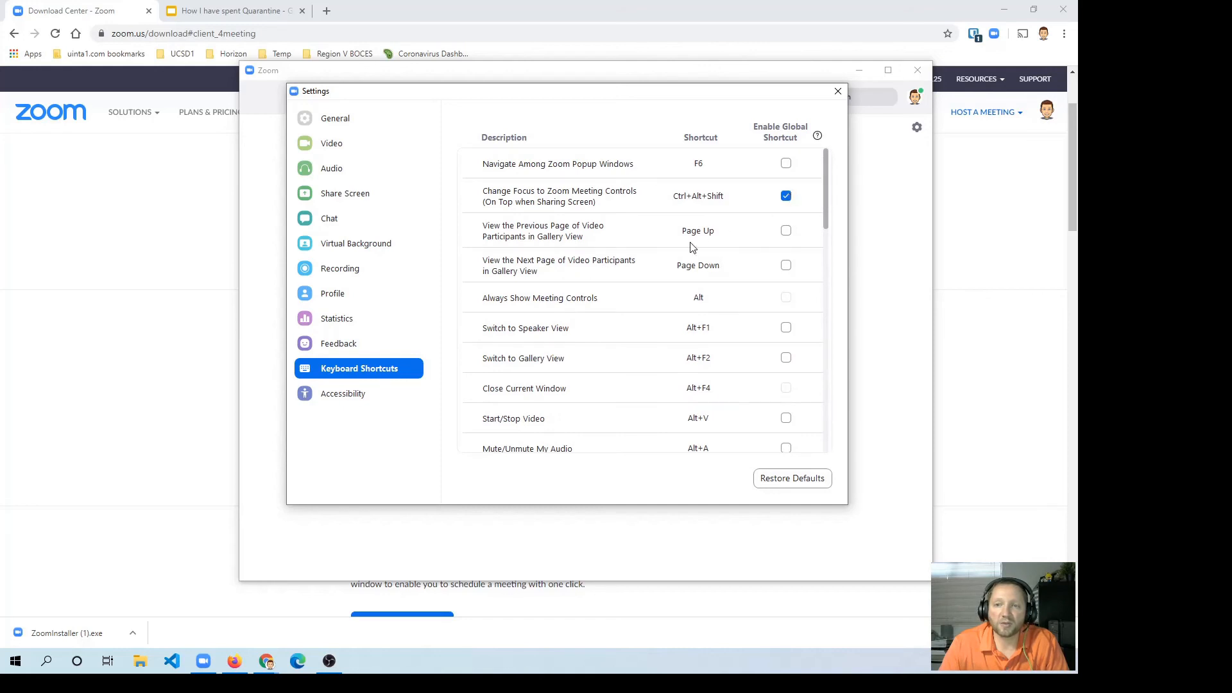
mouse_move(823, 169)
left_mouse_down()
mouse_move(826, 393)
mouse_move(820, 157)
left_mouse_up()
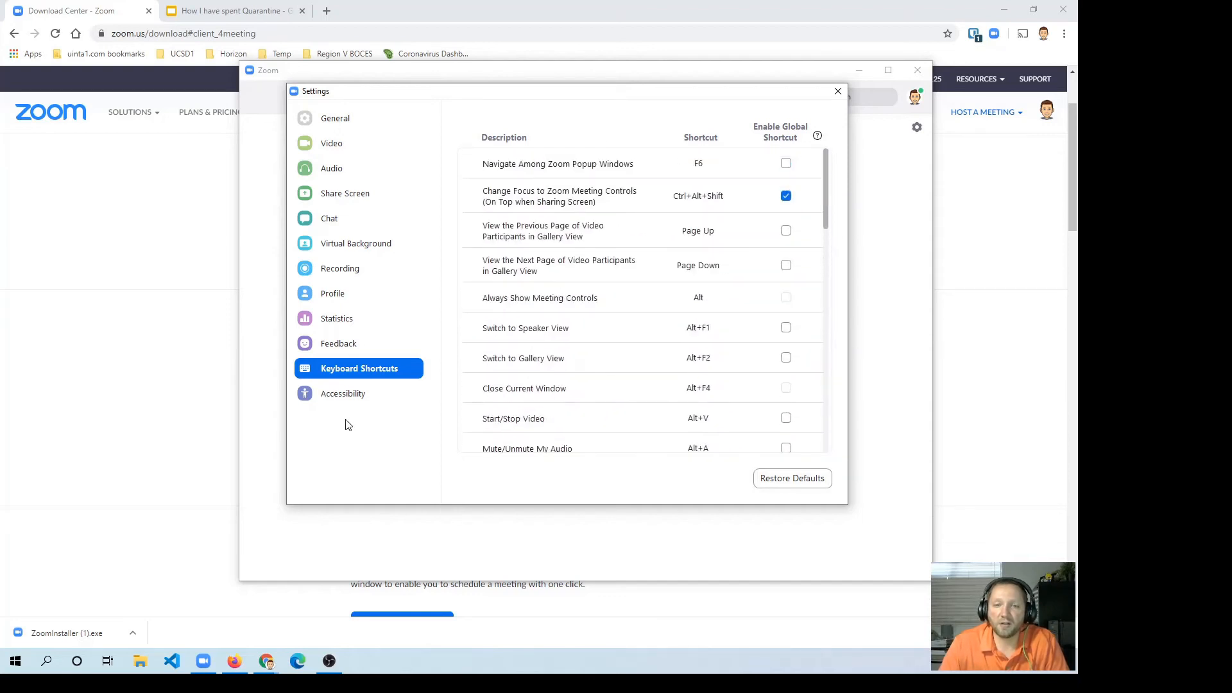
left_click(337, 394)
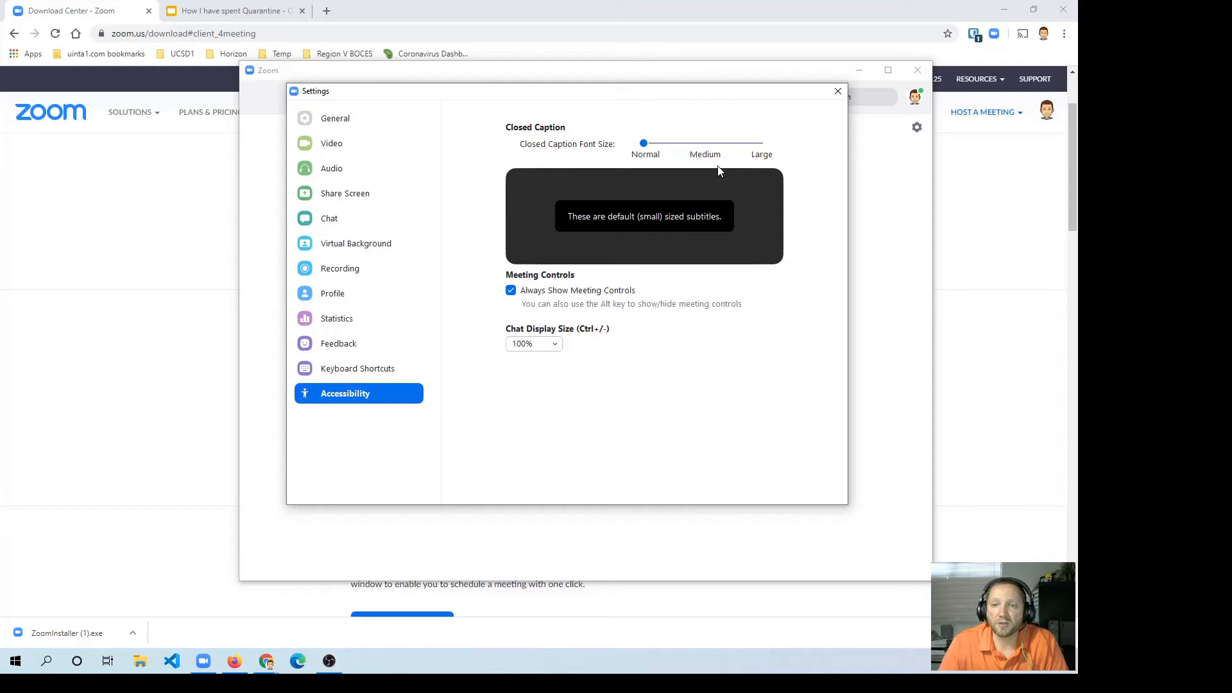
left_click(836, 93)
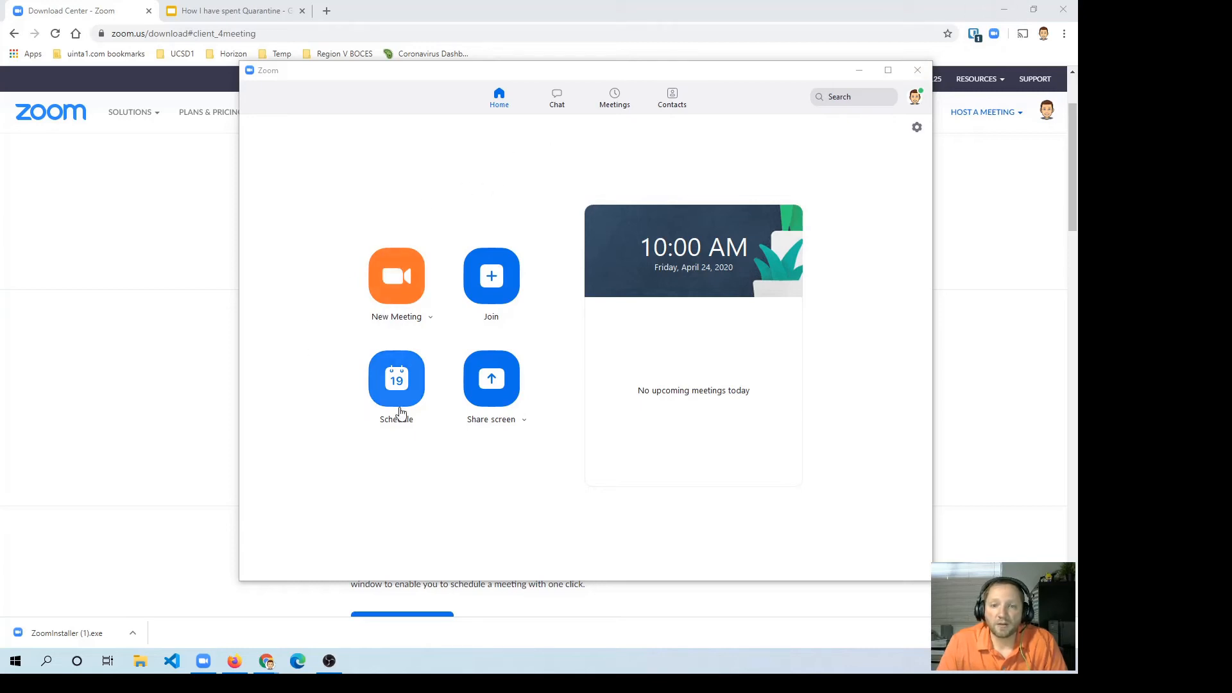
Step: Start a new meeting, dismiss the audio joining prompt and maximize the meeting window
left_click(401, 281)
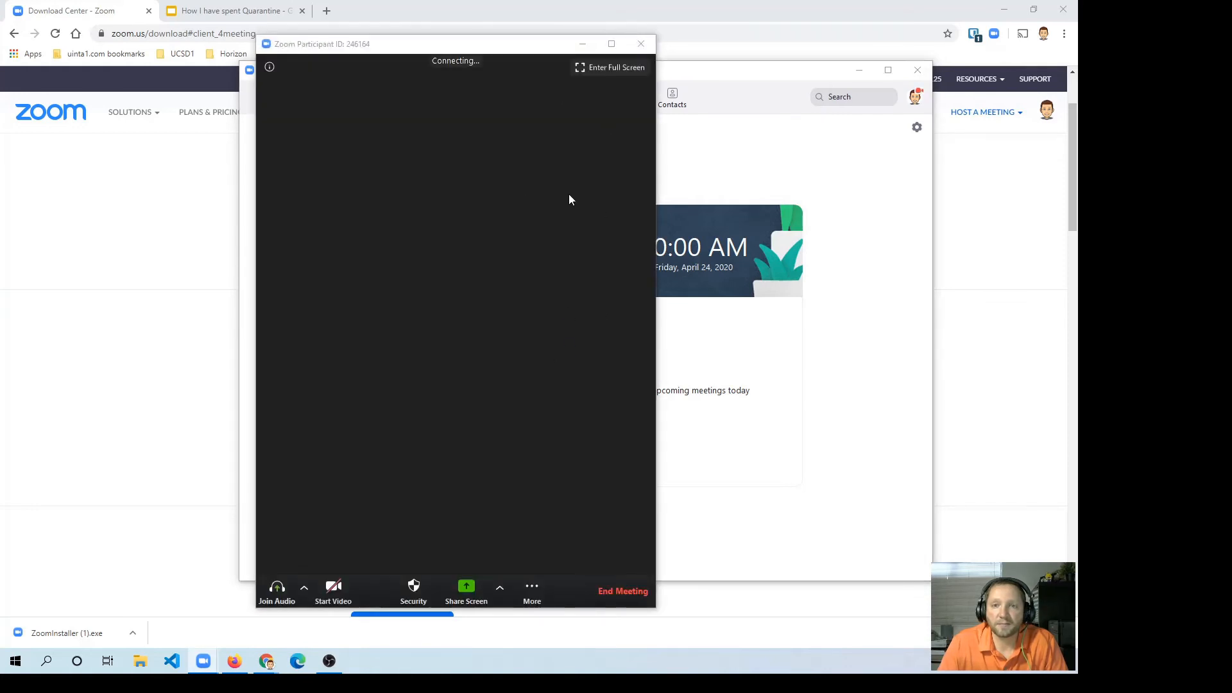
left_click(695, 240)
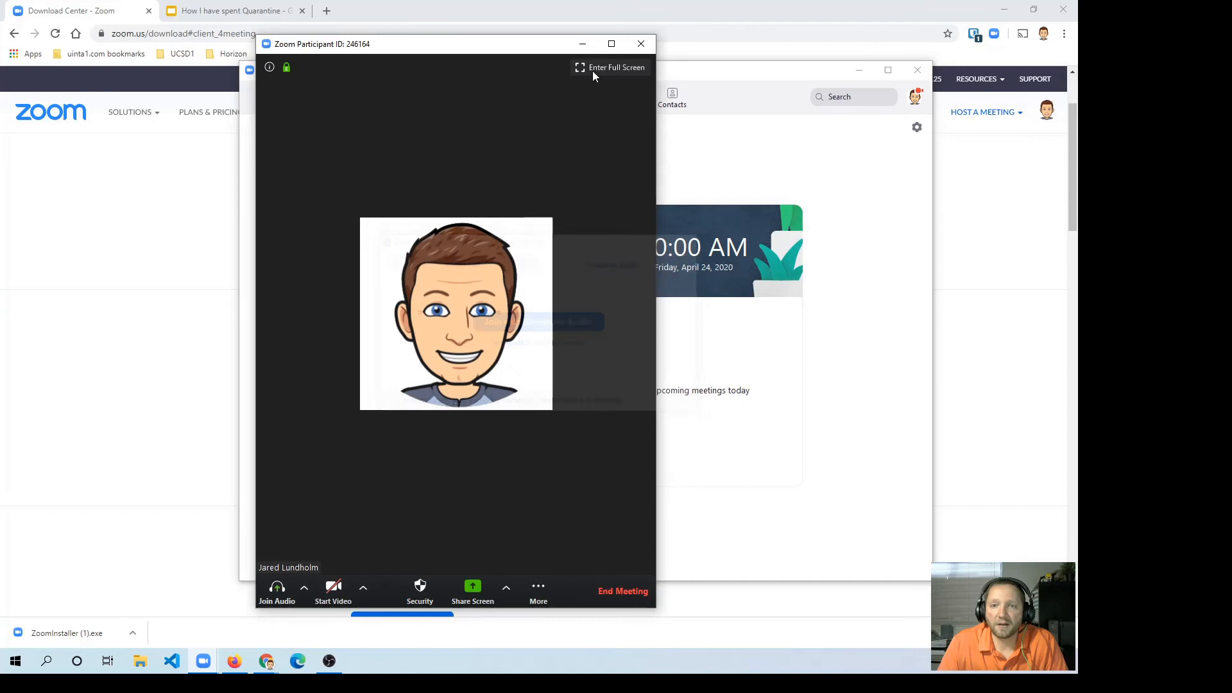
left_click(612, 43)
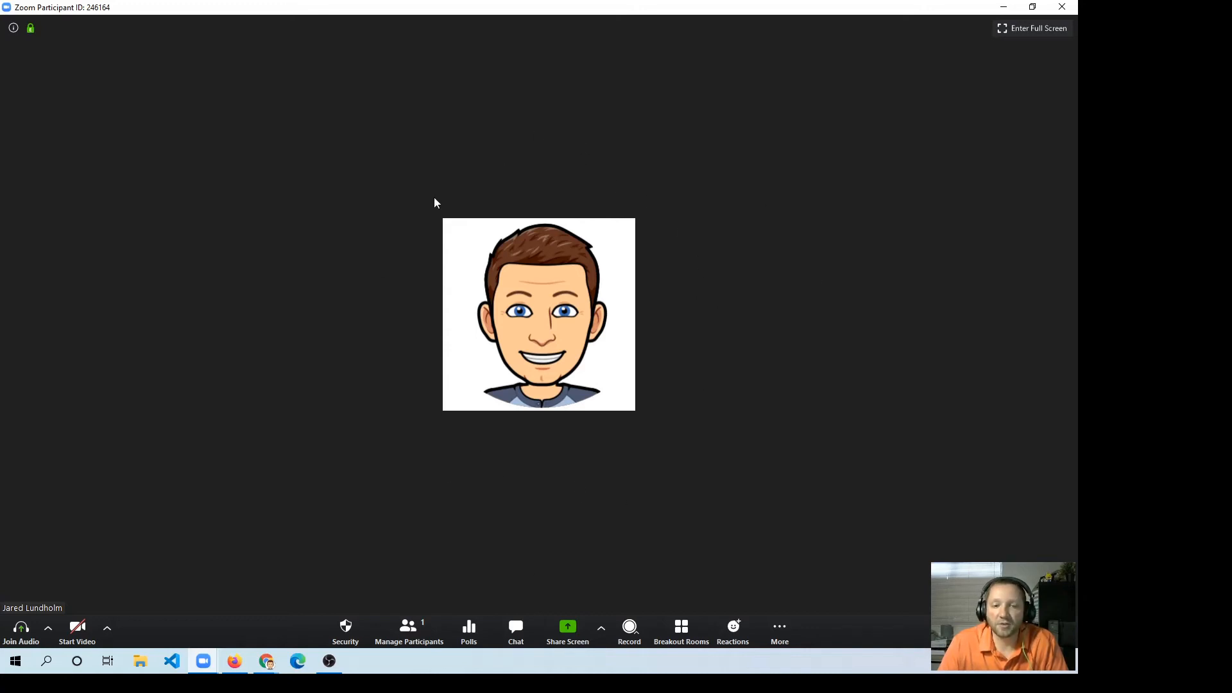
Step: Check the meeting's audio options and its camera, video settings and virtual background options
left_click(46, 635)
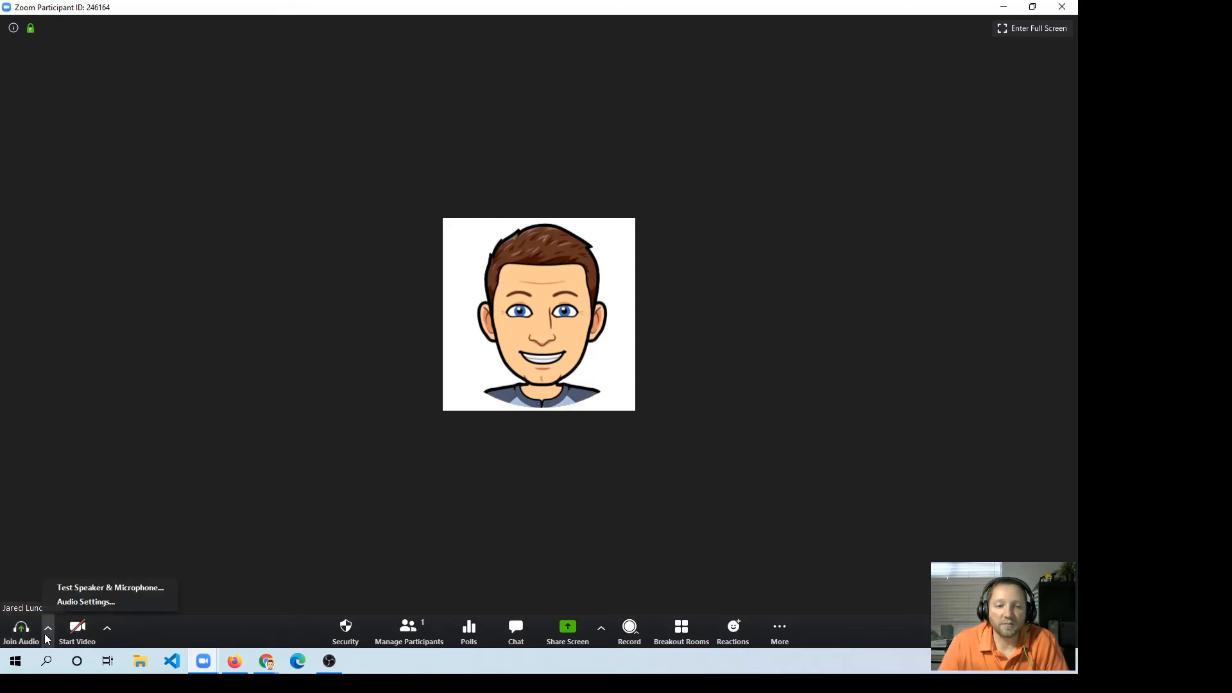
left_click(108, 634)
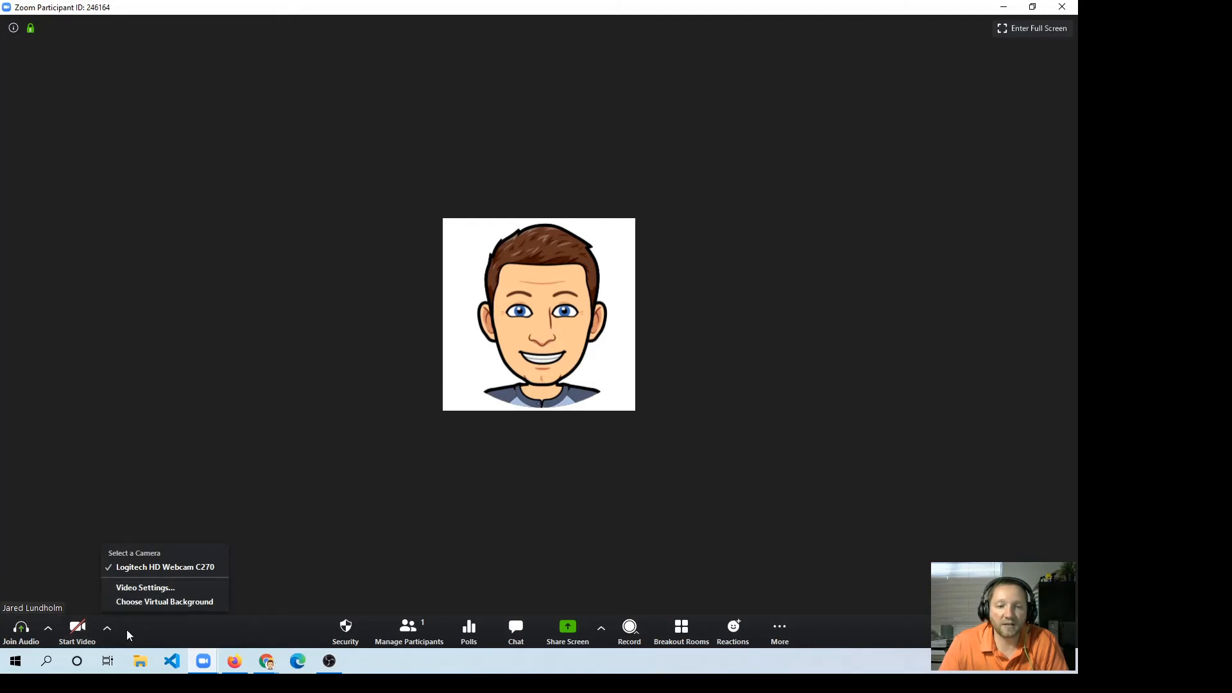
left_click(107, 634)
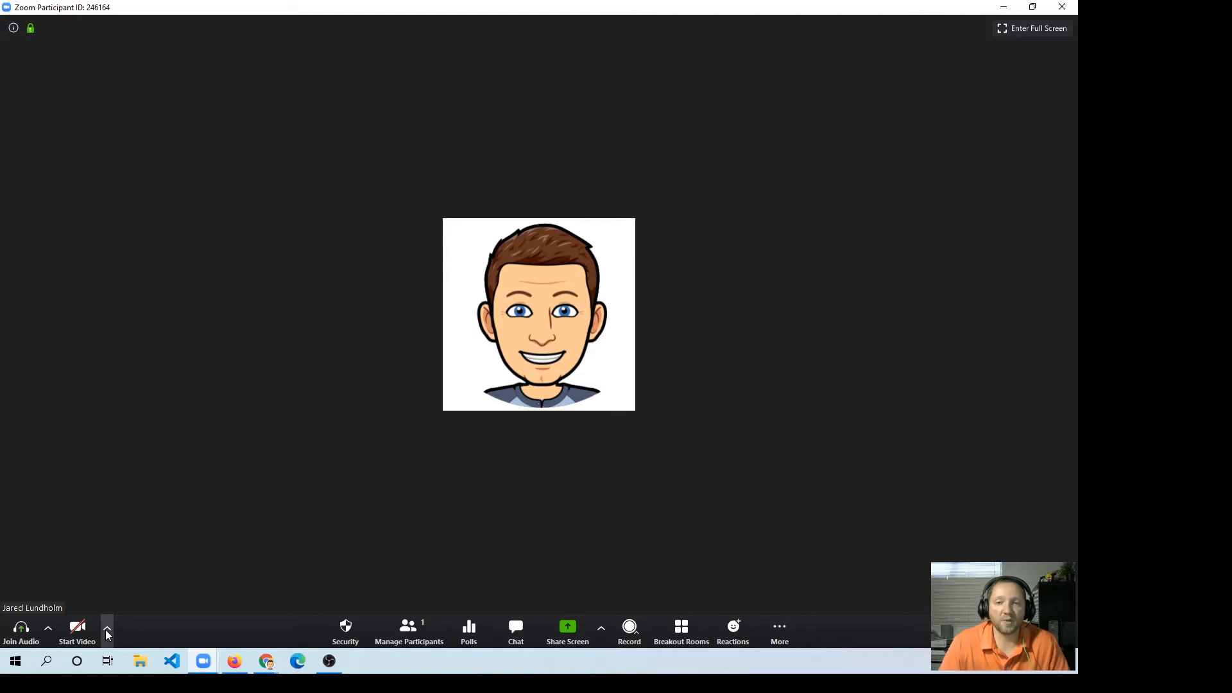
left_click(49, 629)
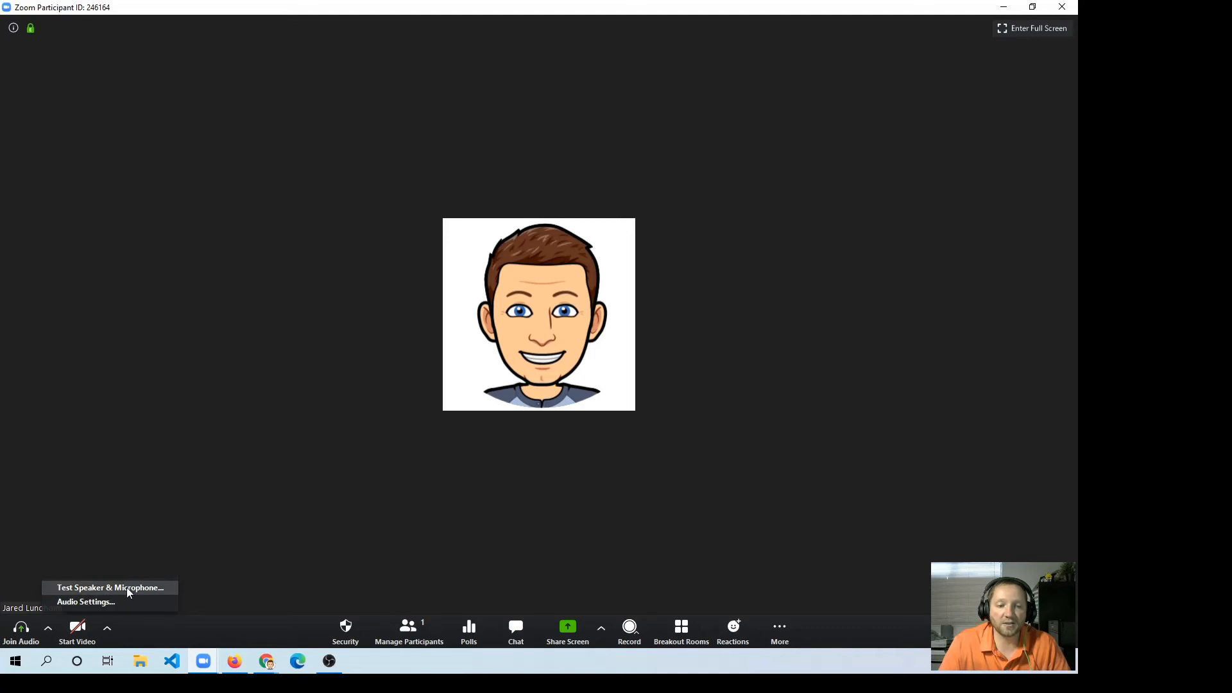
Step: Turn off the permission for participants to rename themselves in the meeting's security options
left_click(149, 629)
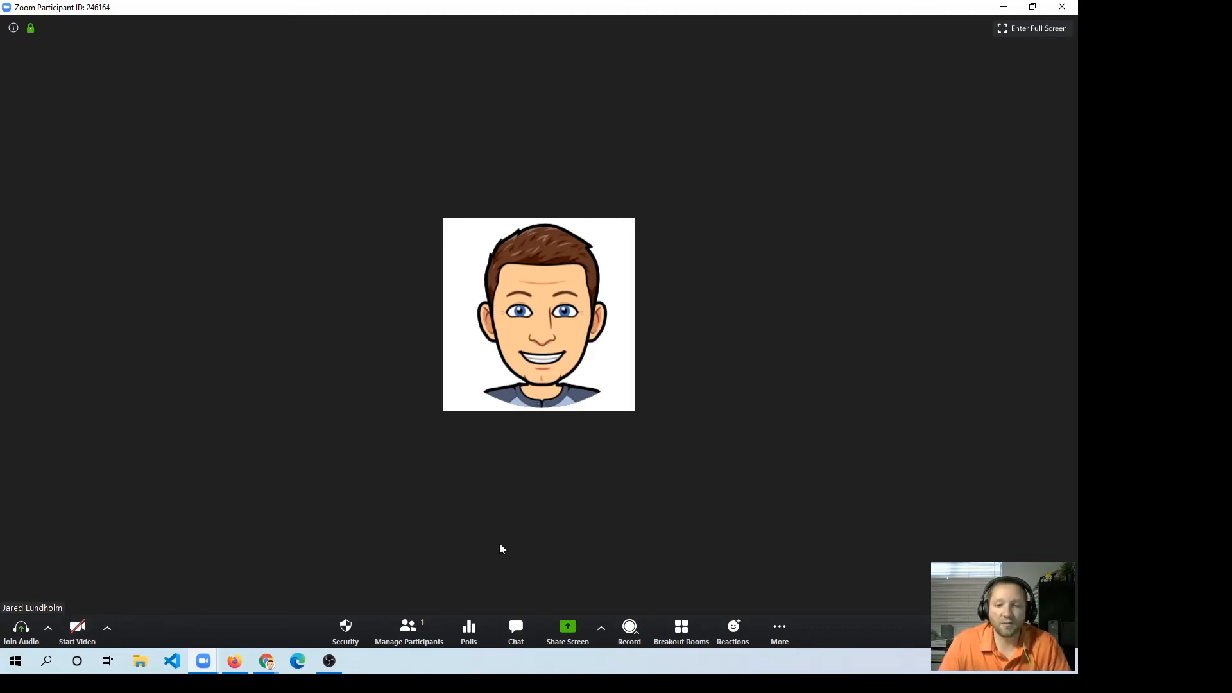
left_click(343, 633)
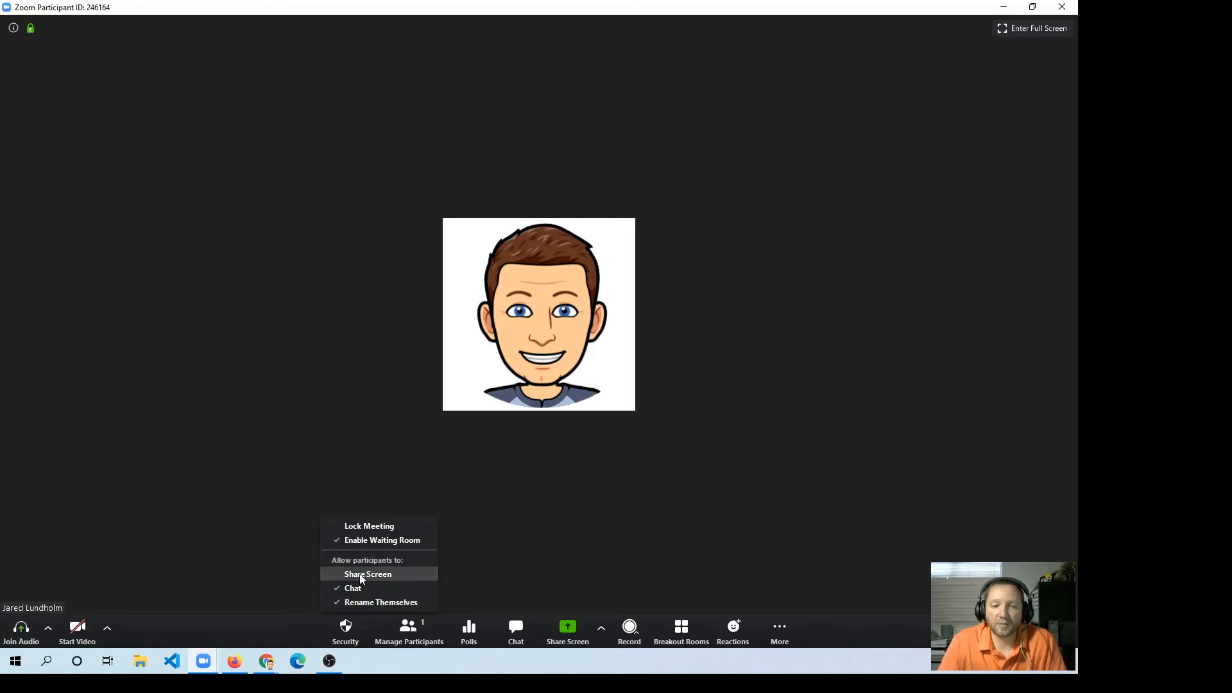
left_click(373, 604)
left_click(343, 629)
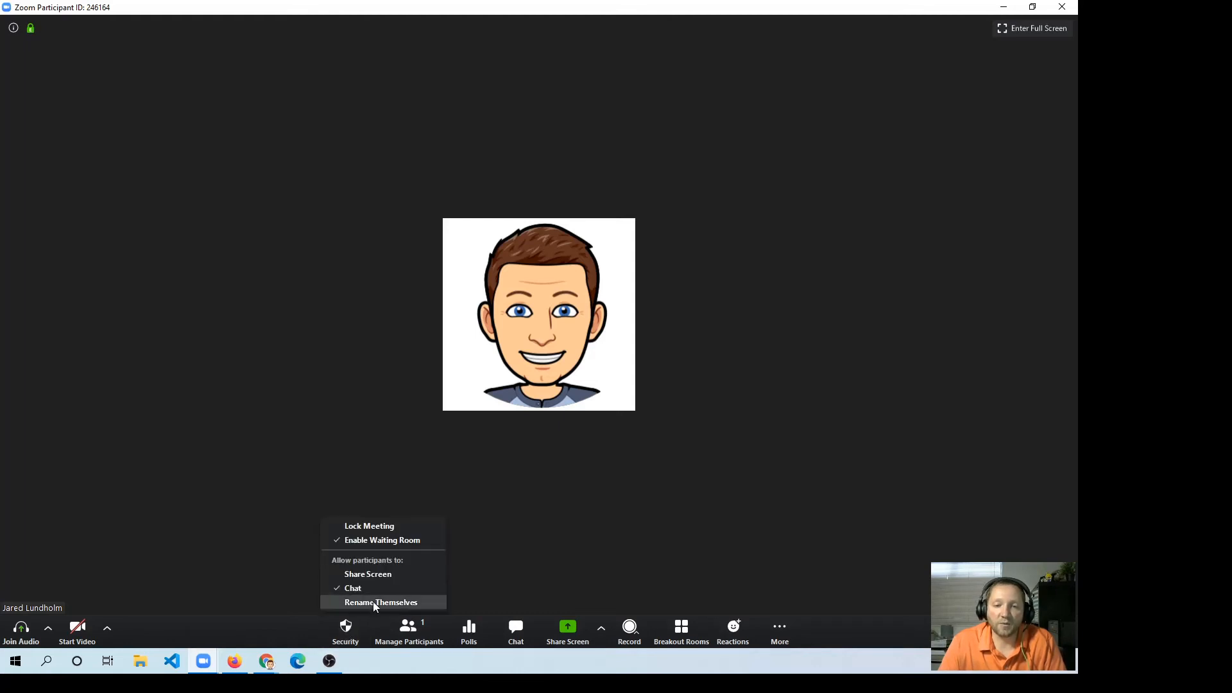
left_click(483, 538)
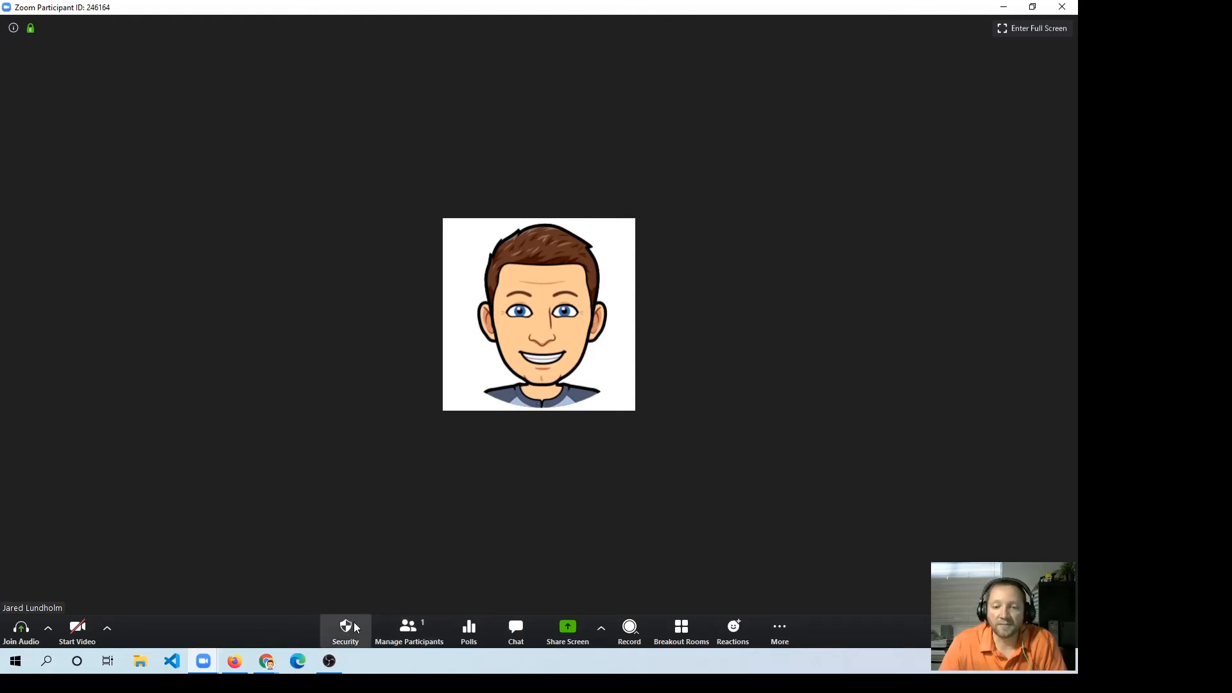
Step: Show the participants list and check the rename and profile picture options for the host's own entry
left_click(408, 632)
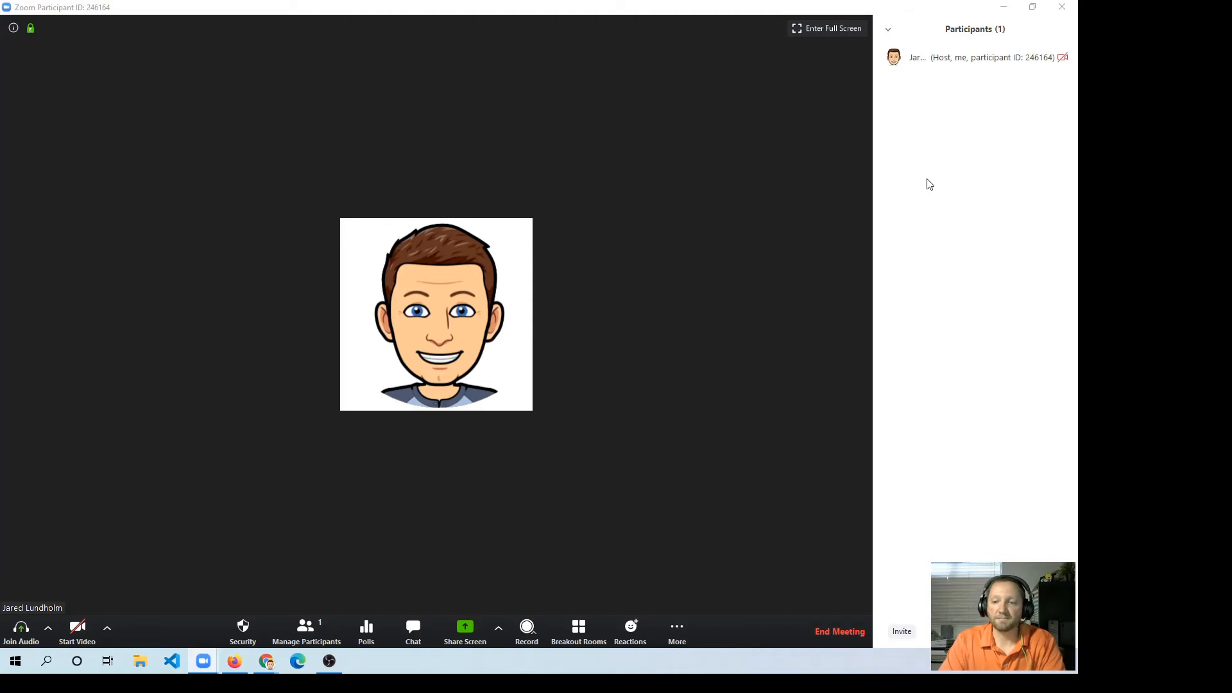
mouse_move(976, 48)
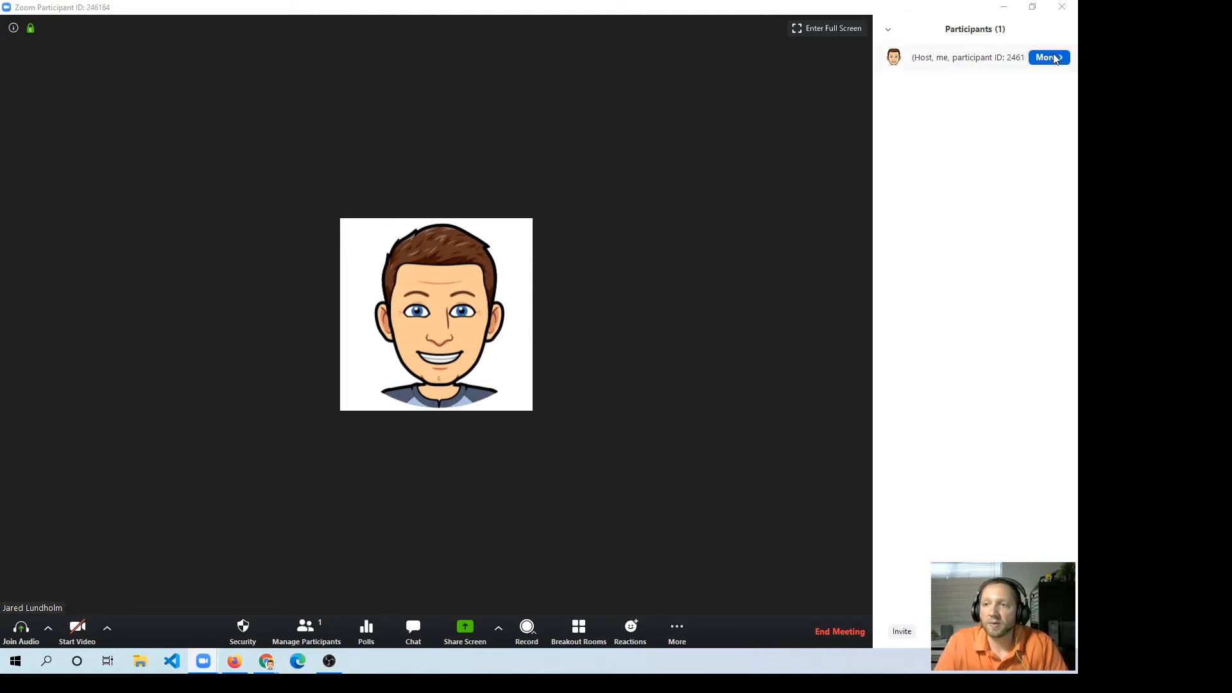
left_click(1053, 57)
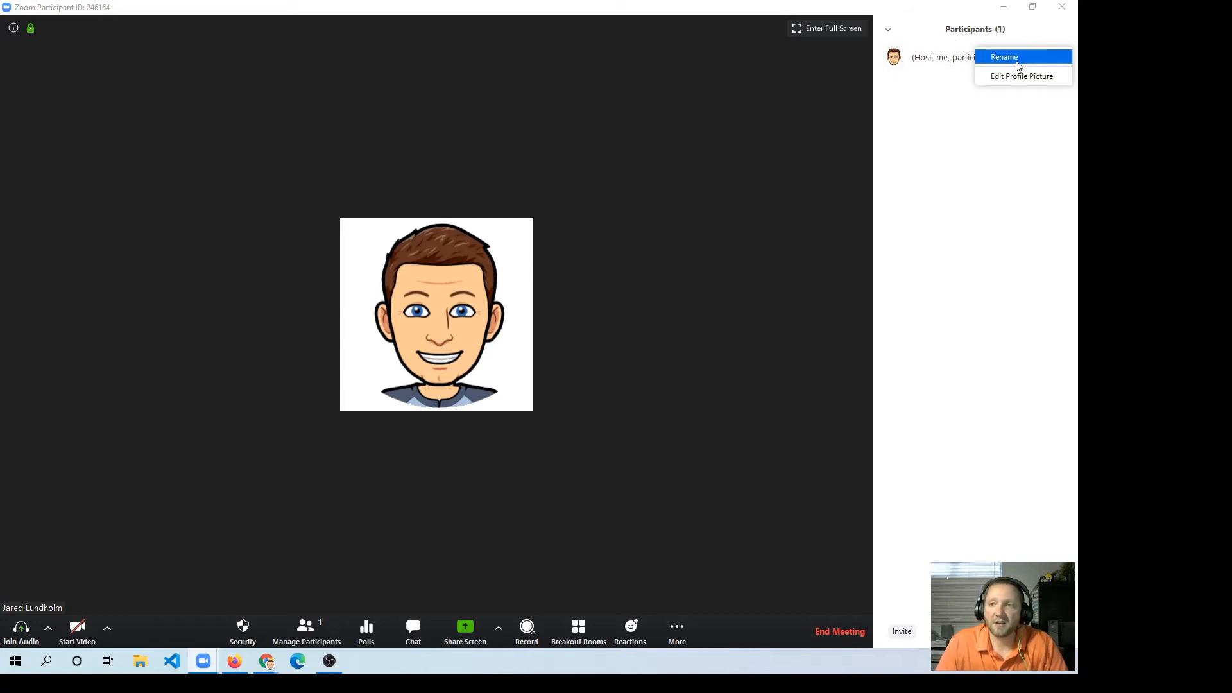
left_click(935, 99)
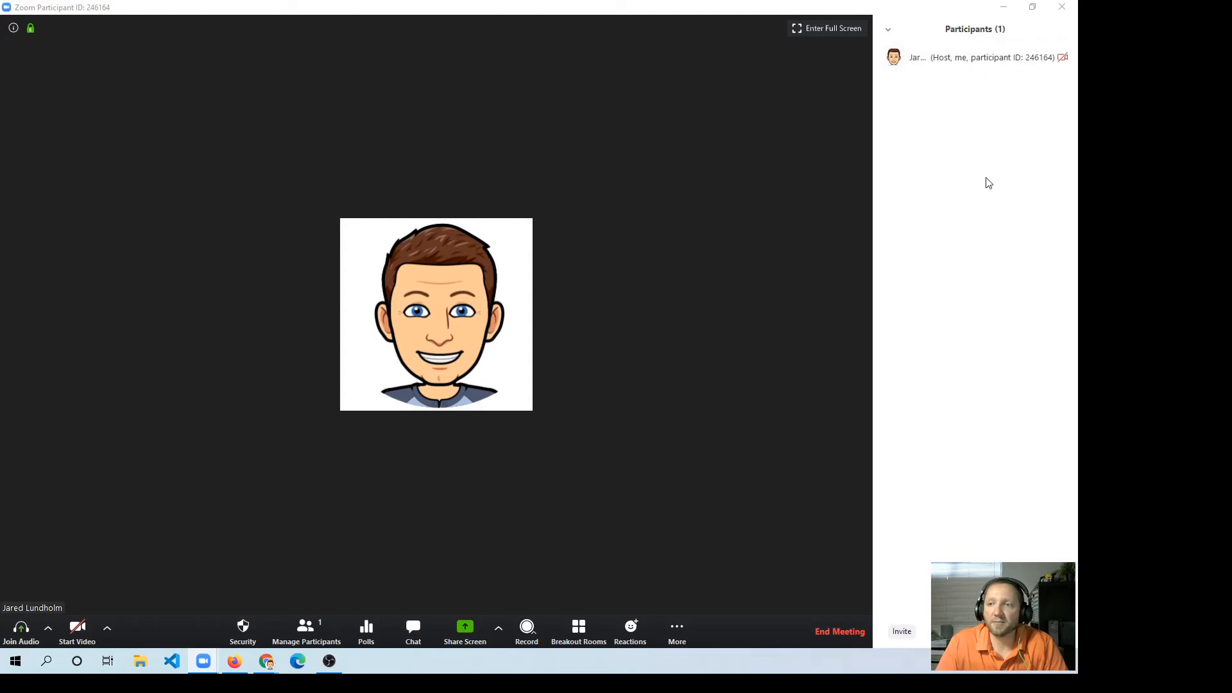
mouse_move(970, 59)
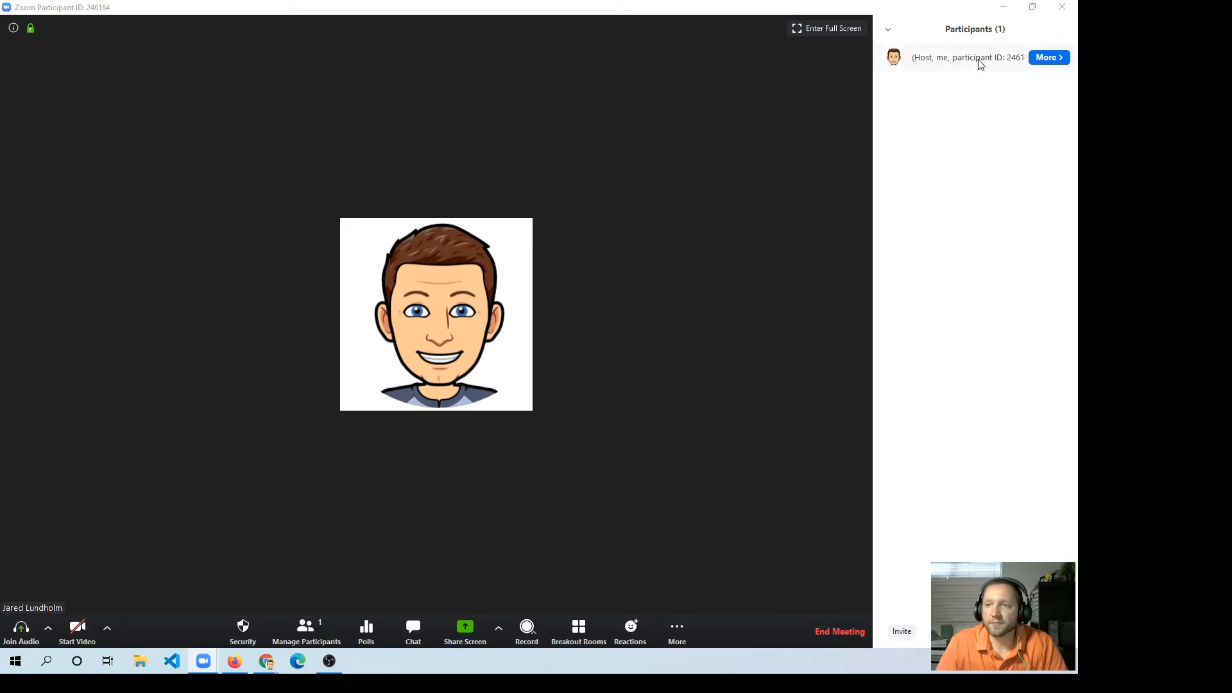
left_click(1060, 59)
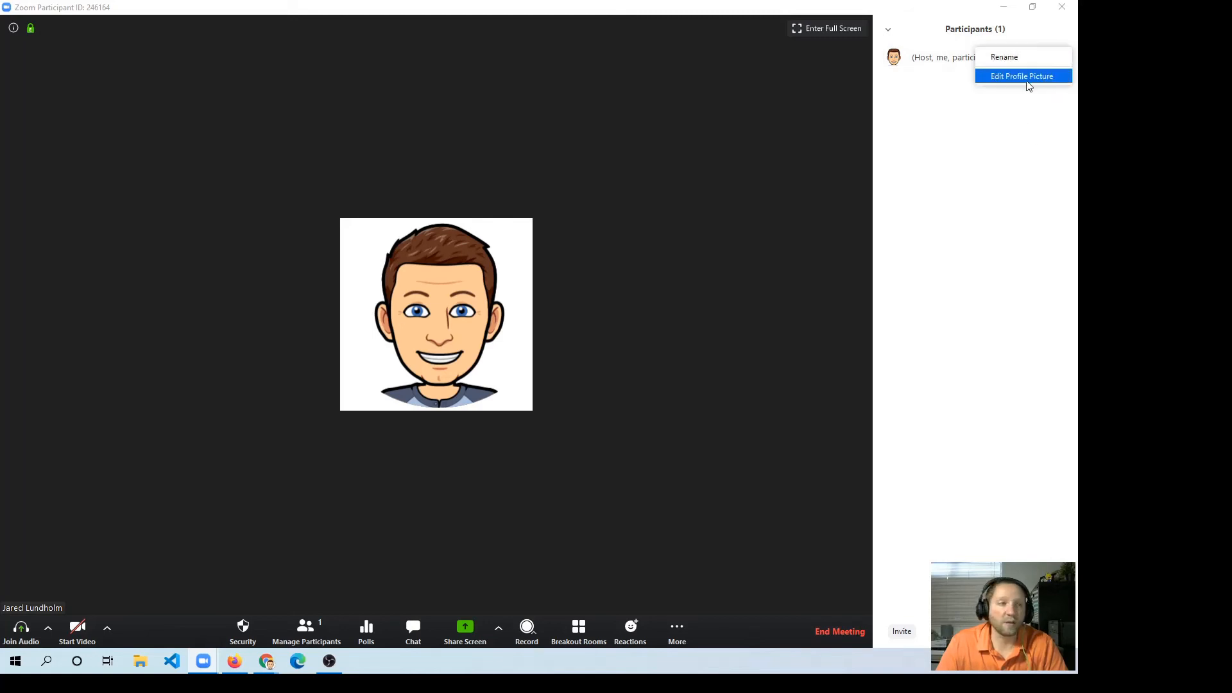
left_click(1010, 155)
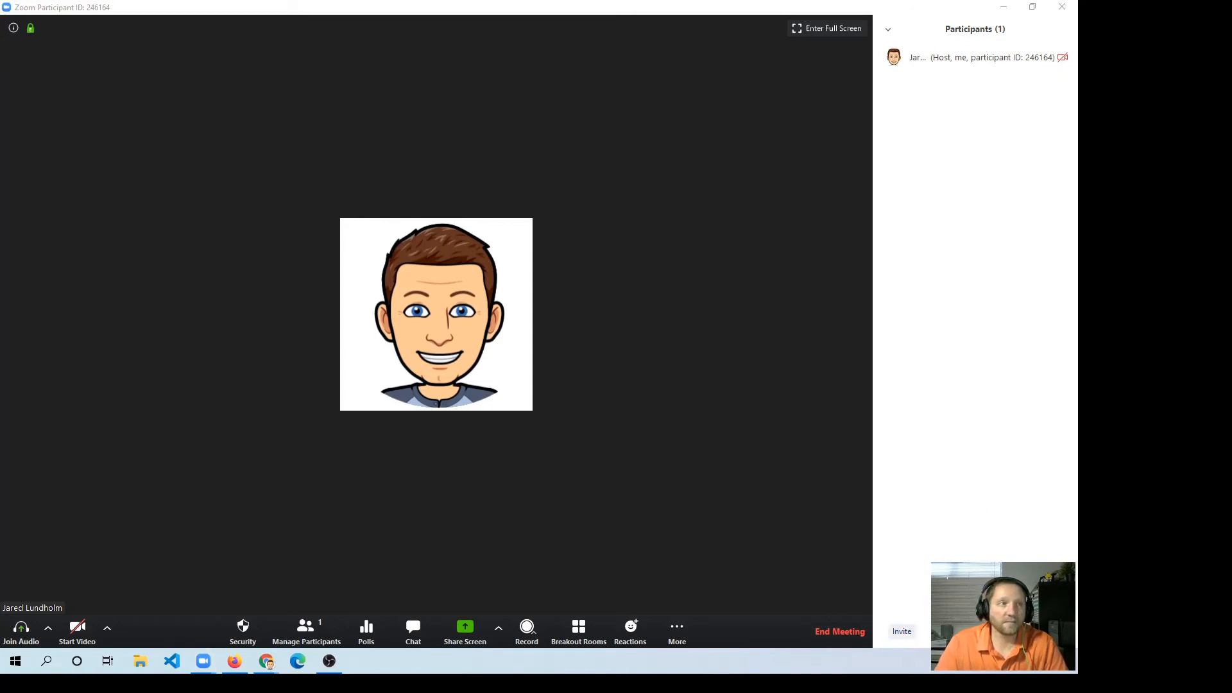
Step: View the email services for inviting people, copy the meeting invitation and close the invite dialog
left_click_drag(146, 14, 498, 156)
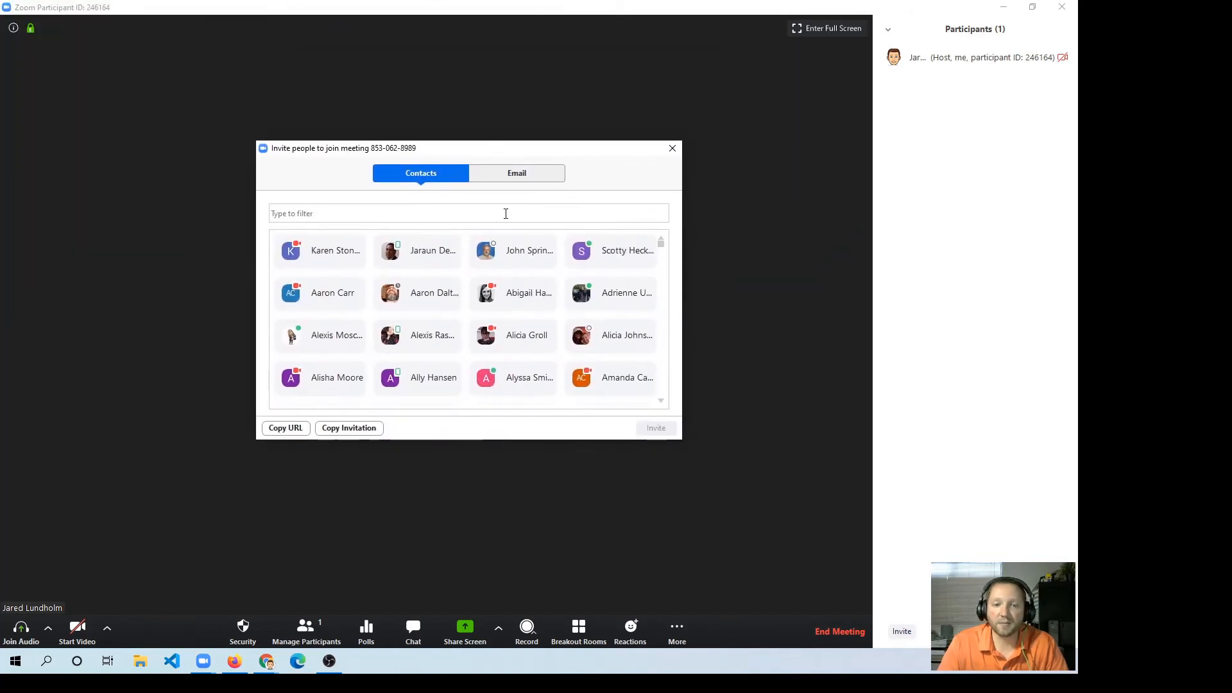
left_click(512, 172)
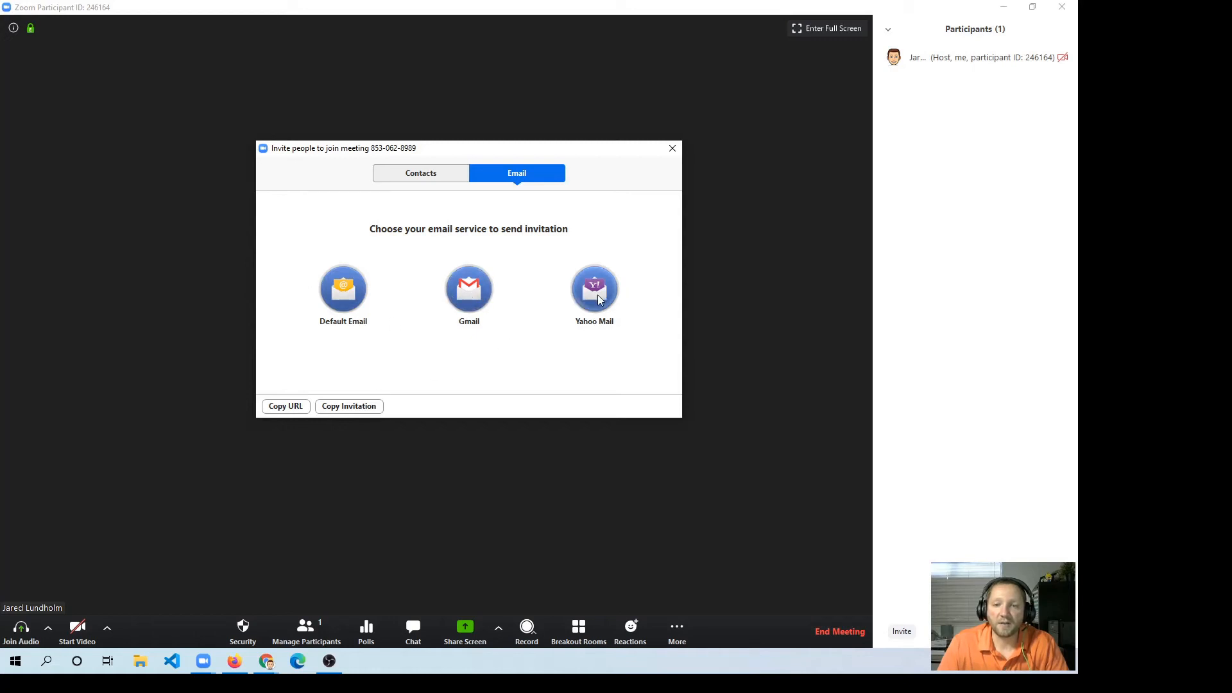
left_click(357, 408)
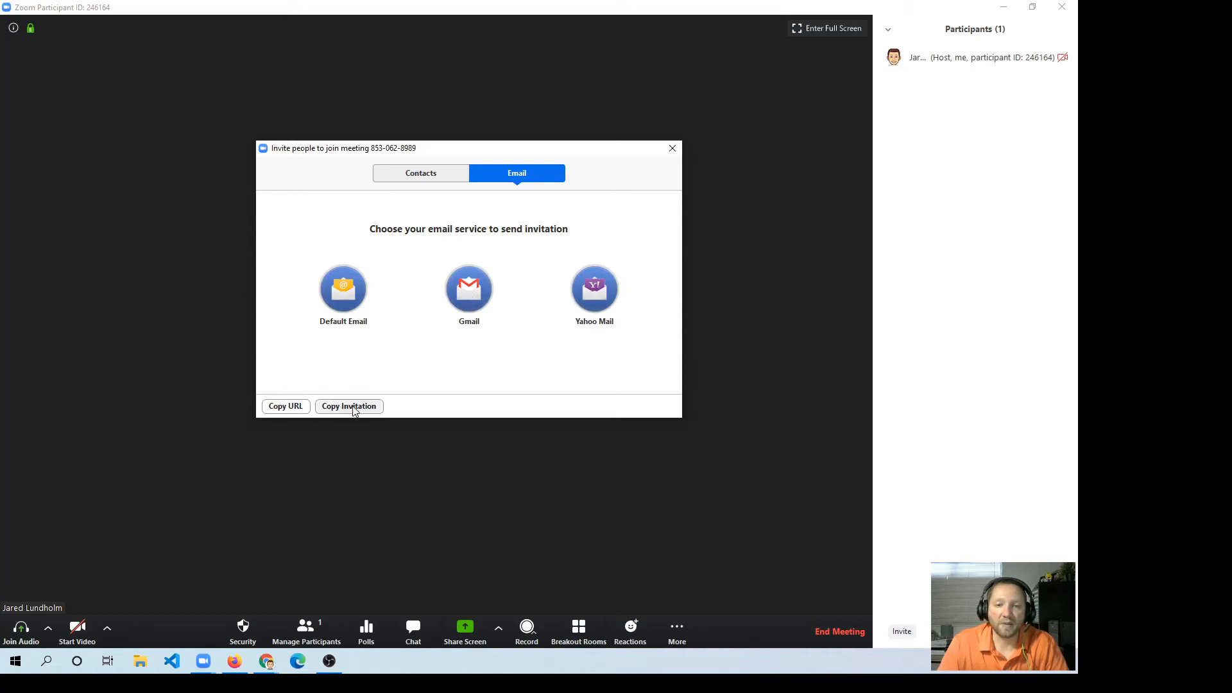
left_click(672, 149)
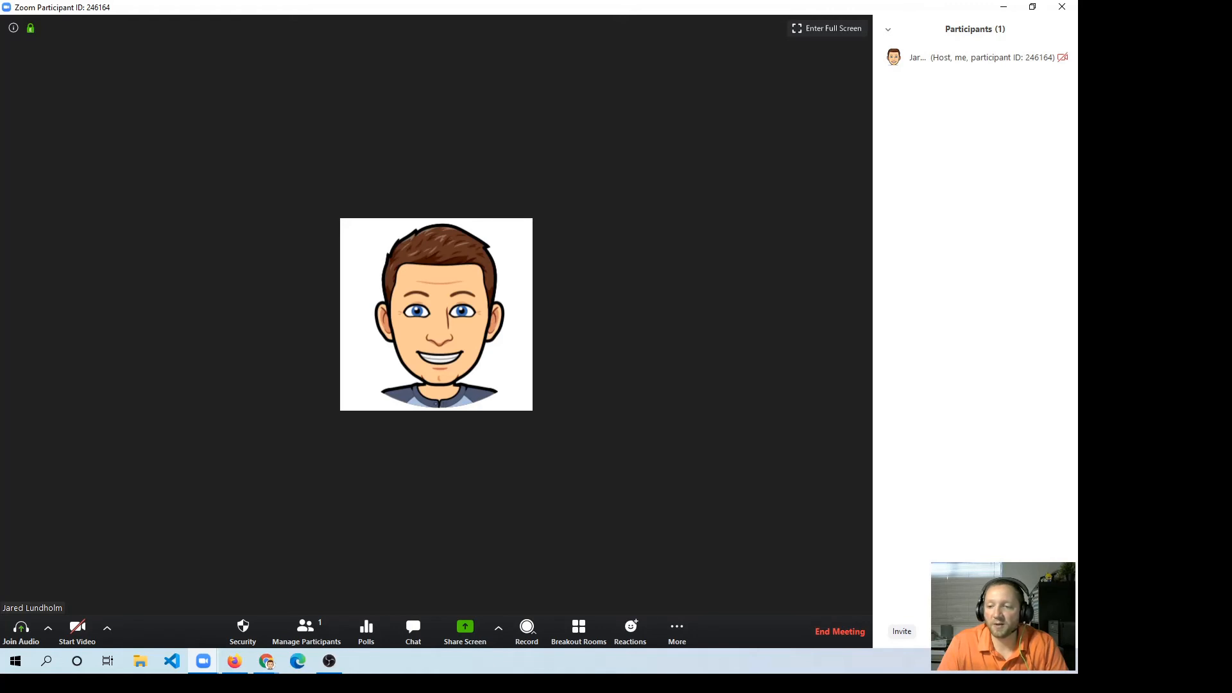
Step: View the additional participant management options and the meeting's Polls window, closing both
left_click(991, 631)
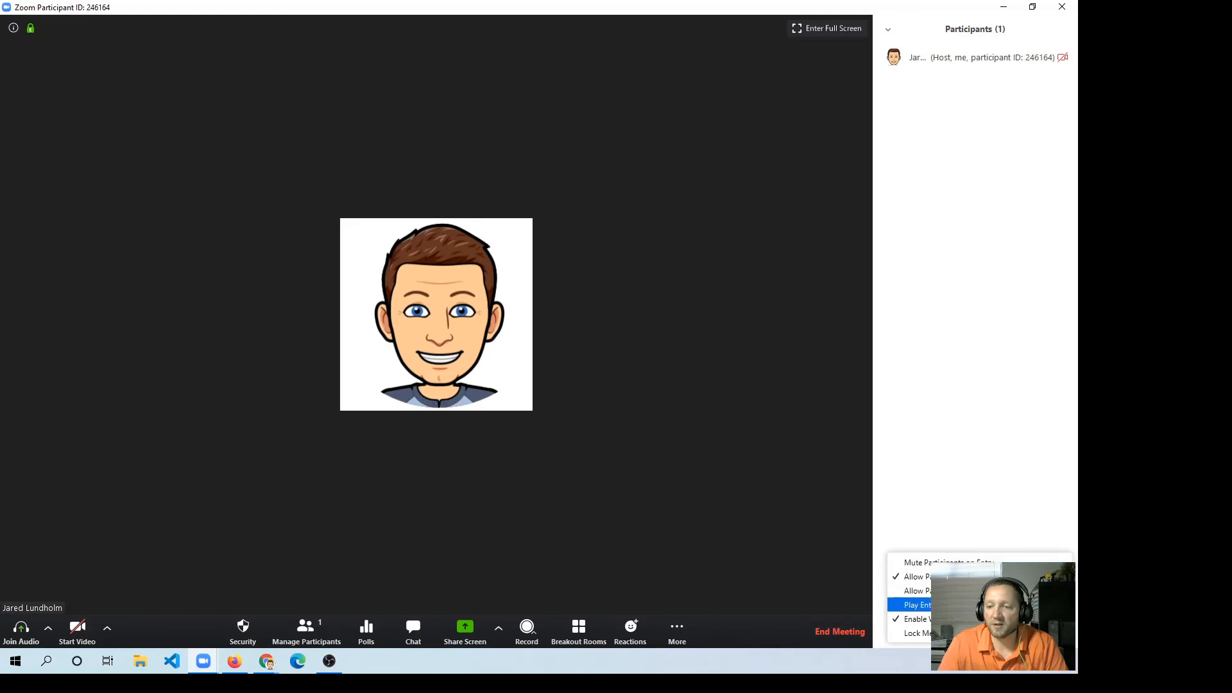
left_click(971, 456)
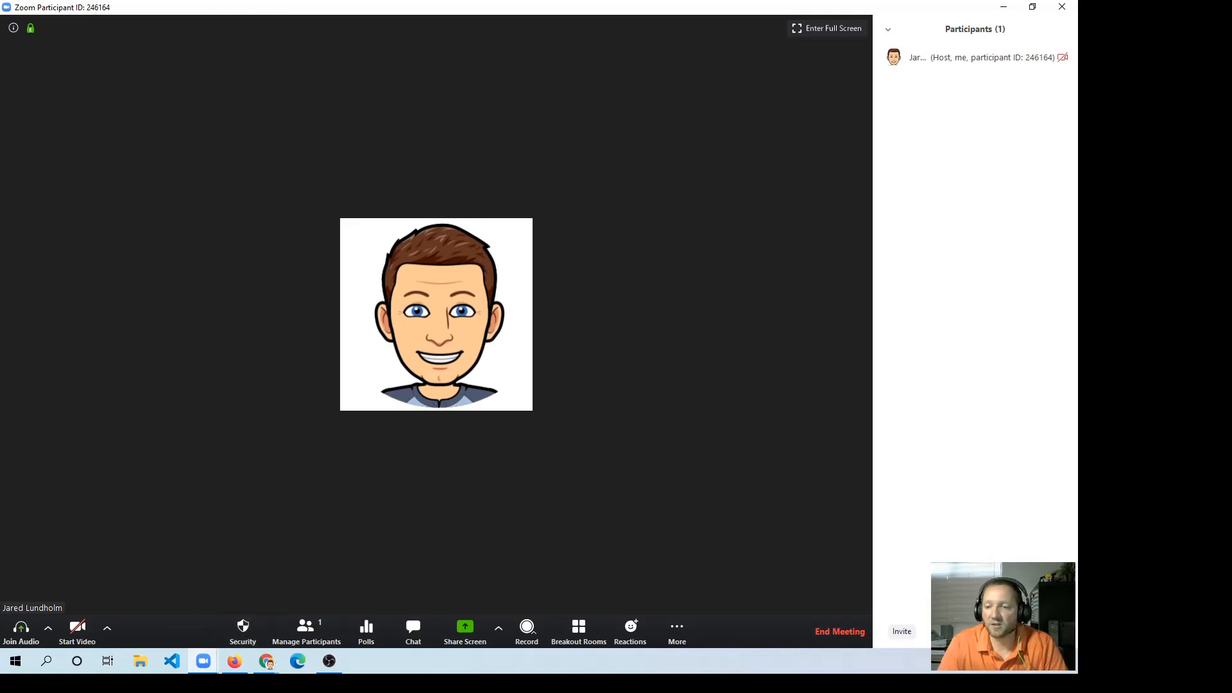
left_click(363, 633)
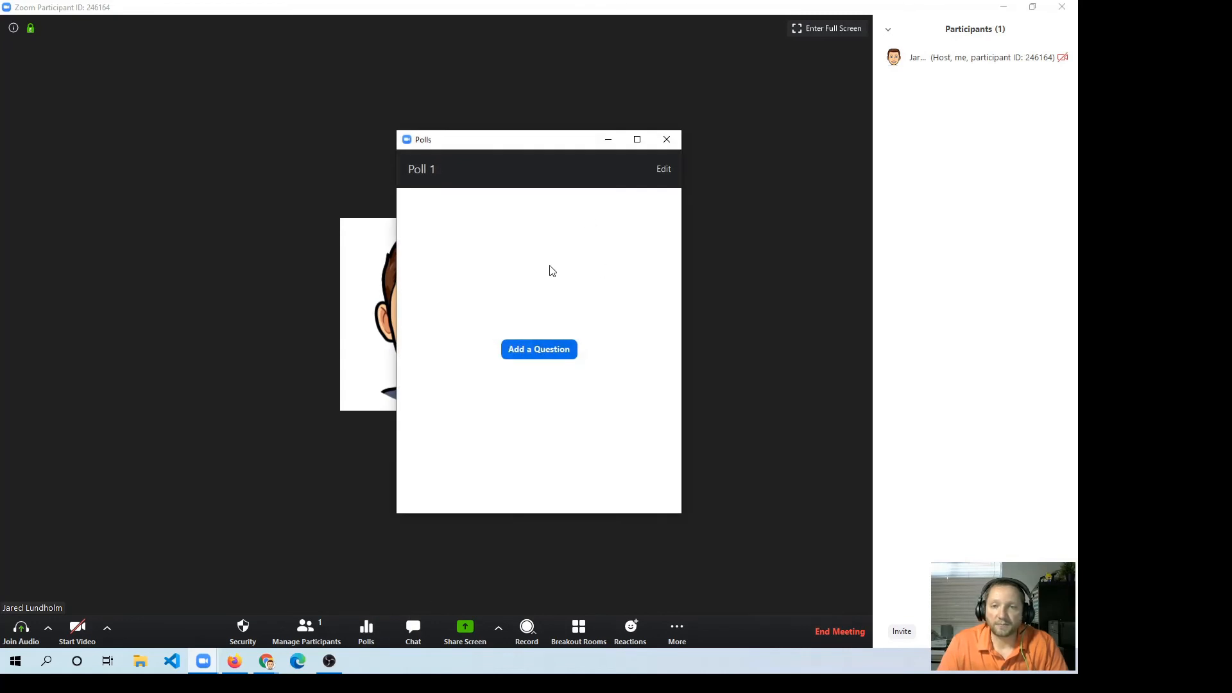
left_click_drag(527, 147, 499, 123)
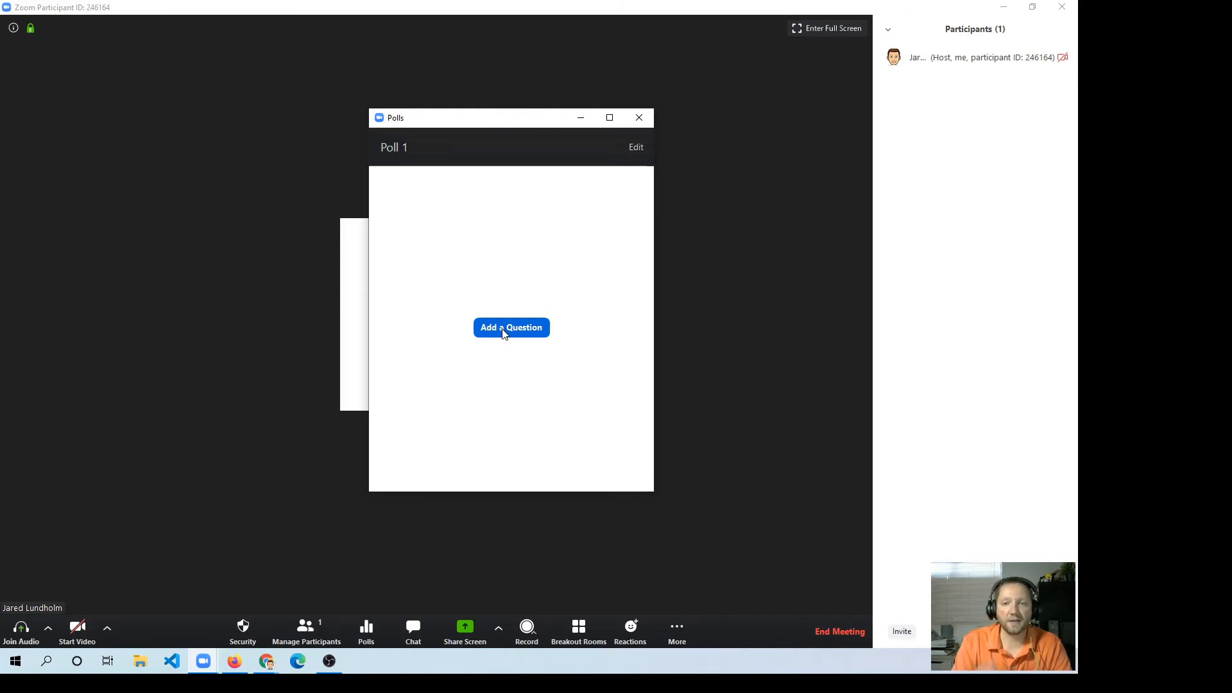
left_click(639, 118)
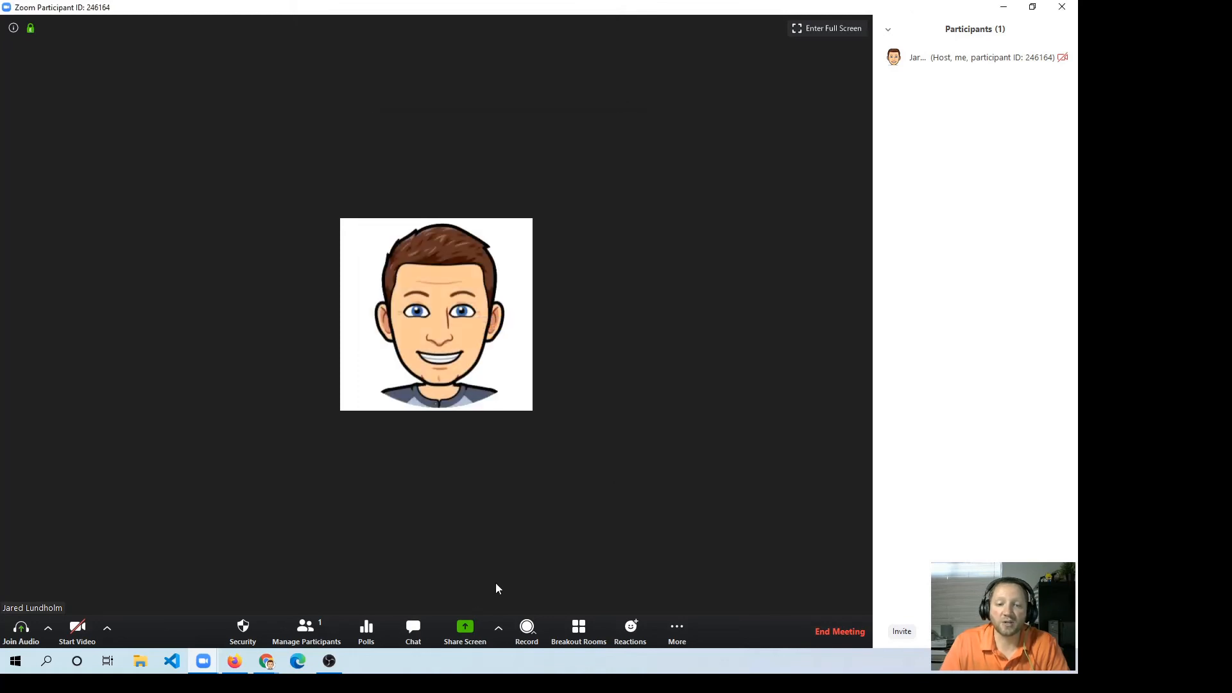
Step: Show the meeting's group chat and check which recipients a message can be sent to
left_click(408, 634)
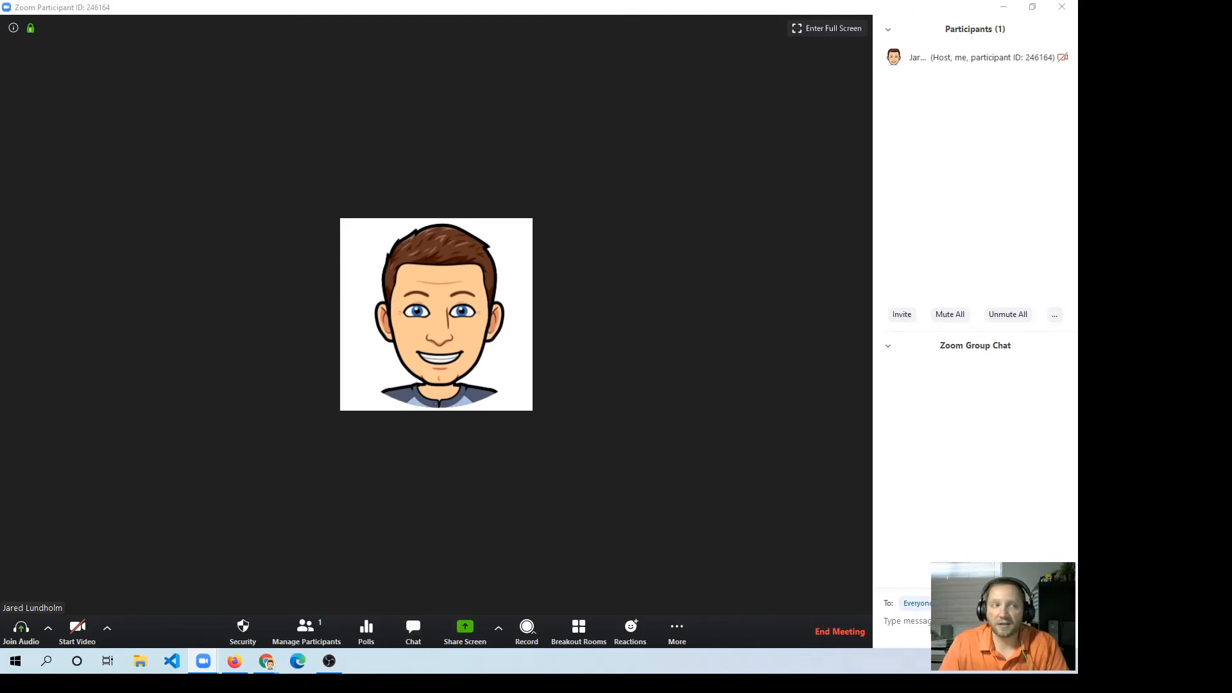
left_click(918, 603)
left_click(958, 532)
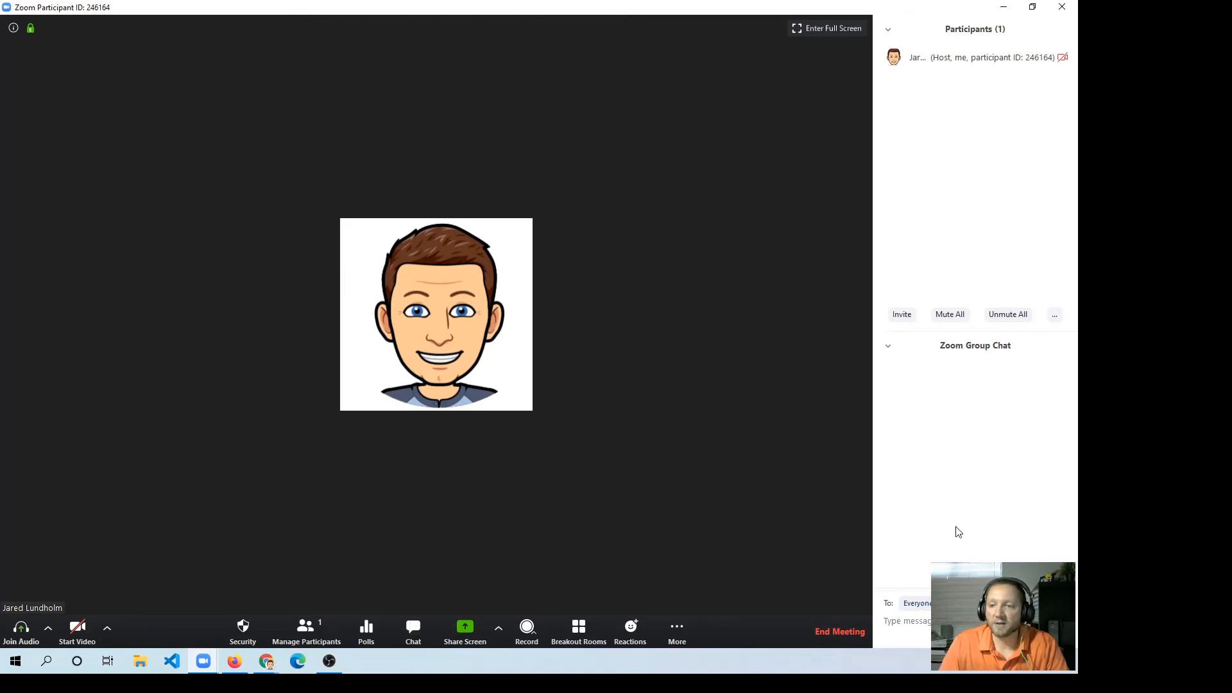
left_click(918, 603)
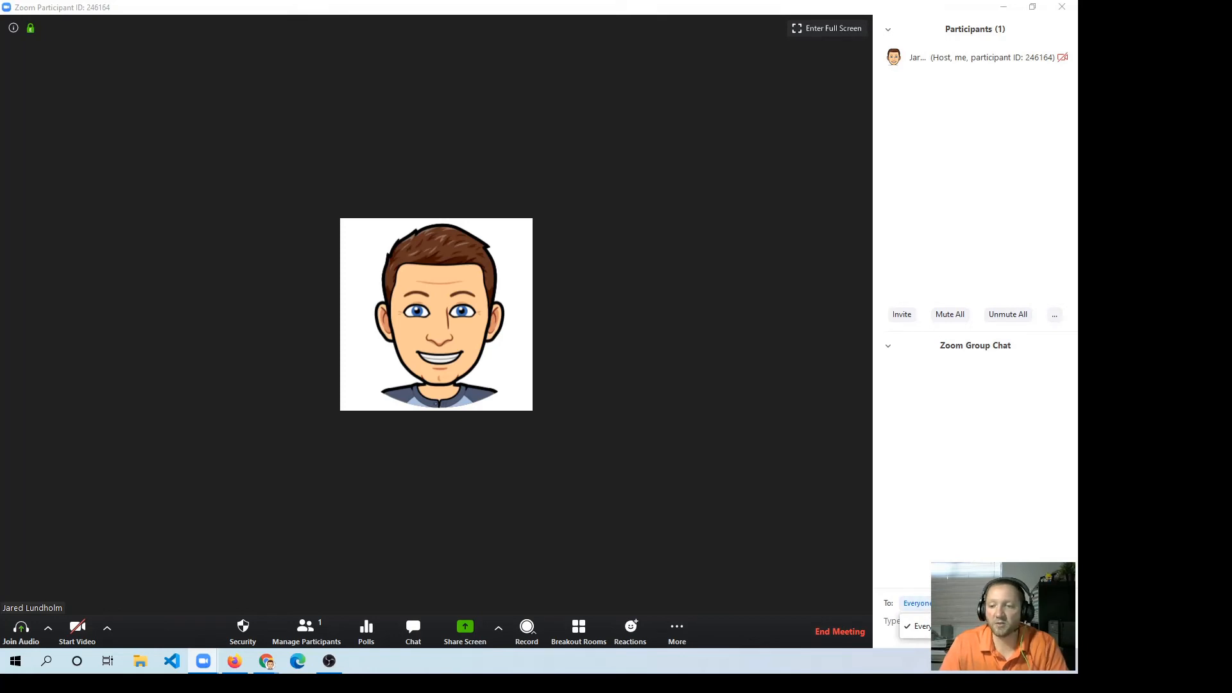
left_click(957, 552)
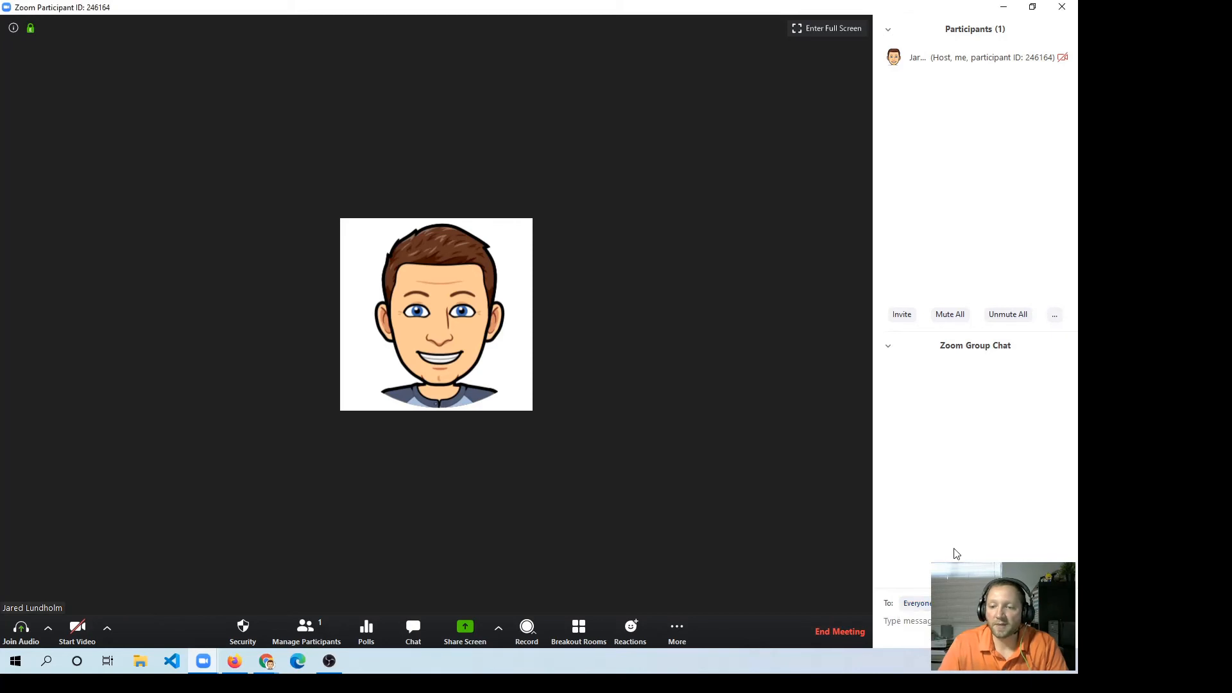
Step: Send the chat message "hello" to everyone in the meeting
left_click(910, 621)
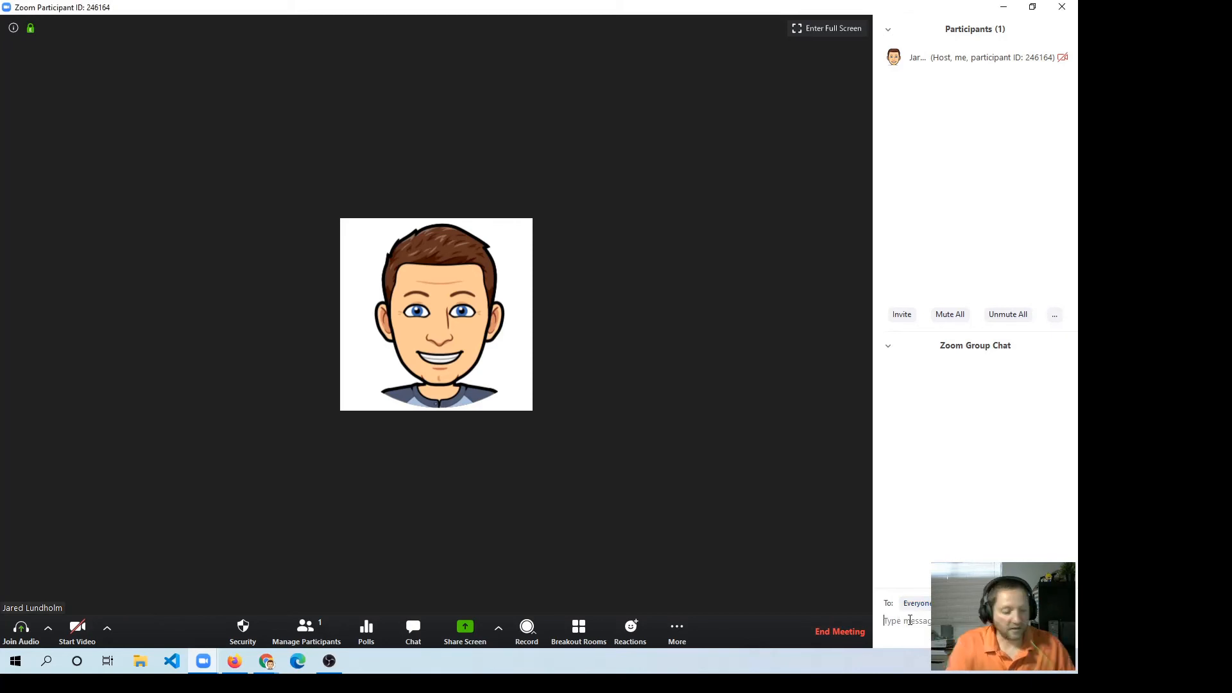
type("hello")
key("Return")
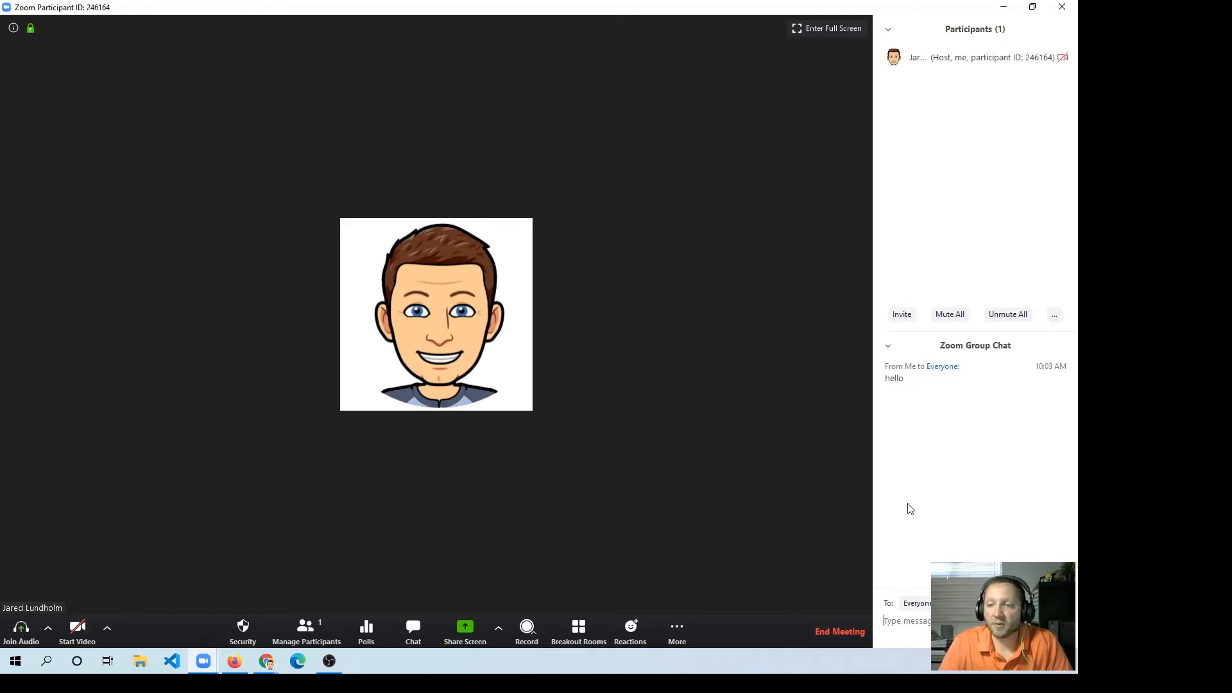
Step: Check the chat's recipient choices once more and hide the chat and participants list
left_click(915, 603)
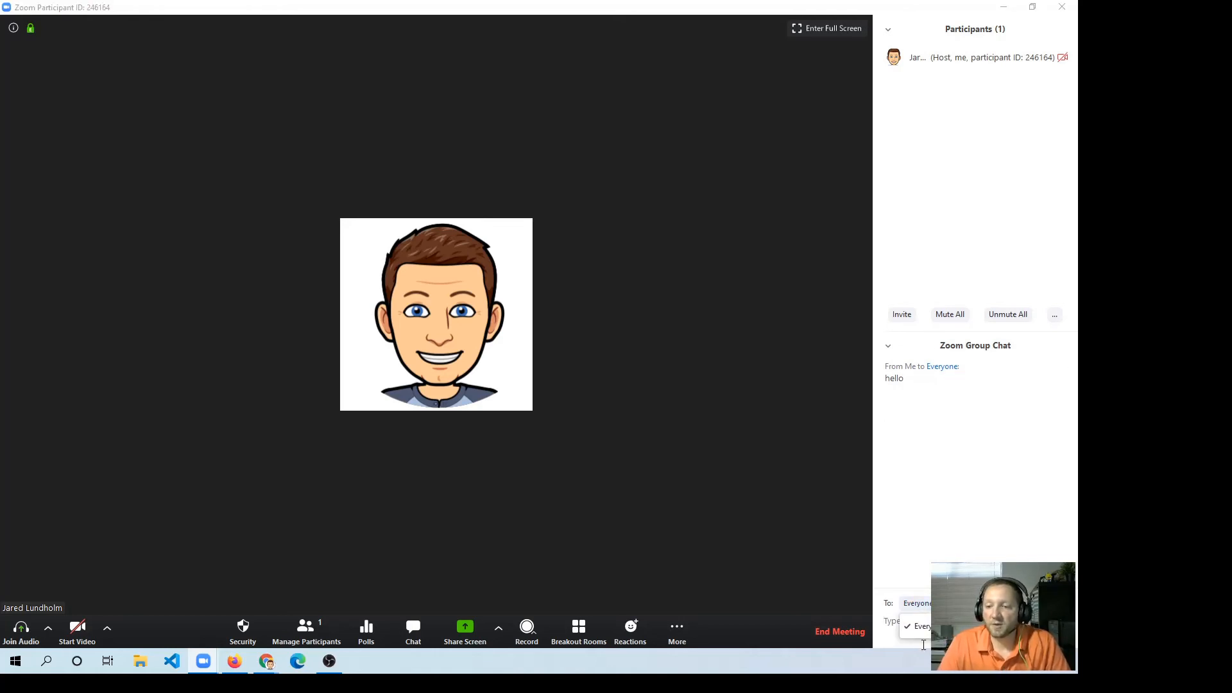
left_click(933, 503)
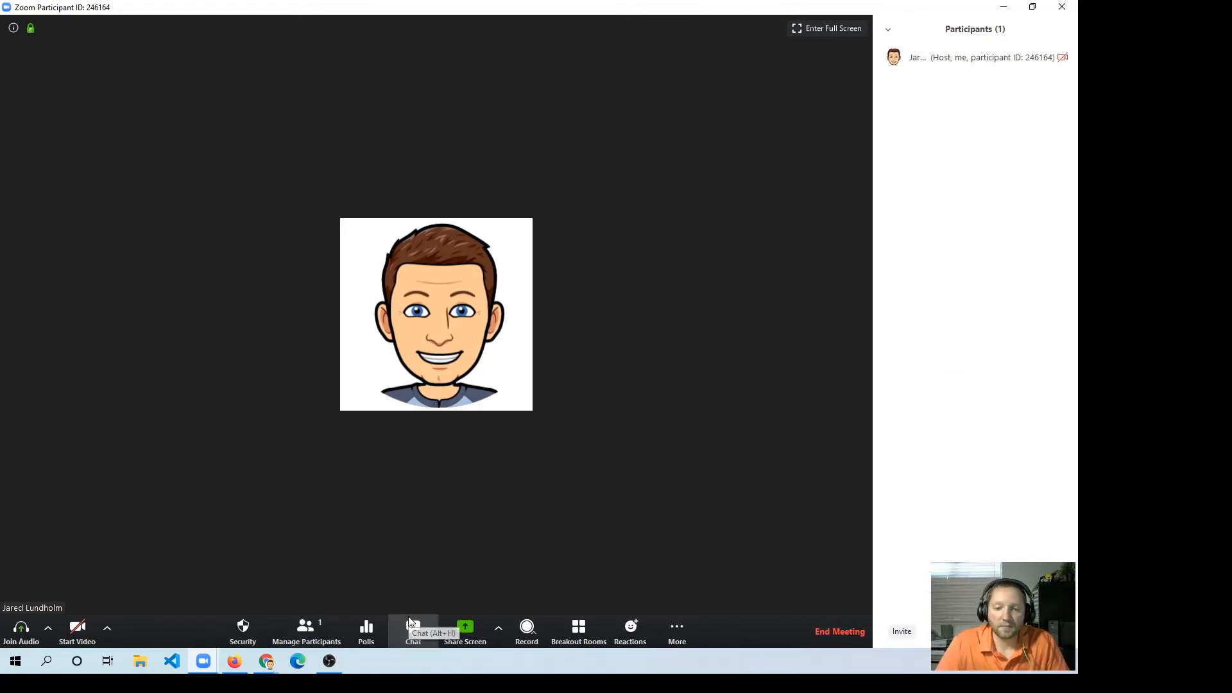
left_click(307, 627)
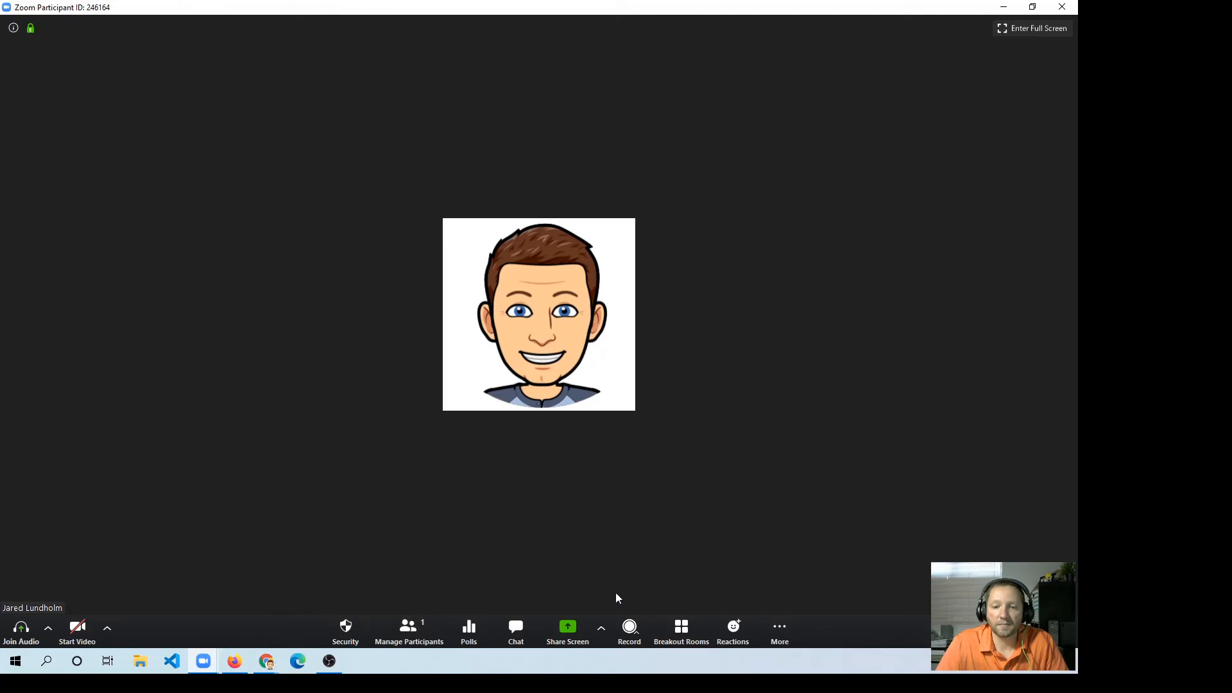
Step: Review who can share and how many participants can share at once in the advanced sharing options
left_click(598, 630)
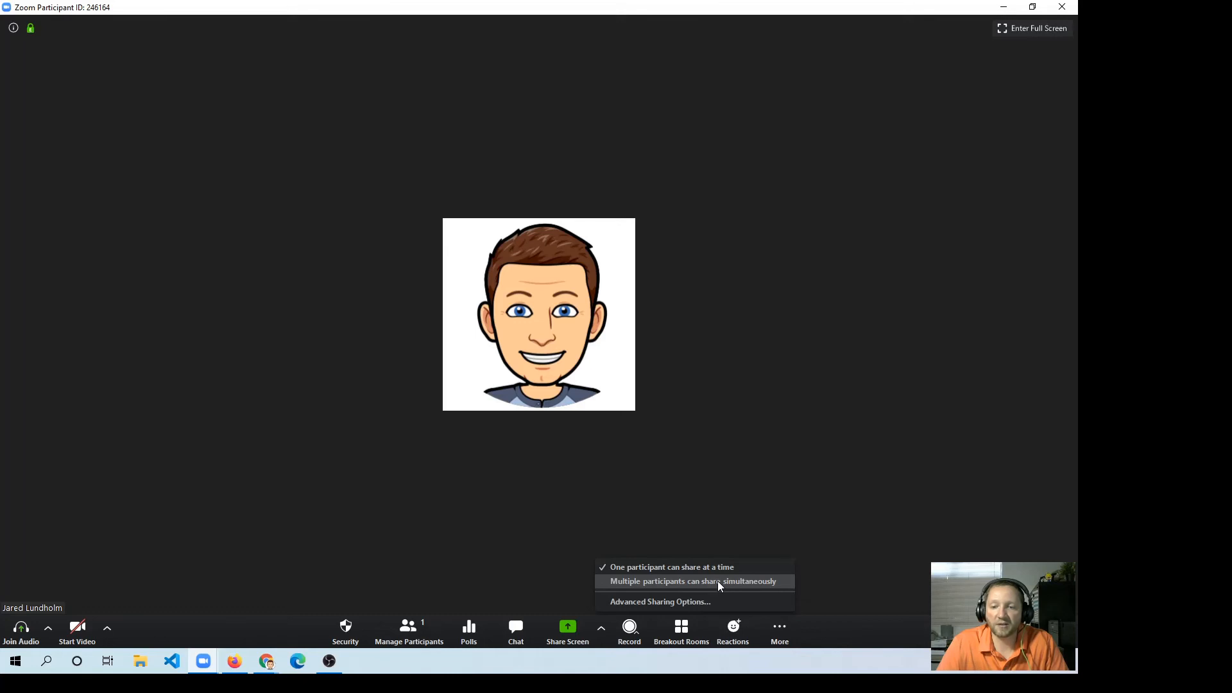
left_click(652, 602)
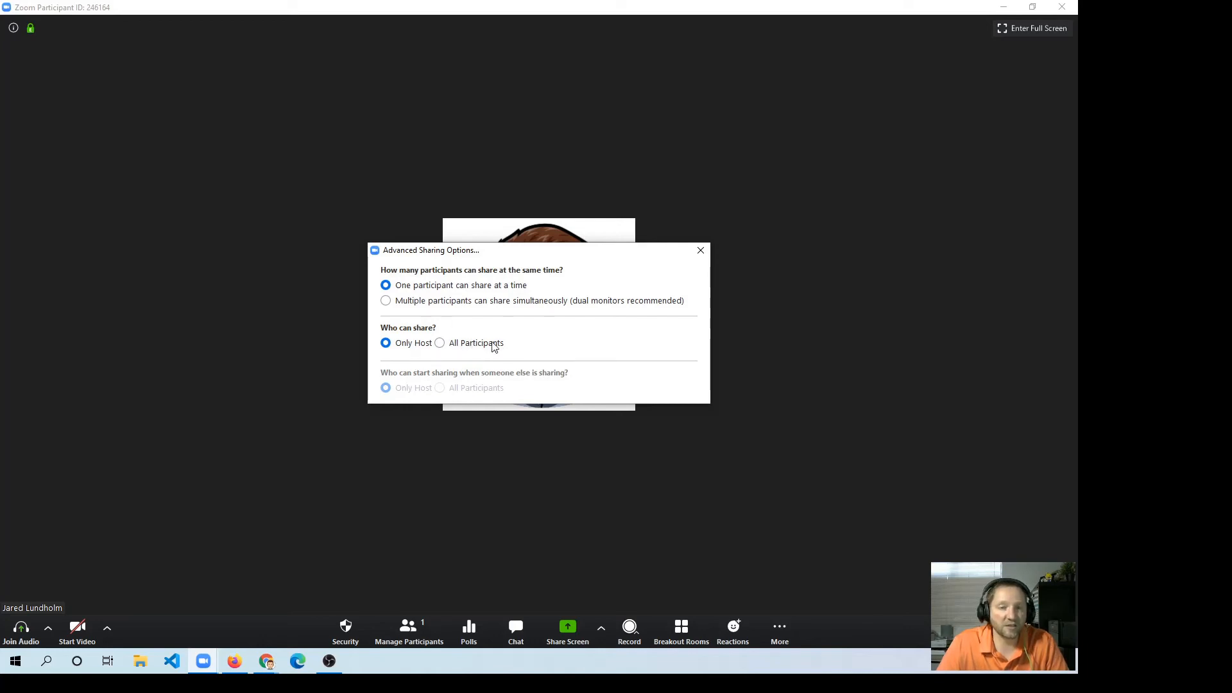
left_click(702, 254)
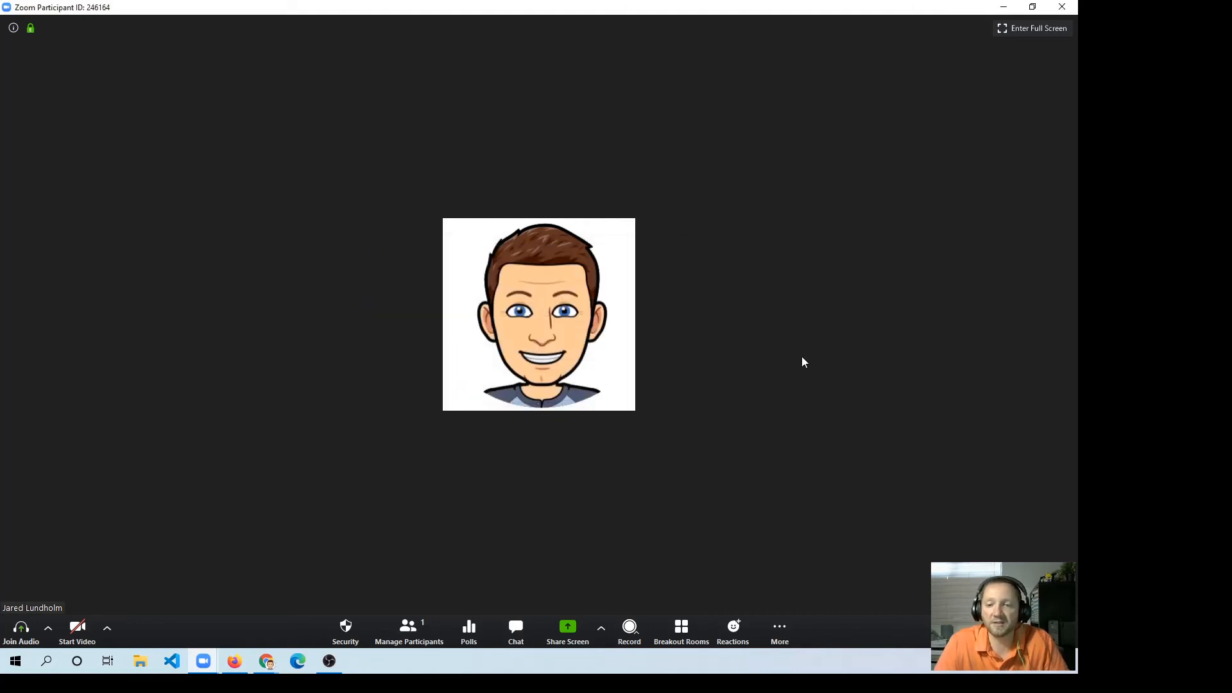
Step: Share a blank whiteboard with the meeting
left_click(571, 626)
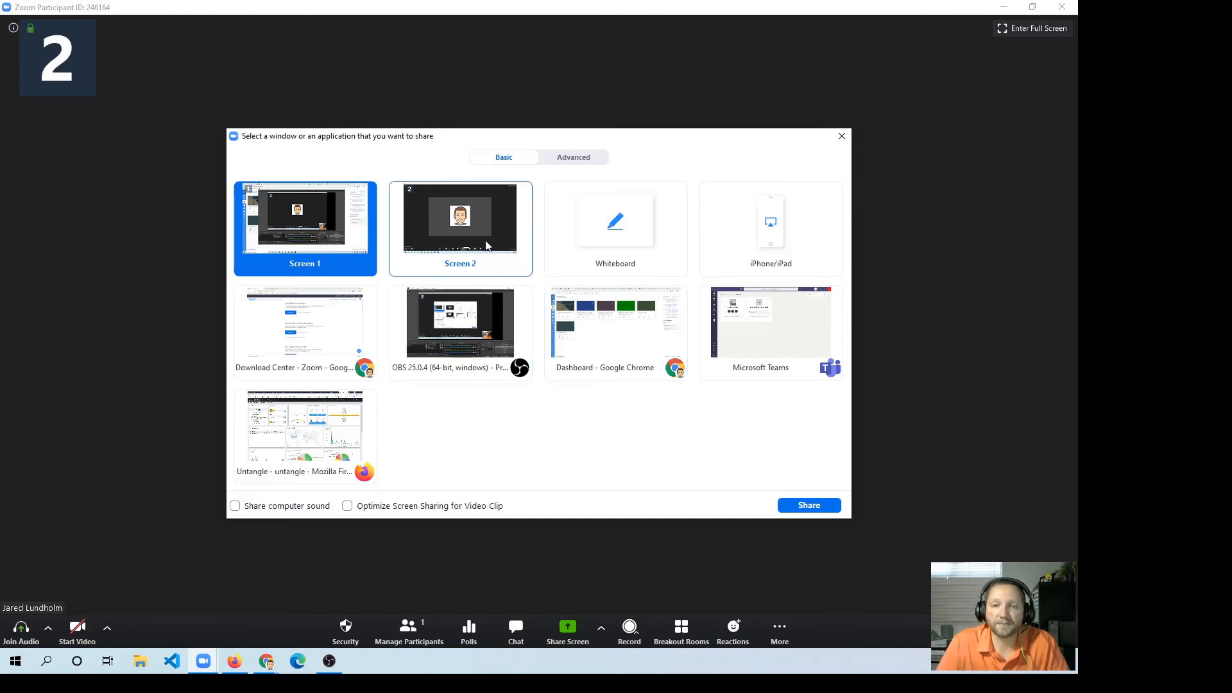
left_click(440, 252)
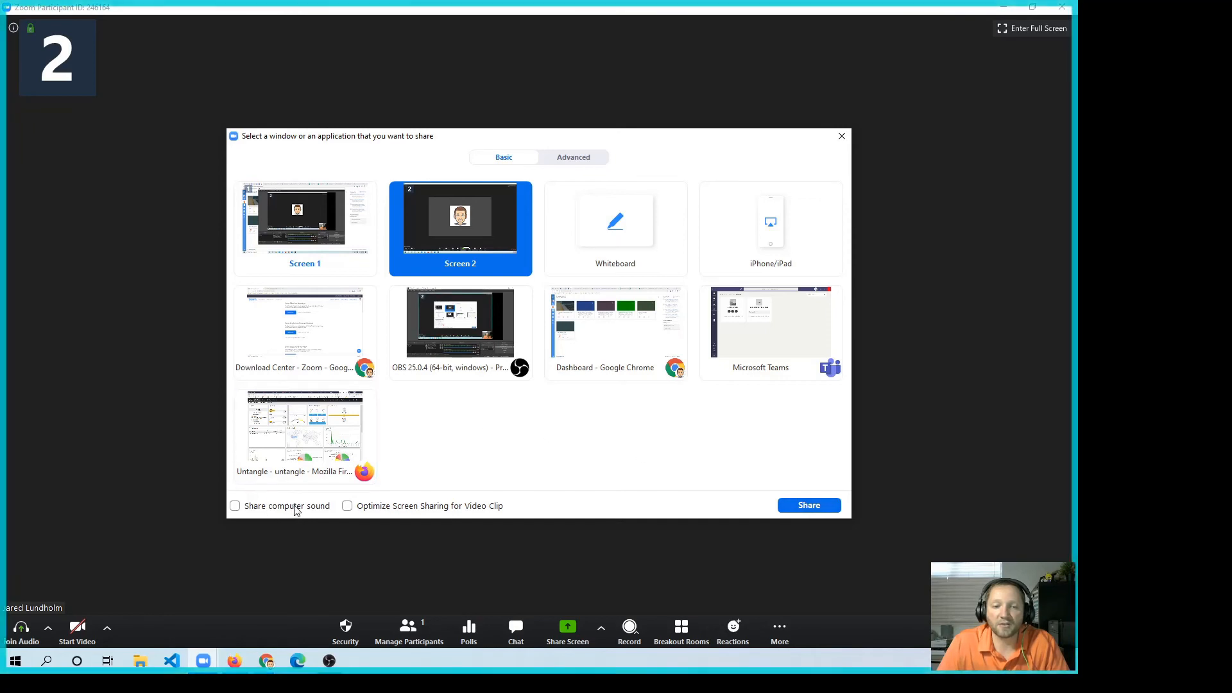
mouse_move(295, 511)
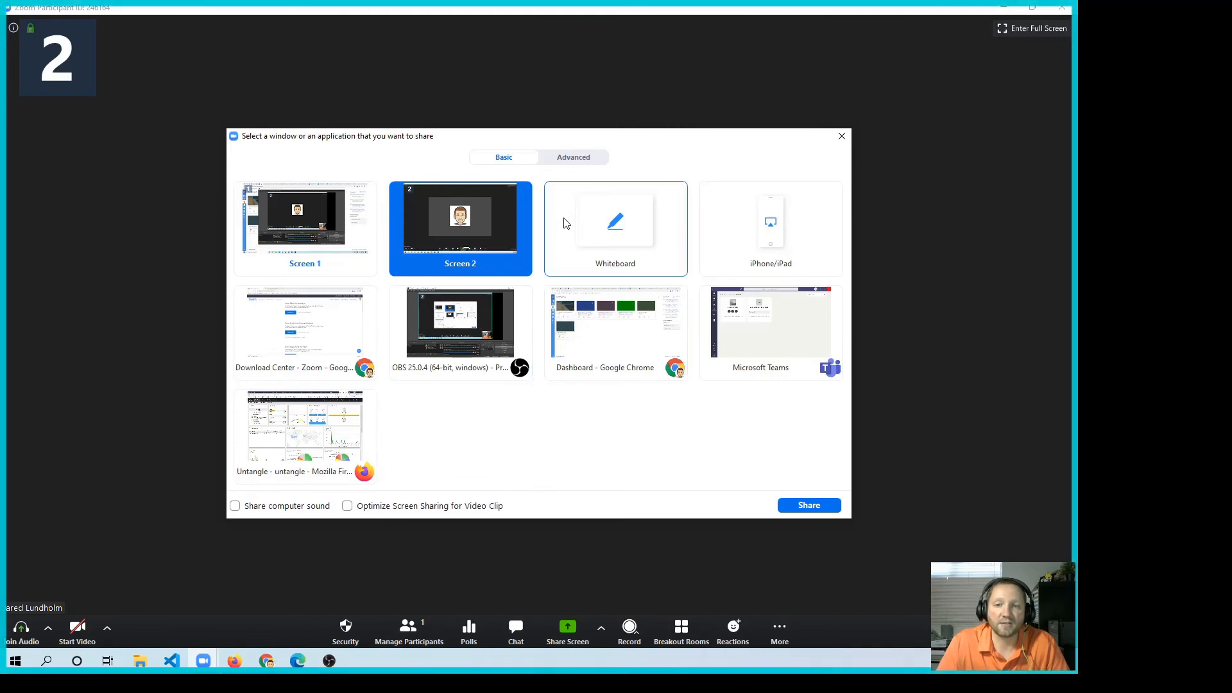
left_click(588, 226)
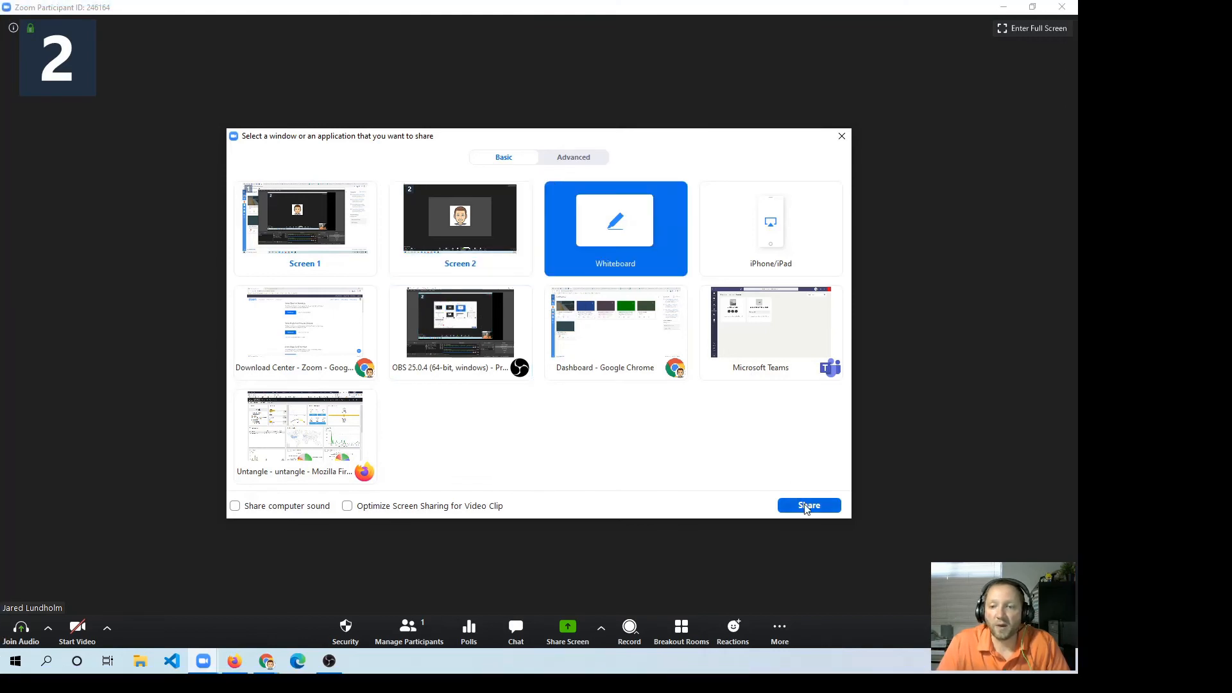
left_click(808, 507)
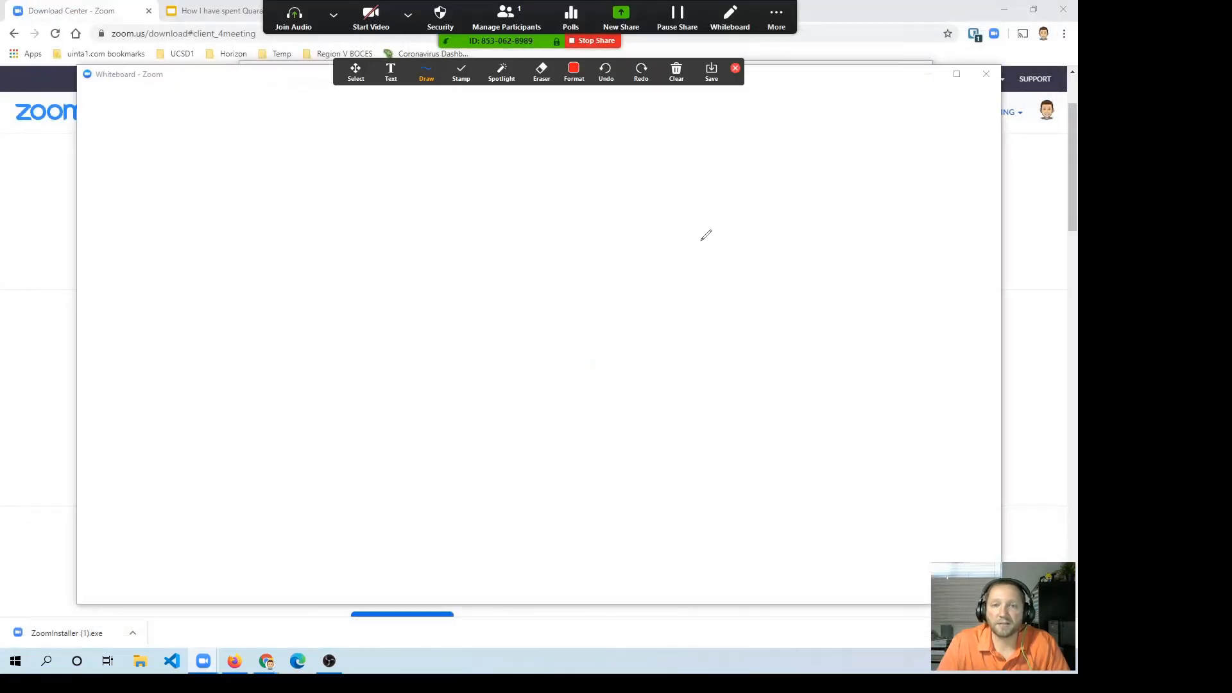
Step: Draw several freehand red strokes across the whiteboard
left_click_drag(210, 255, 302, 306)
mouse_move(437, 253)
left_mouse_down()
mouse_move(380, 250)
mouse_move(684, 267)
left_mouse_up()
mouse_move(388, 341)
left_mouse_down()
mouse_move(455, 386)
mouse_move(699, 422)
left_mouse_up()
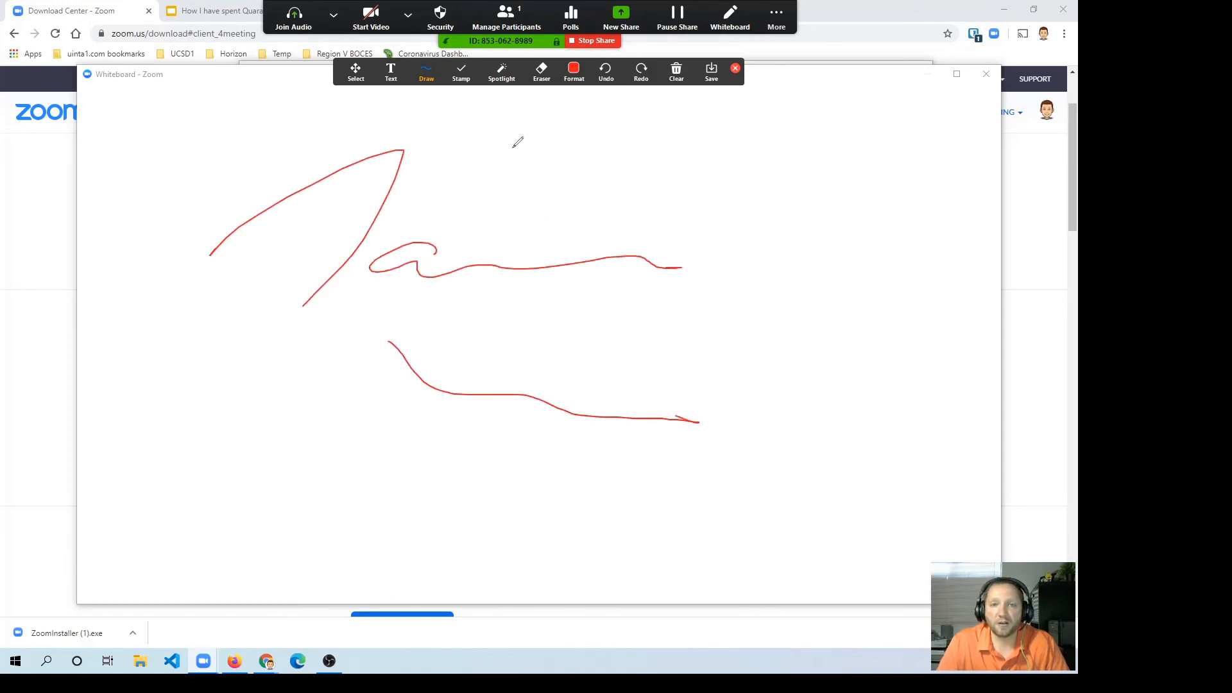
Step: Draw two red arrows and one yellow arrow on the whiteboard
left_click(426, 72)
left_click(446, 125)
mouse_move(437, 216)
left_mouse_down()
mouse_move(667, 270)
mouse_move(471, 424)
mouse_move(625, 503)
left_mouse_up()
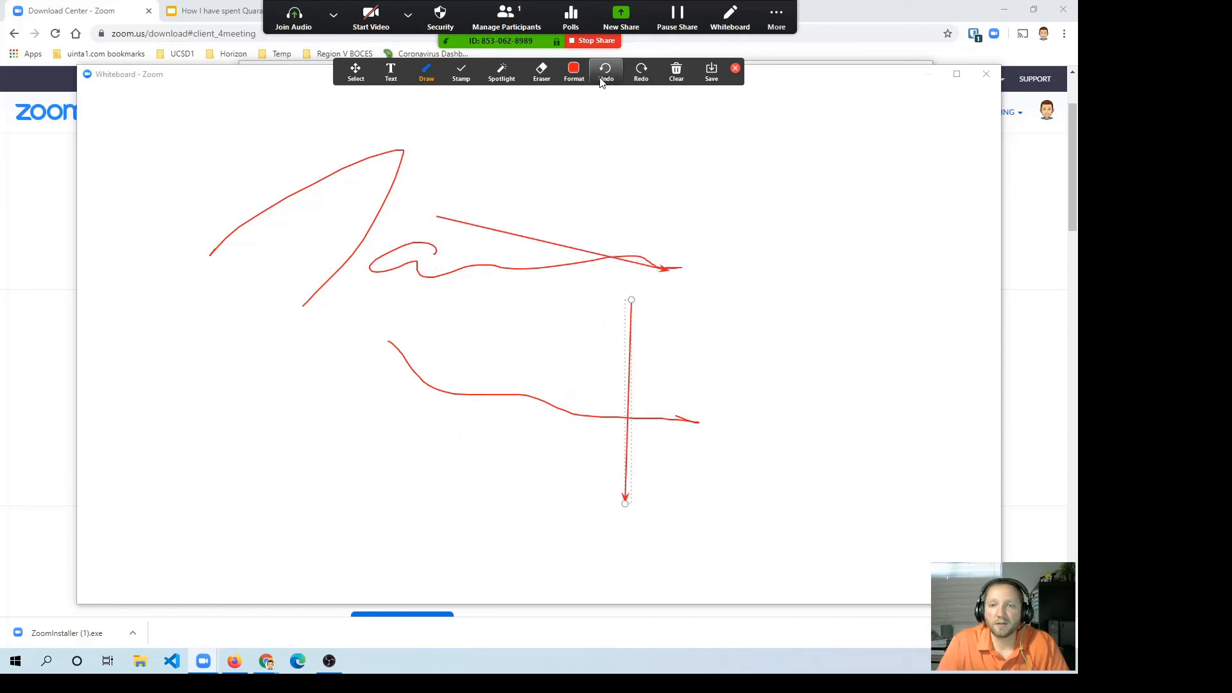
left_click(573, 70)
left_click(621, 105)
left_click_drag(643, 194, 899, 291)
Step: Place star stamps at scattered spots around the strokes and arrows on the whiteboard
mouse_move(463, 72)
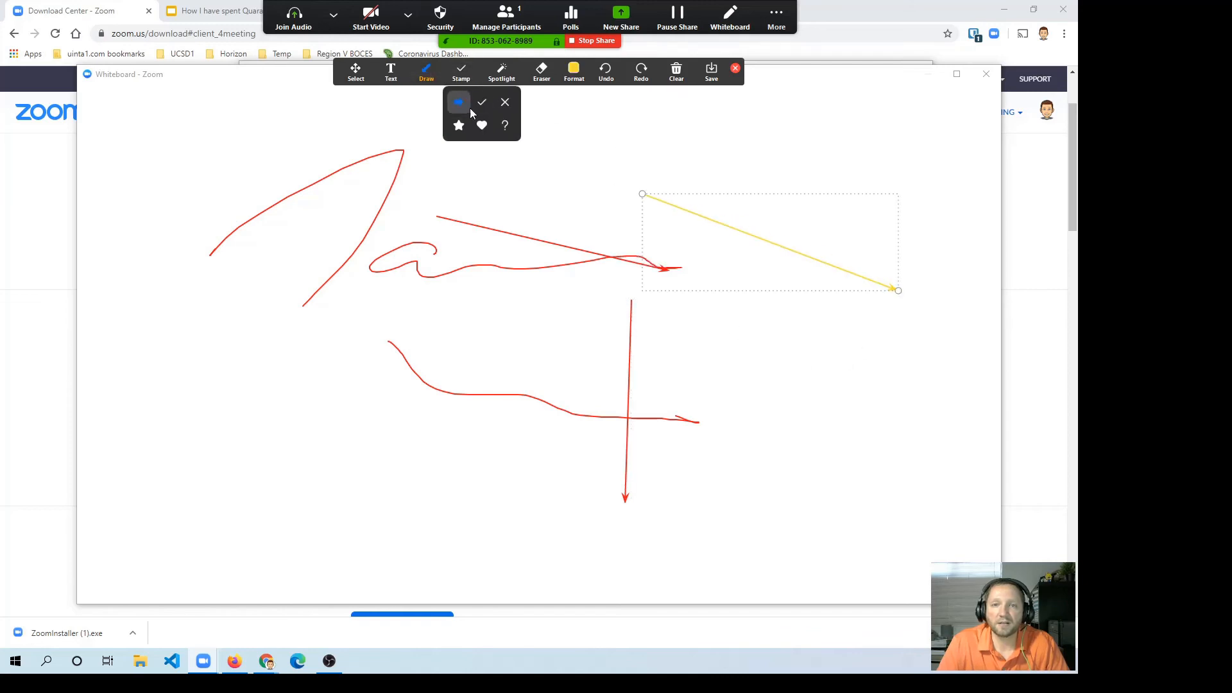
left_click(458, 125)
left_click(352, 362)
left_click(329, 400)
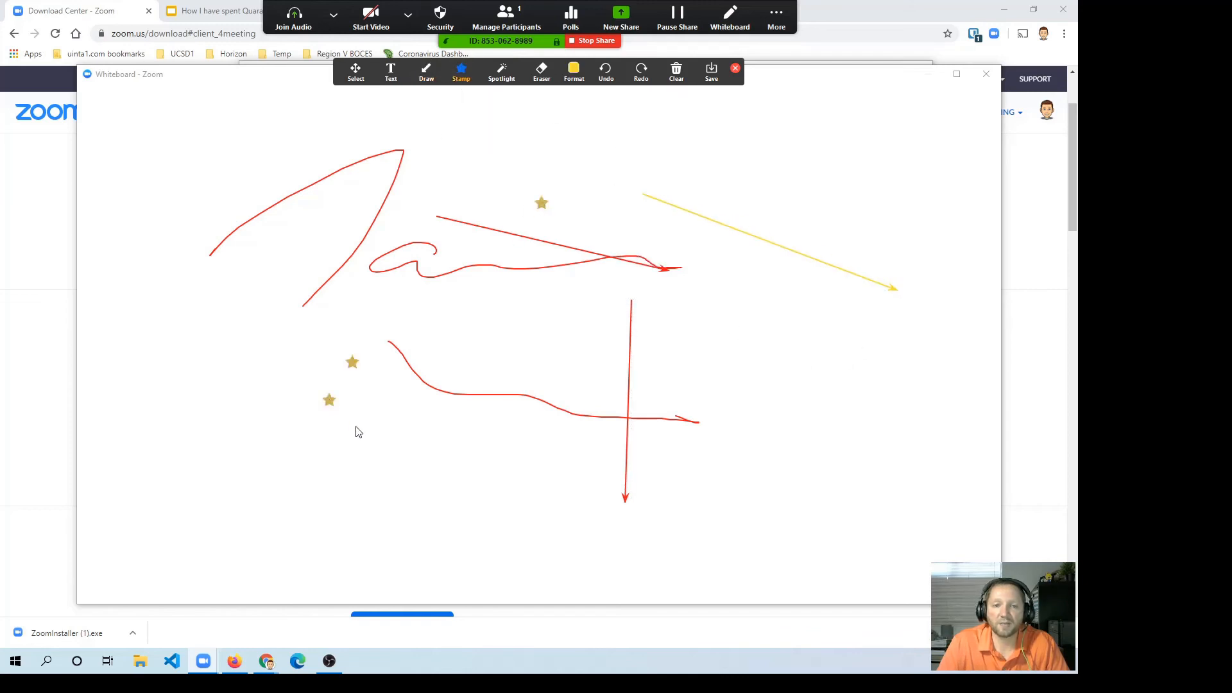
left_click(473, 422)
left_click(539, 437)
left_click(592, 400)
left_click(672, 316)
left_click(754, 357)
left_click(833, 359)
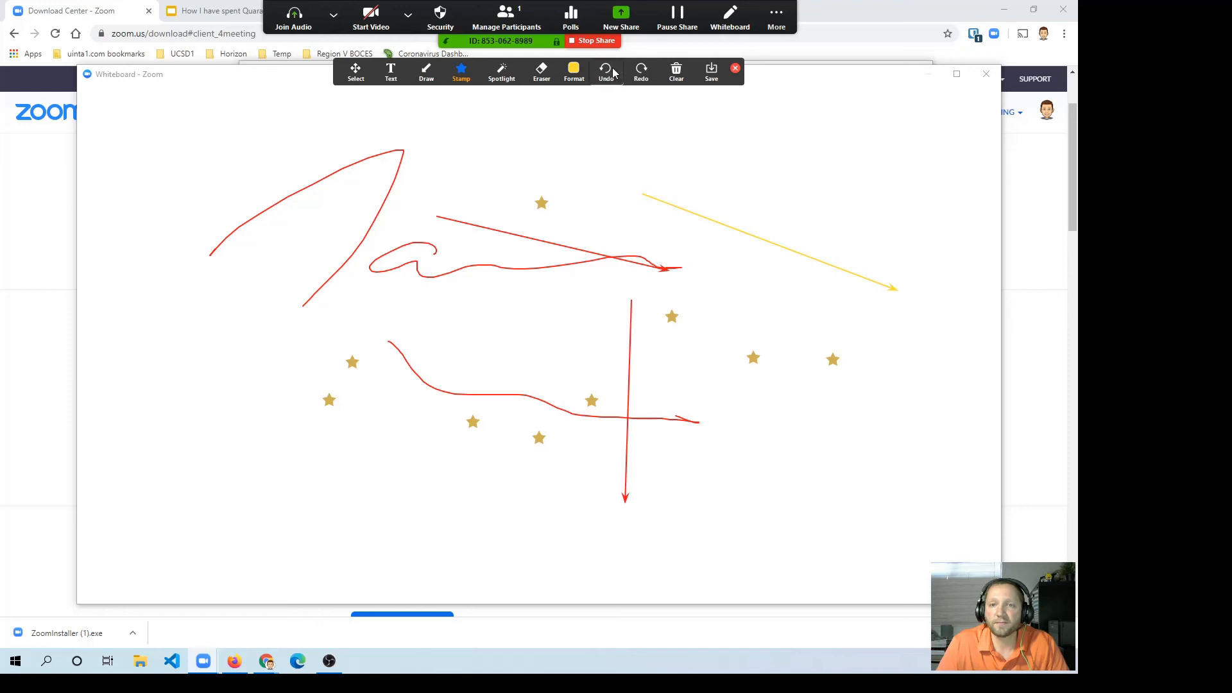
Step: Close the whiteboard with its annotation tools and review the advanced sharing sources
left_click(735, 68)
left_click(989, 75)
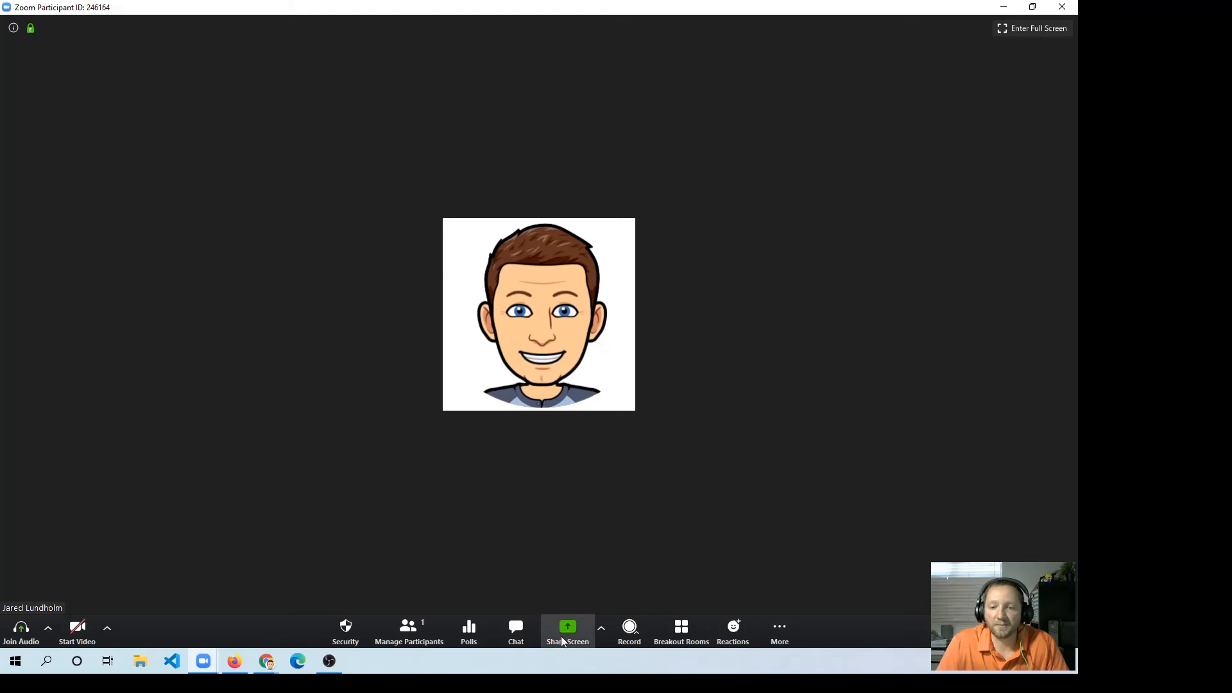
left_click(561, 637)
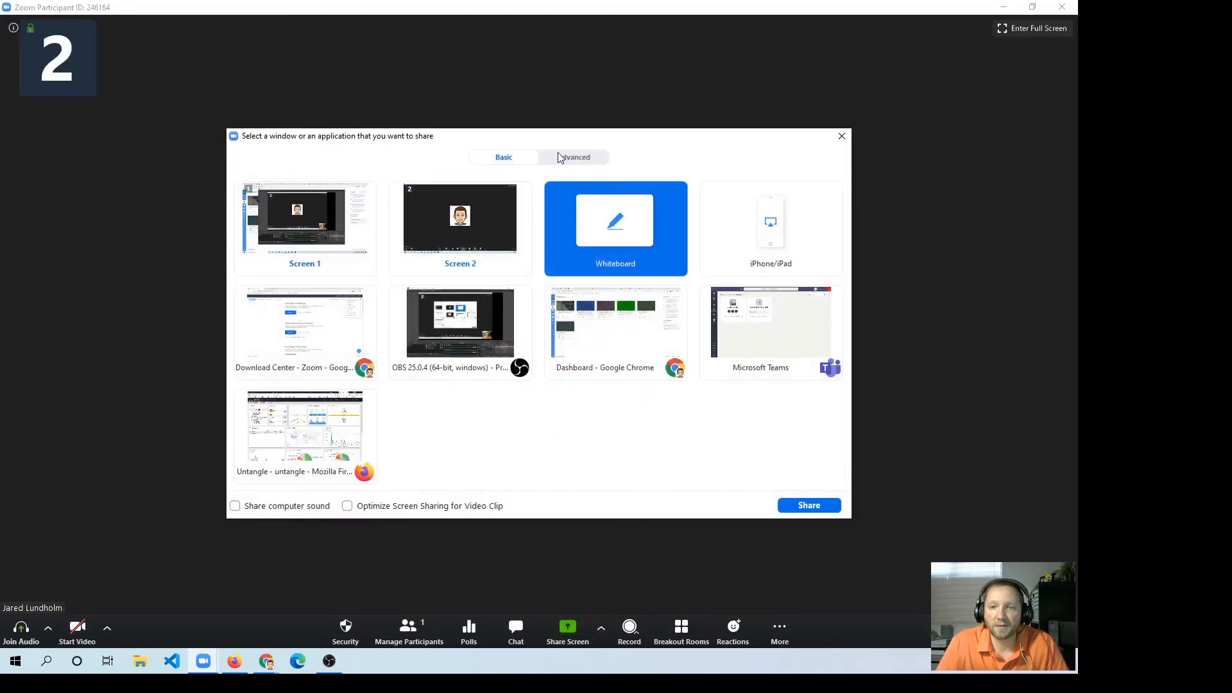
left_click(565, 158)
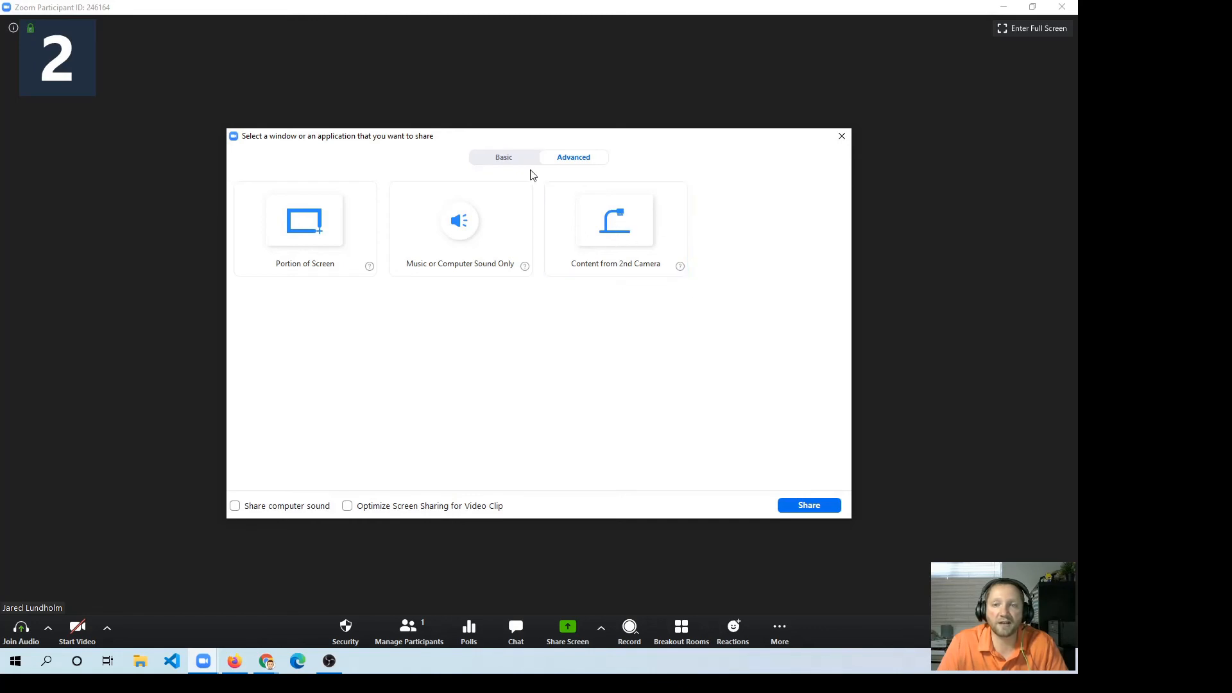
left_click(506, 158)
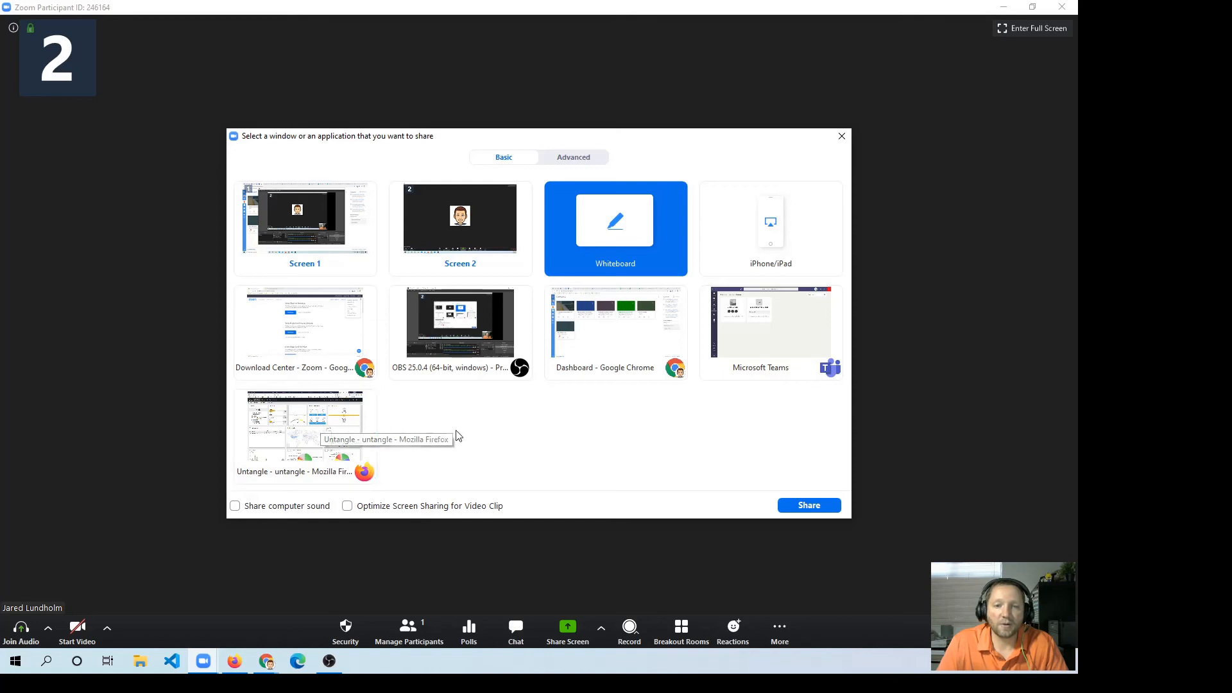
Step: Share the Untangle window from Mozilla Firefox with the meeting and stop the share
left_click(295, 433)
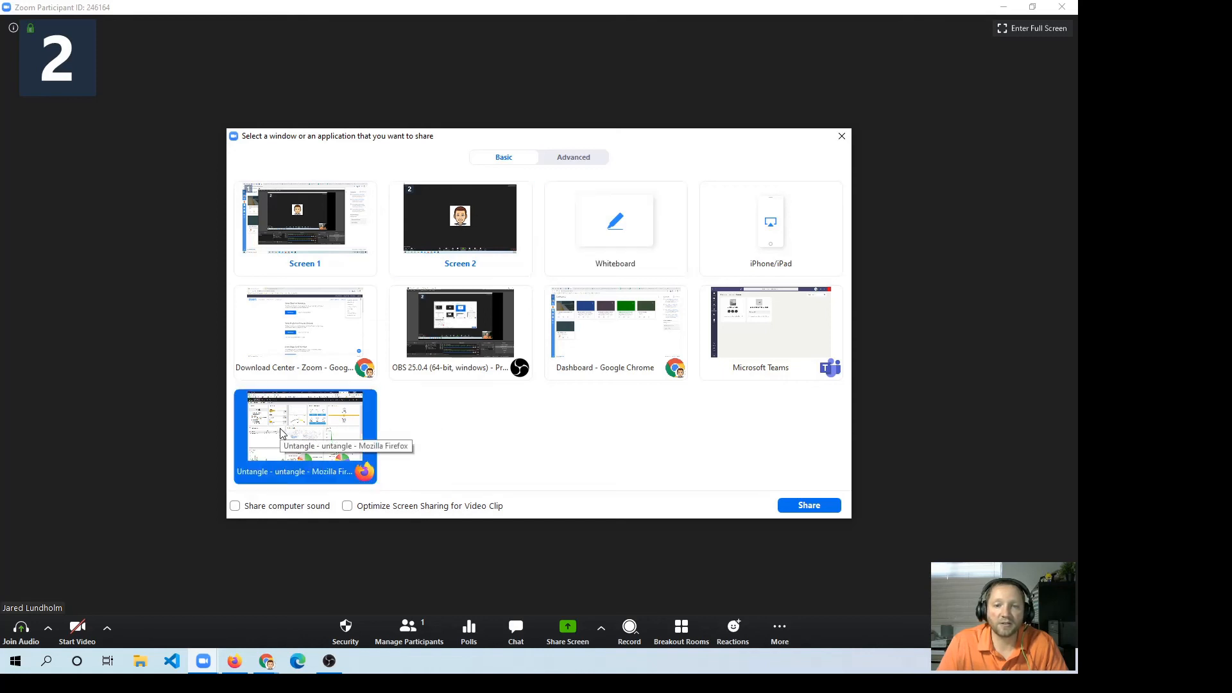
left_click(809, 506)
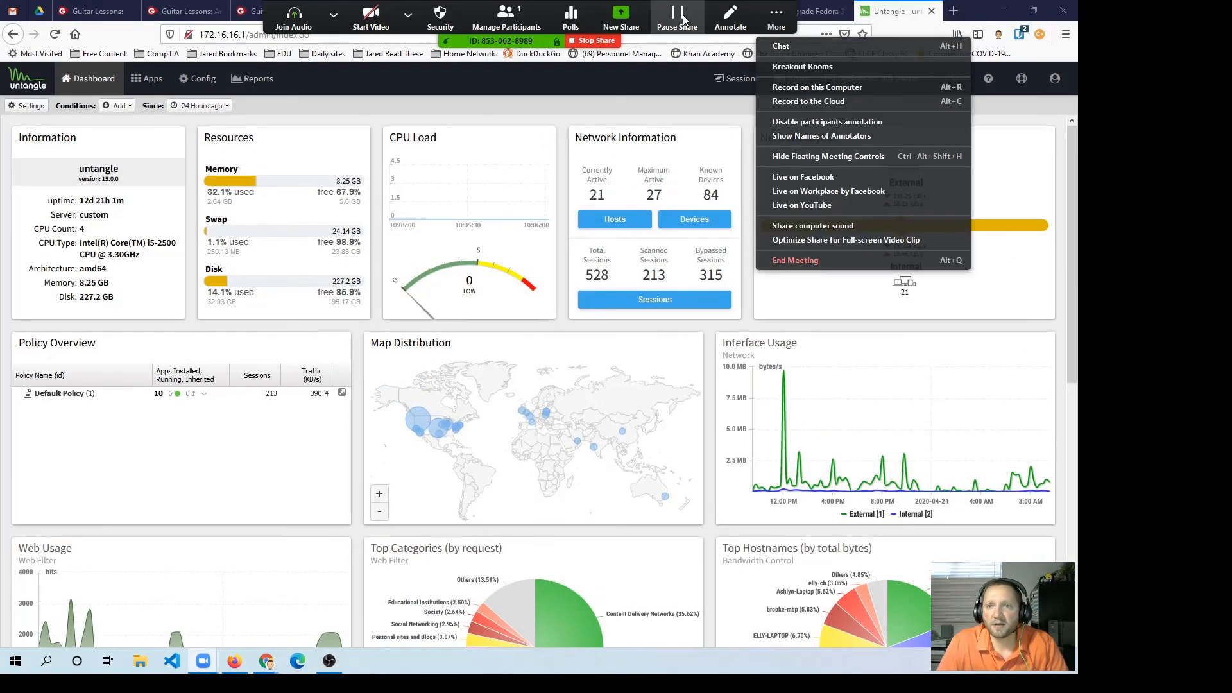
left_click(591, 43)
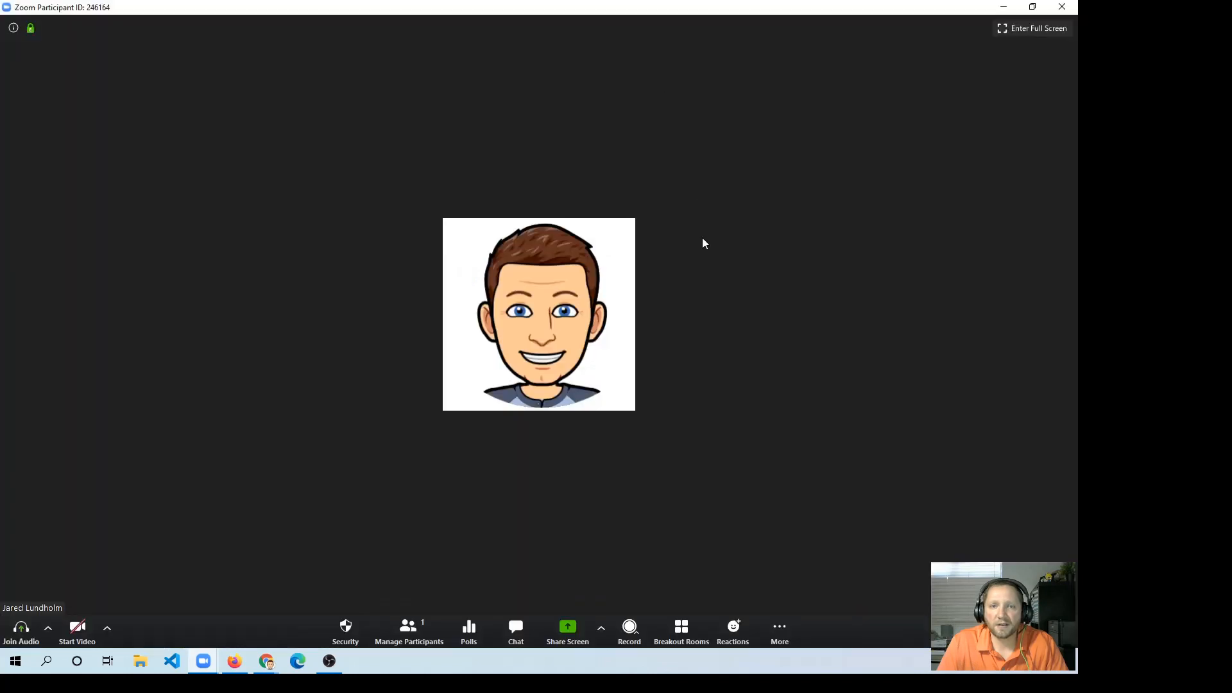
Step: Share the Chrome window showing the Zoom Download Center
left_click(556, 634)
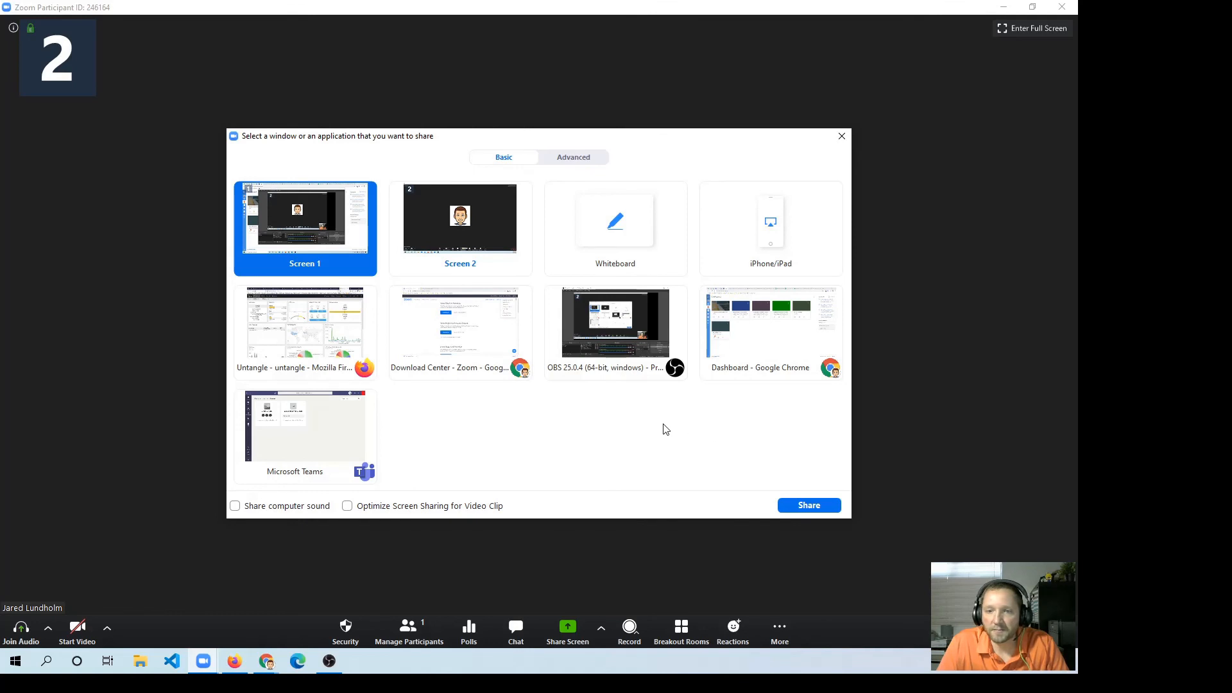
left_click(448, 341)
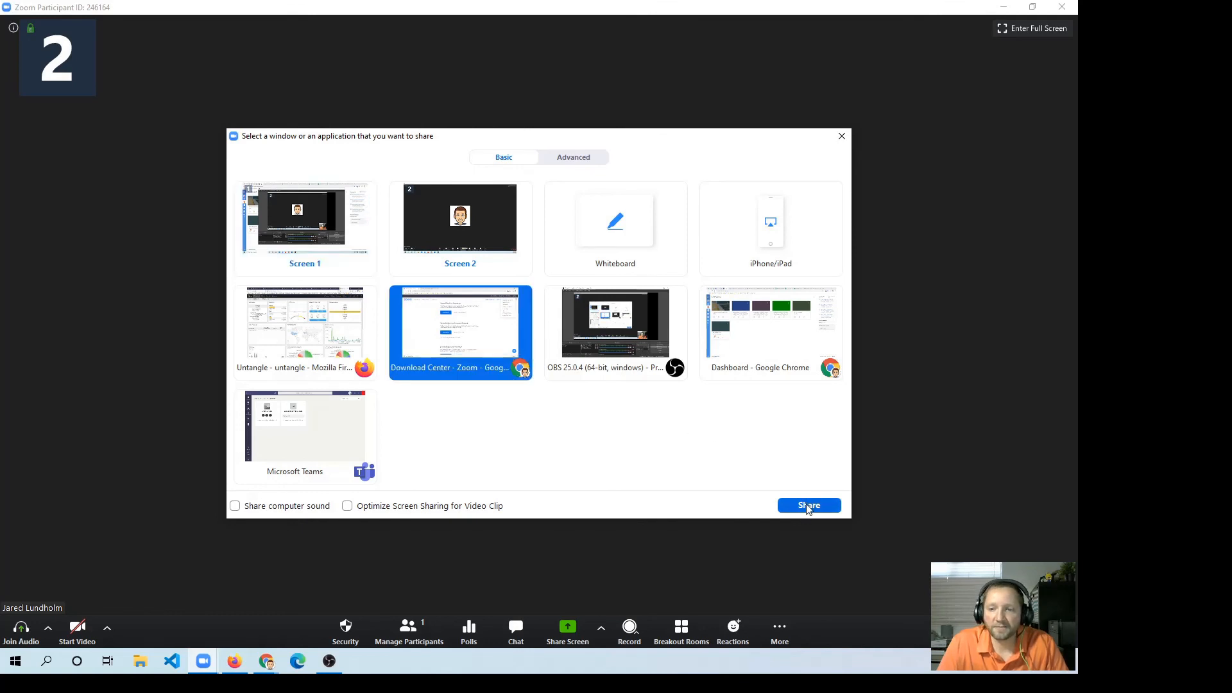
left_click(809, 506)
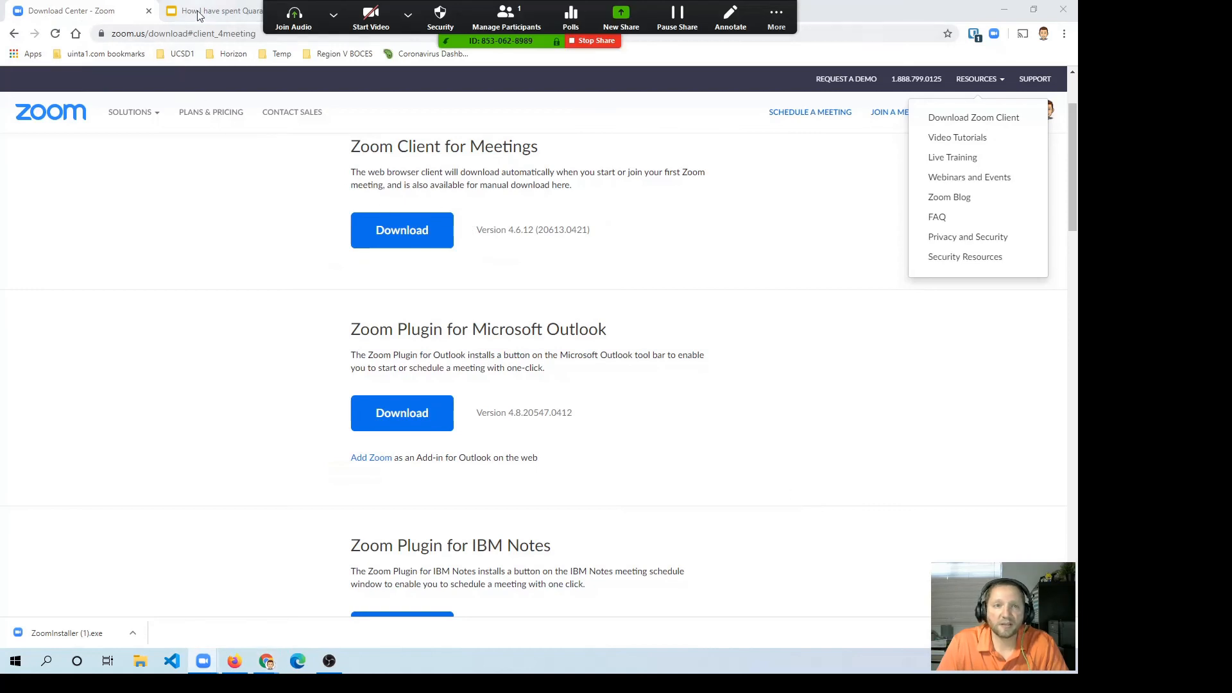
Step: Present the "How I have spent Quarantine" slides, going to slide 2 and back, and stop the share
key("ctrl+Tab")
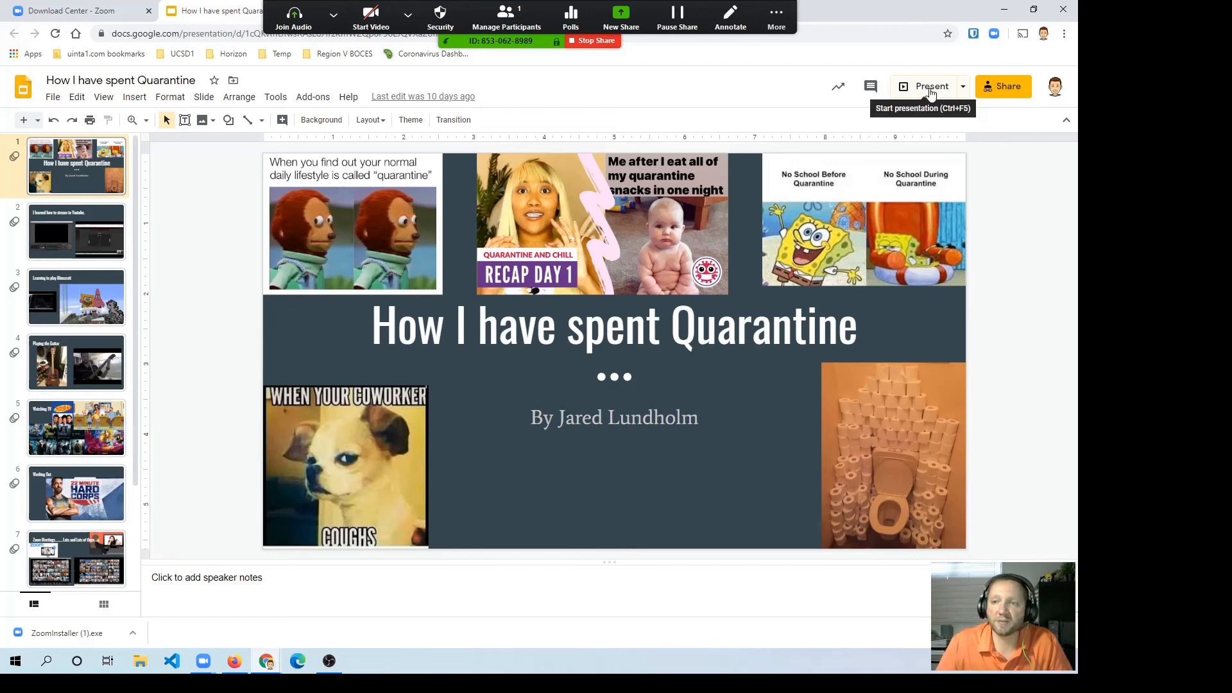
left_click(929, 91)
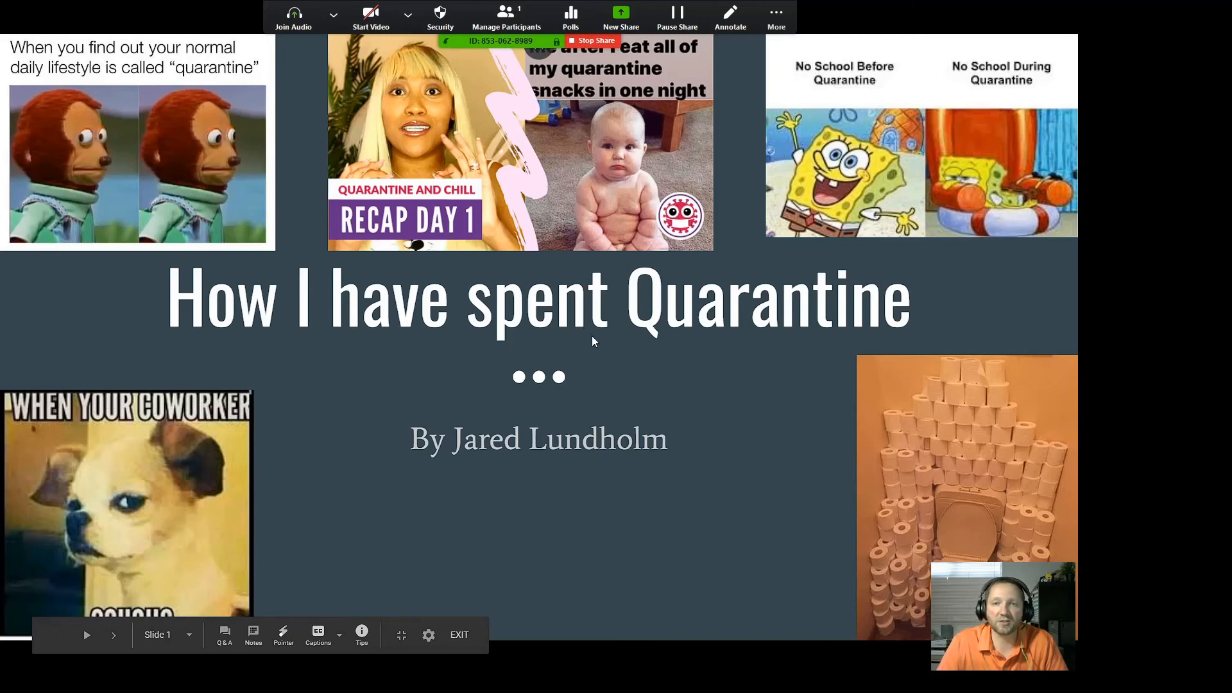
key("Right")
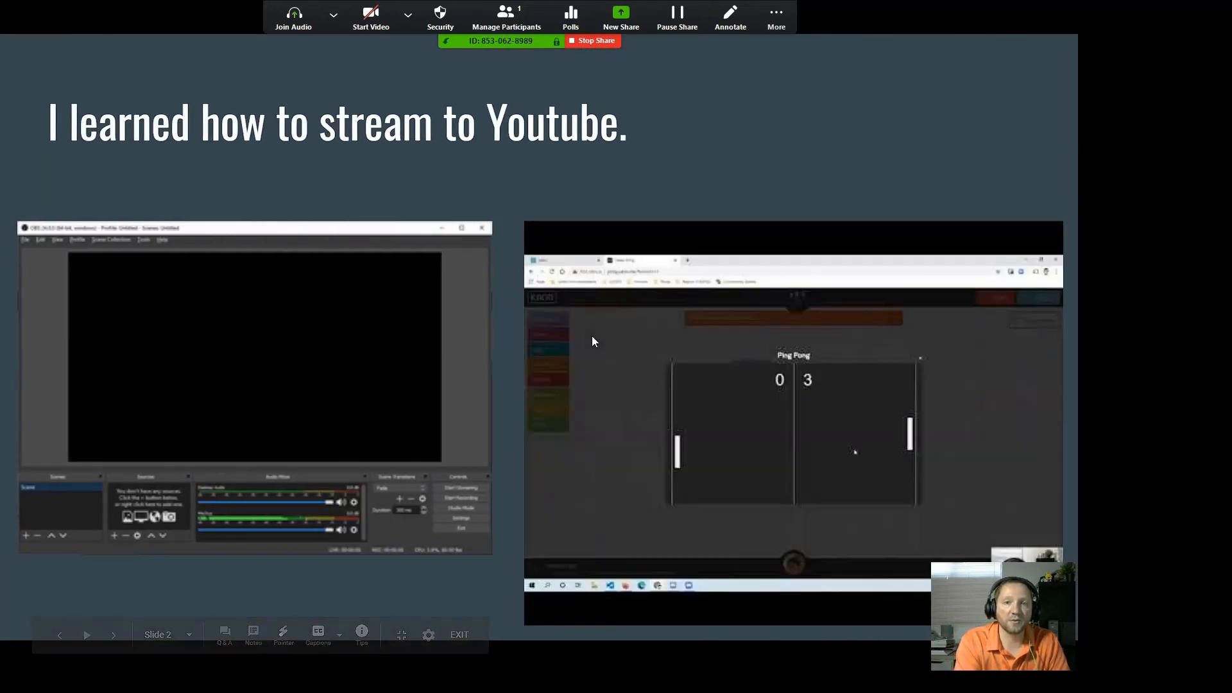
key("Left")
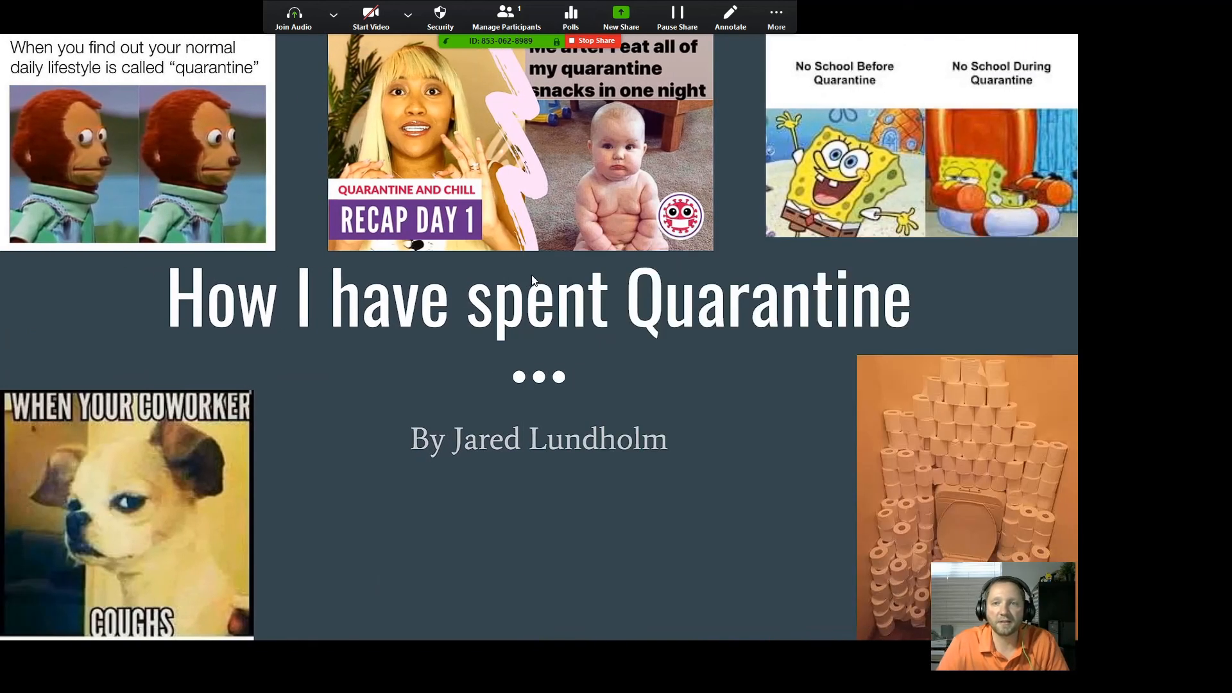
left_click(591, 43)
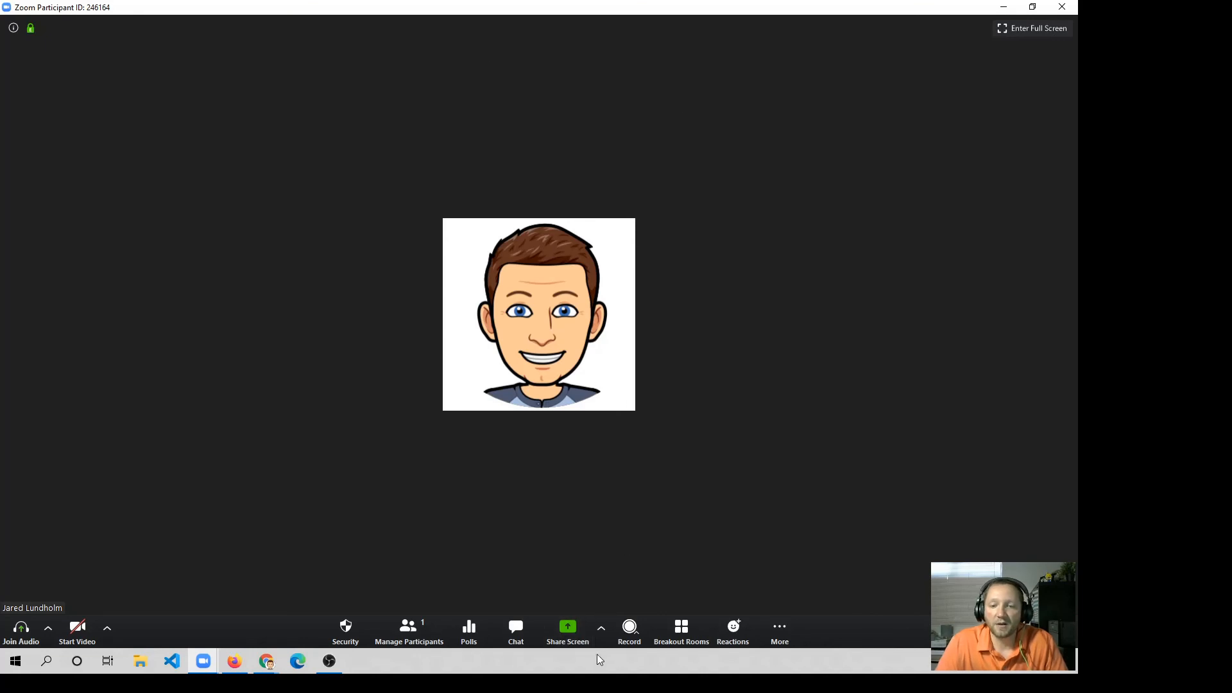
left_click(565, 636)
left_click(468, 337)
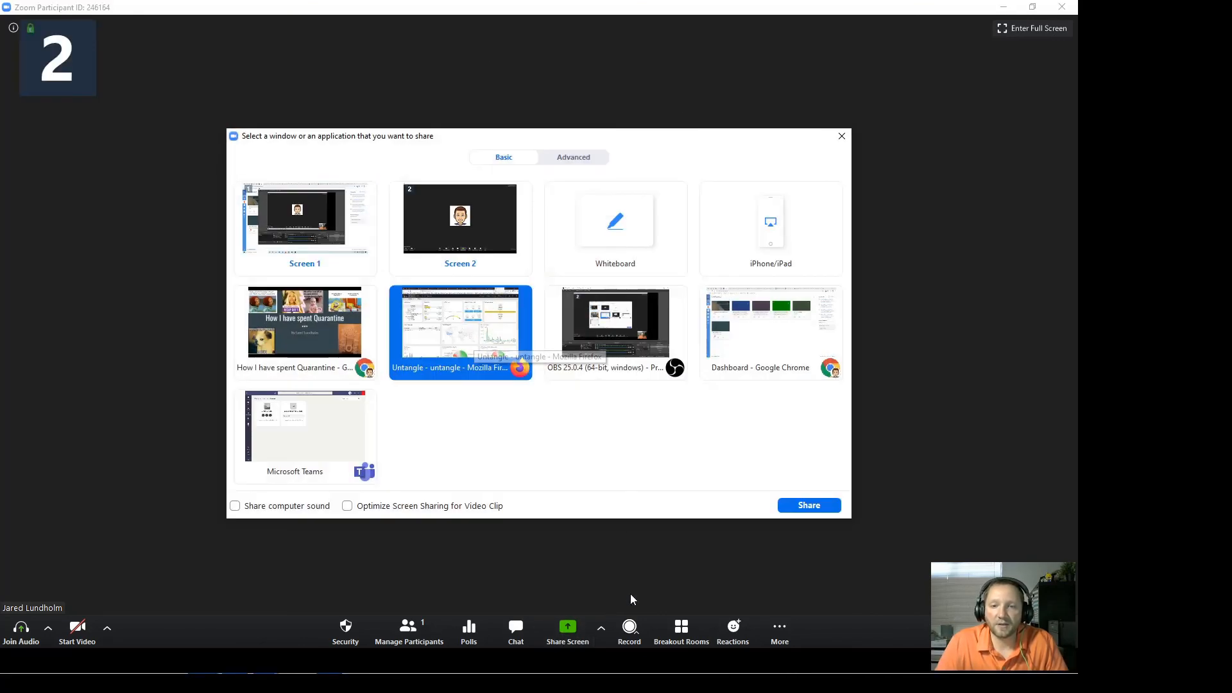
left_click(810, 506)
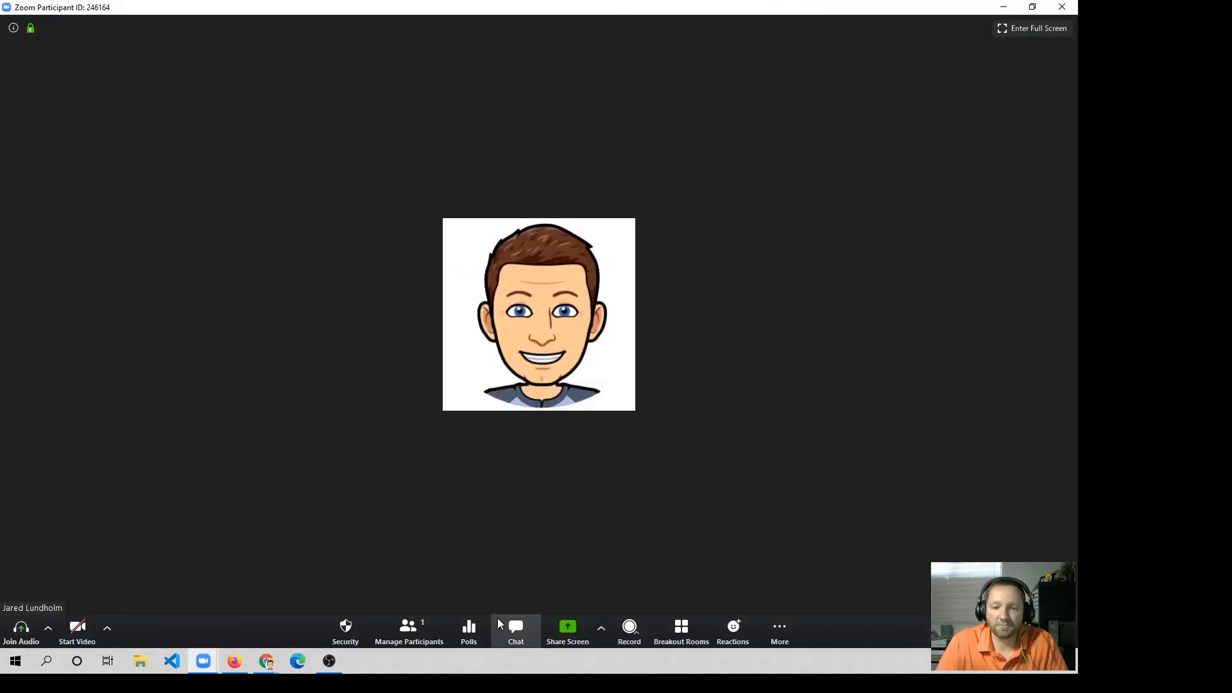
Step: Share the Chrome window with the "How I have spent Quarantine" presentation
left_click(556, 630)
left_click(460, 327)
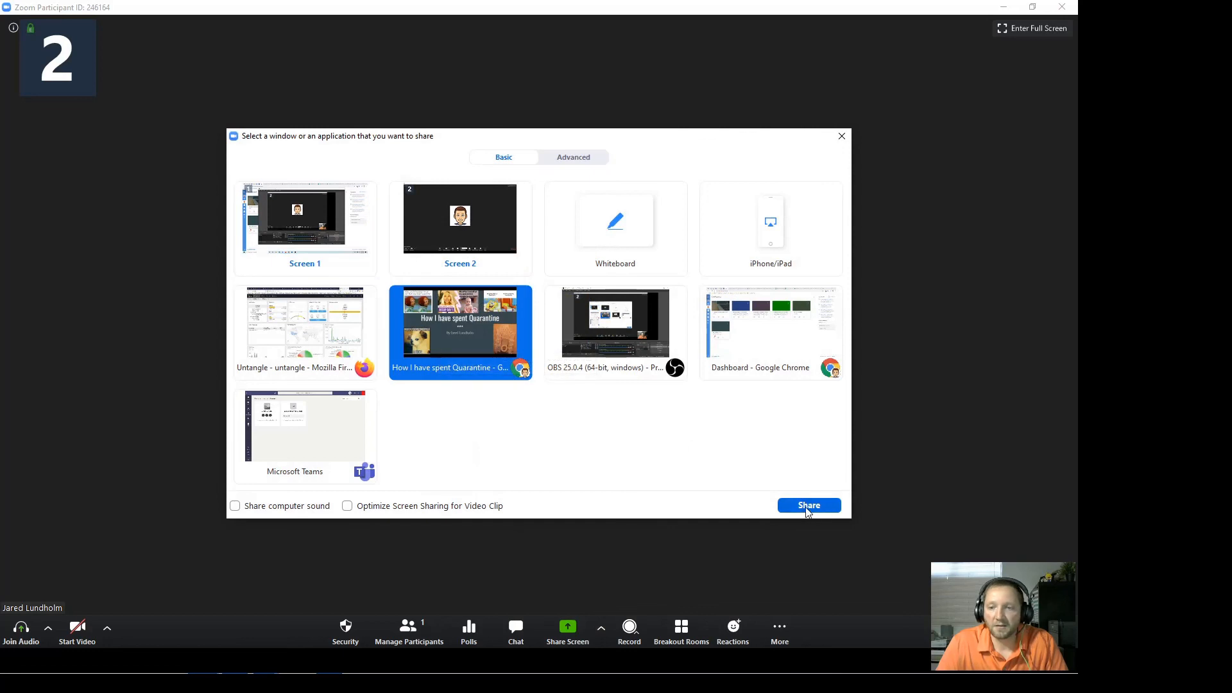
left_click(806, 509)
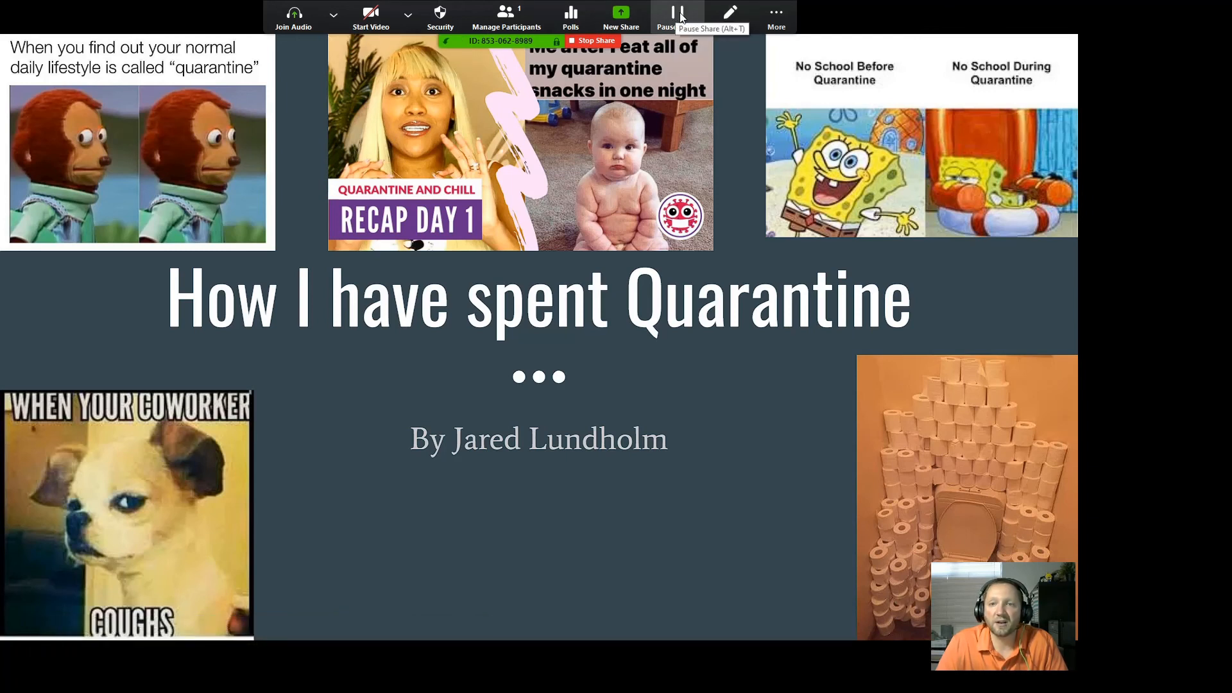
Step: Turn on annotation for the shared presentation and draw freehand red strokes over and around the slide title
left_click(775, 16)
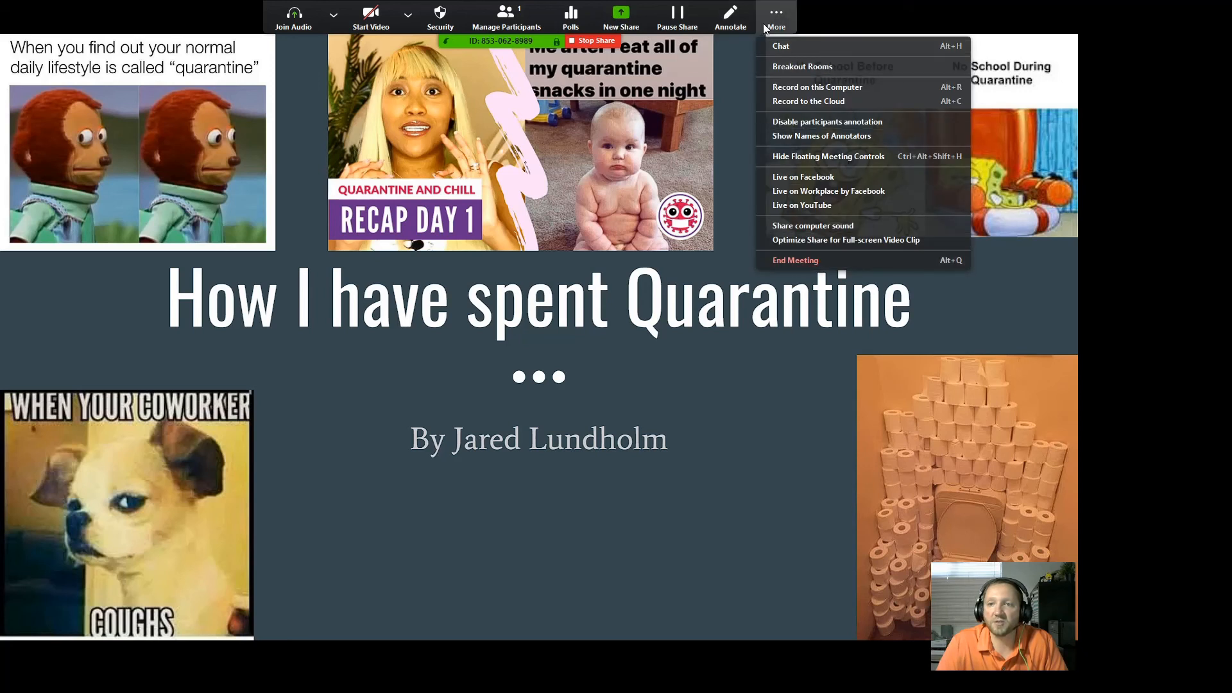
left_click(734, 19)
left_click(733, 19)
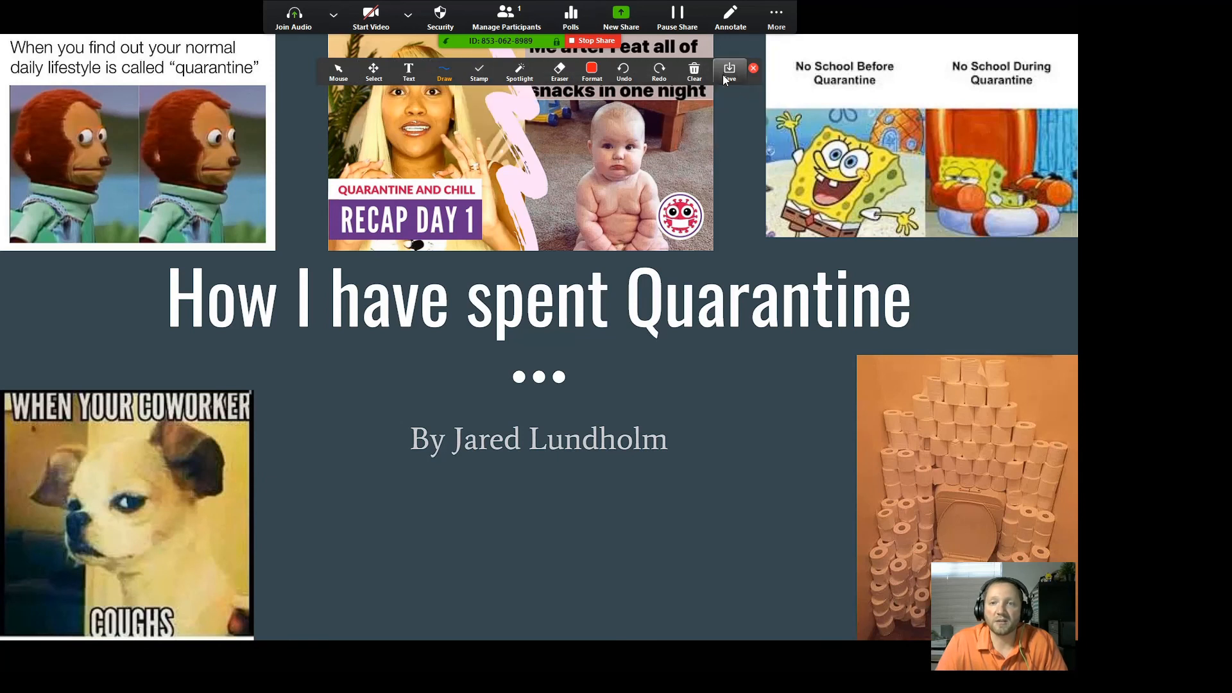
left_click(441, 72)
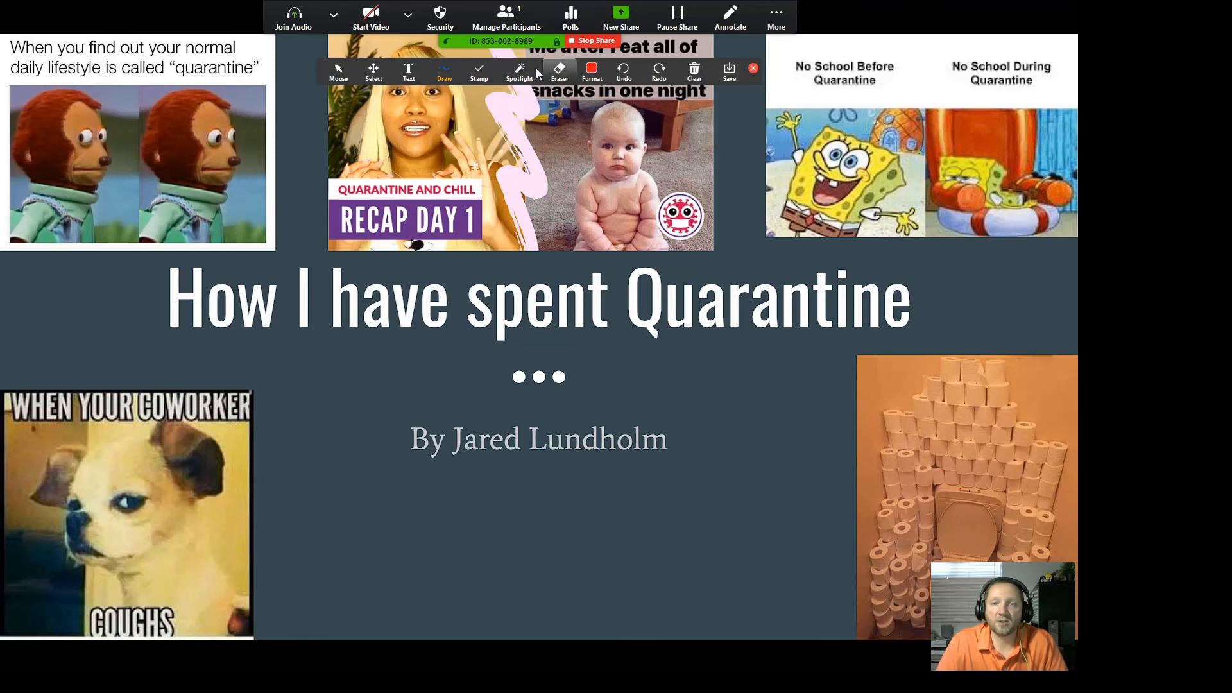
left_click_drag(340, 359, 383, 438)
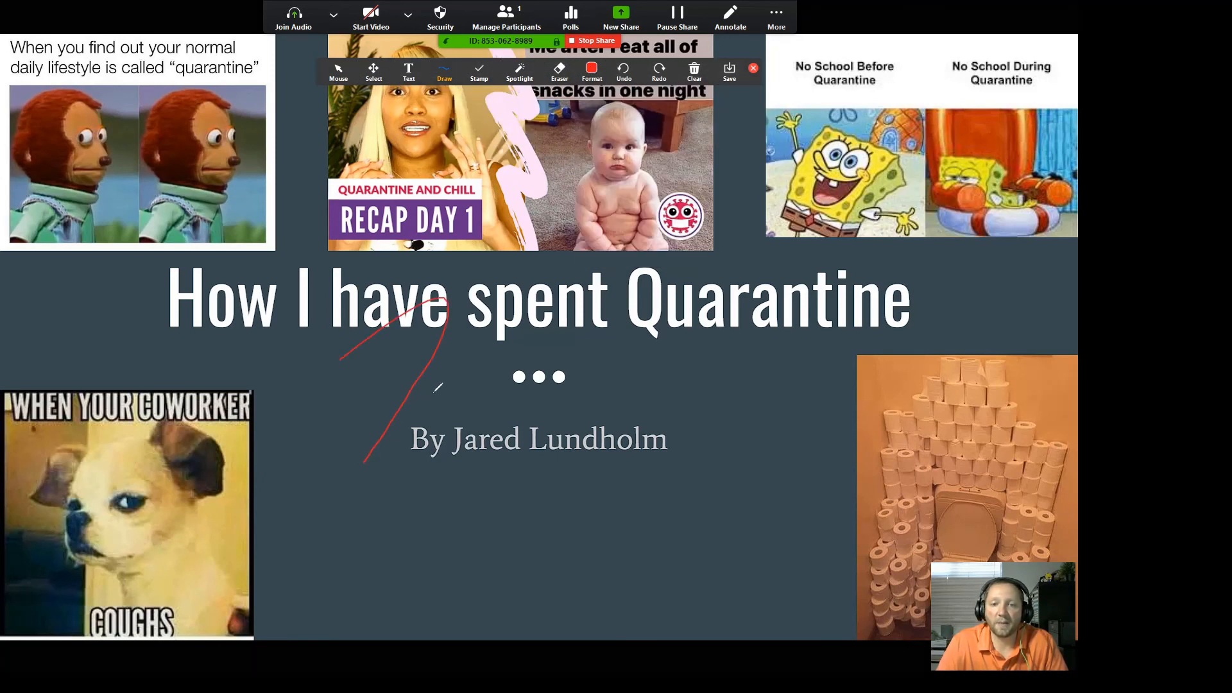
mouse_move(347, 390)
left_mouse_down()
mouse_move(981, 320)
mouse_move(276, 250)
mouse_move(681, 416)
left_mouse_up()
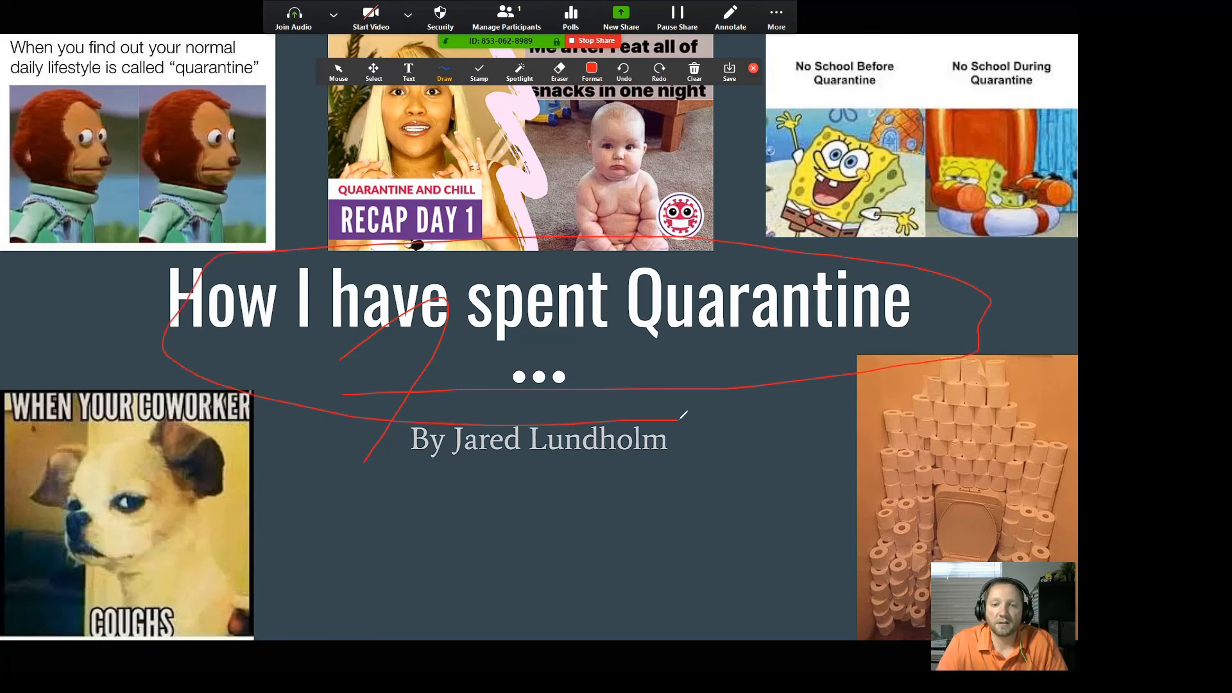